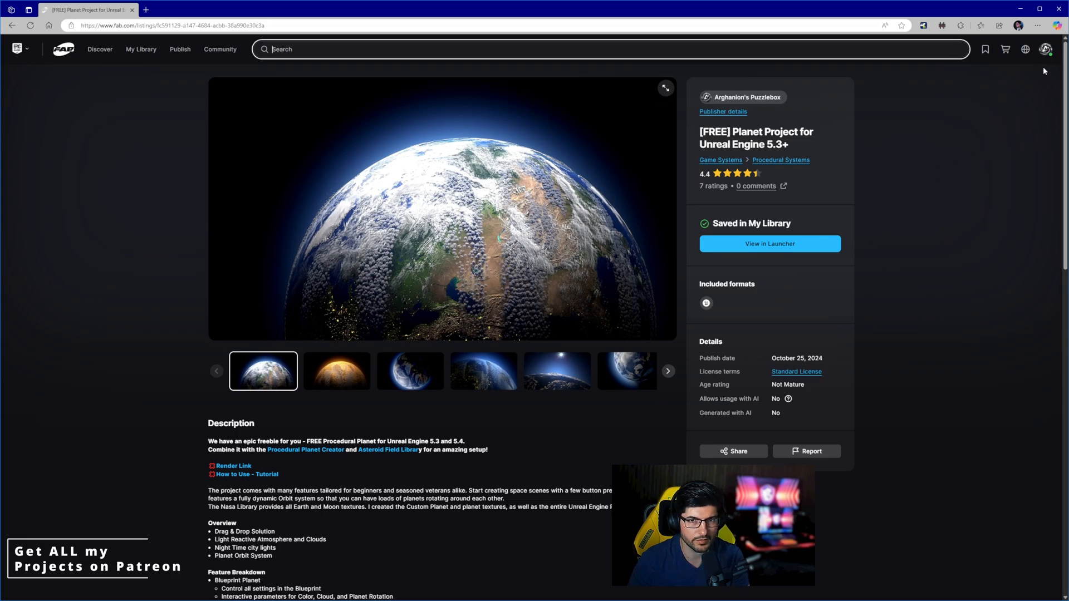
Step: Browse Arghanion's Puzzlebox products on Fab and open the [FREE] Planet Project for Unreal Engine 5.3+ listing
{"action": "mouse_move", "coordinate": [1045, 52]}
{"action": "left_click", "coordinate": [1004, 100]}
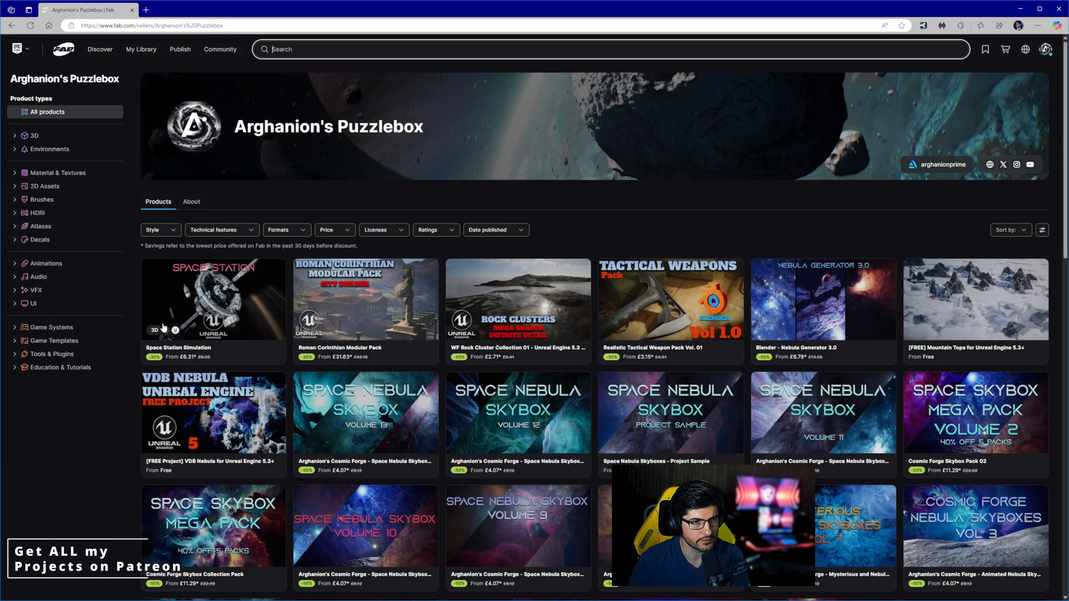
{"action": "scroll", "coordinate": [443, 225], "scroll_direction": "down", "scroll_amount": 3}
{"action": "scroll", "coordinate": [443, 225], "scroll_direction": "down", "scroll_amount": 6}
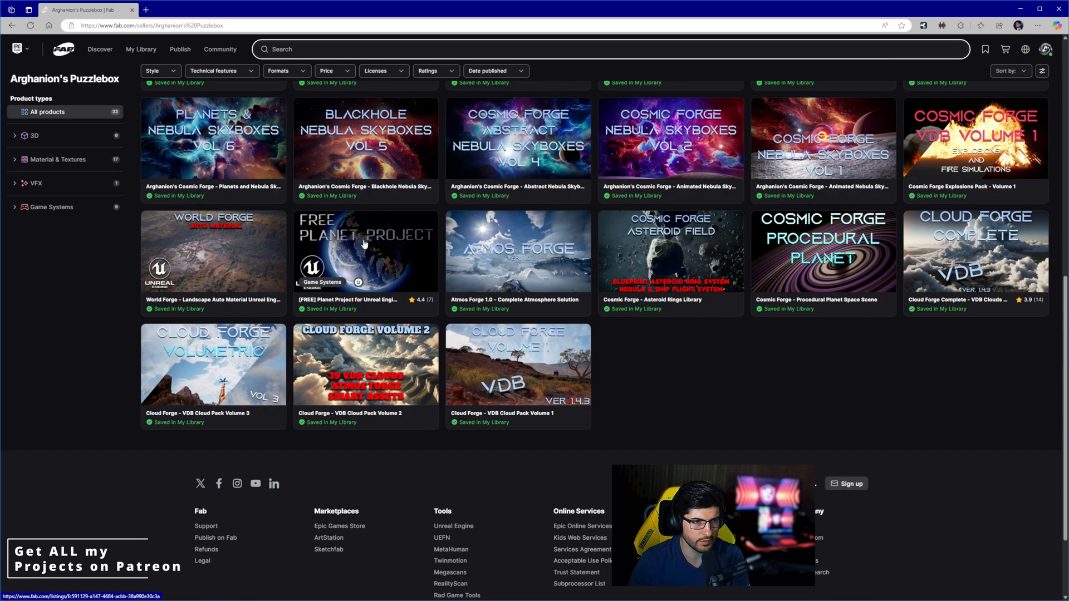
{"action": "scroll", "coordinate": [370, 262], "scroll_direction": "up", "scroll_amount": 1}
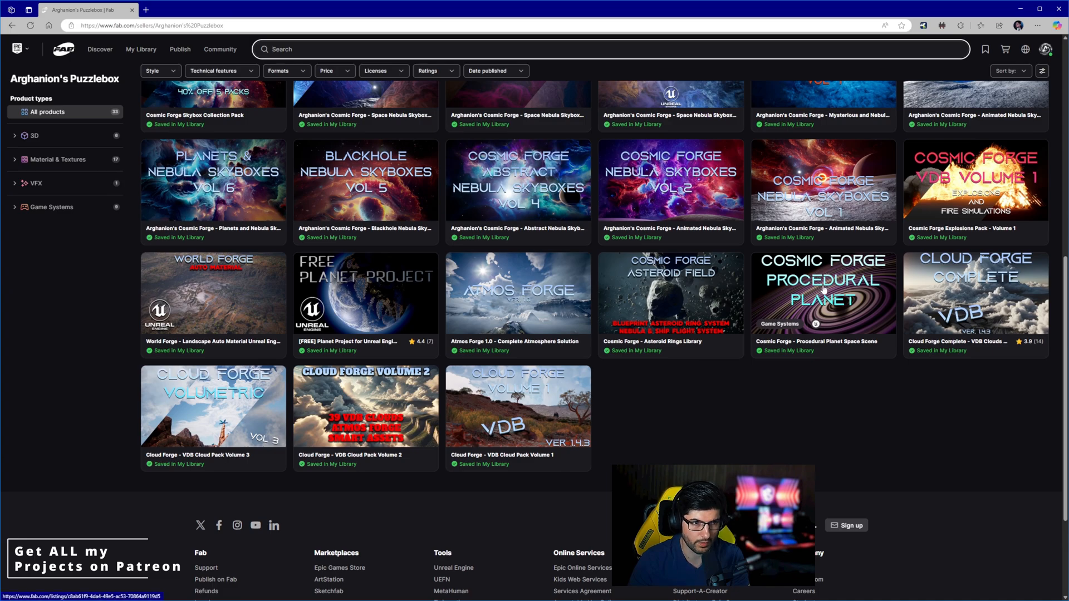
{"action": "scroll", "coordinate": [688, 388], "scroll_direction": "up", "scroll_amount": 2}
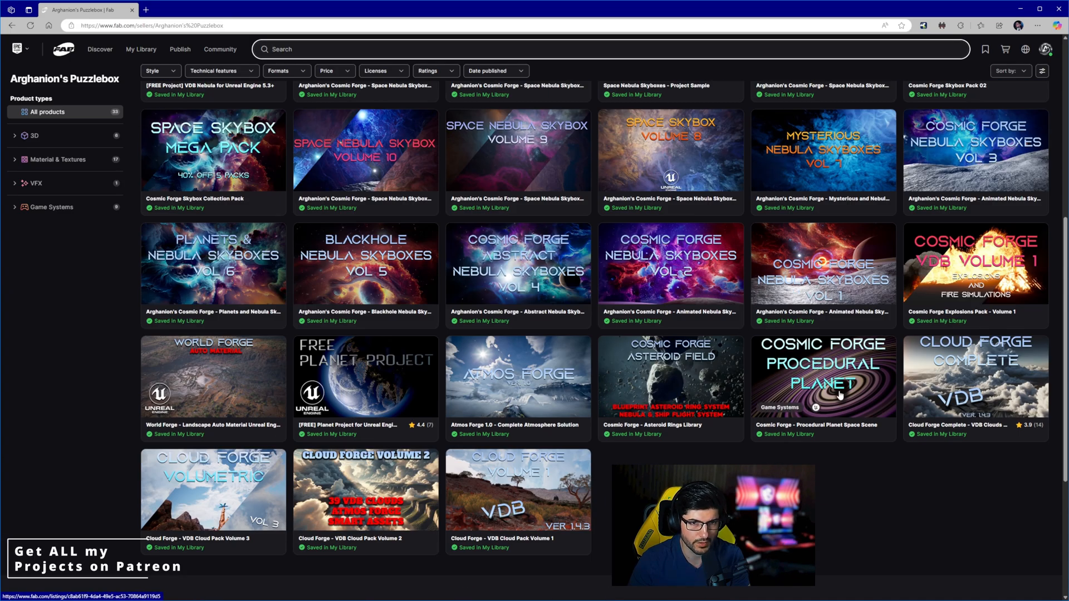
{"action": "left_click", "coordinate": [380, 373]}
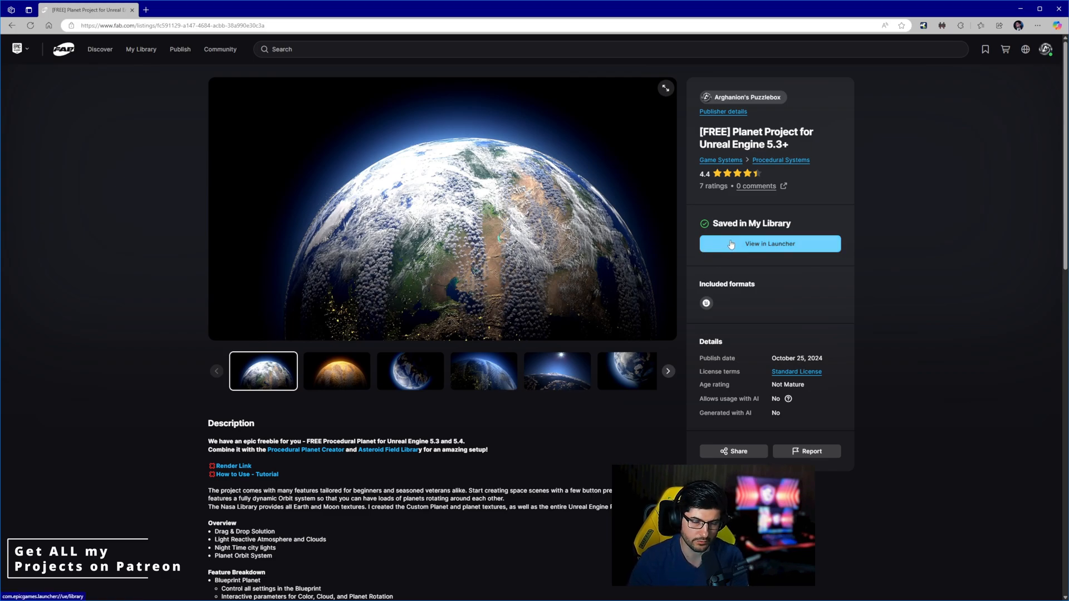
Step: Switch to the Unreal Engine editor and open the Lv_Planet_Project level from the Planet_Project Maps folder
{"action": "left_click", "coordinate": [1017, 10]}
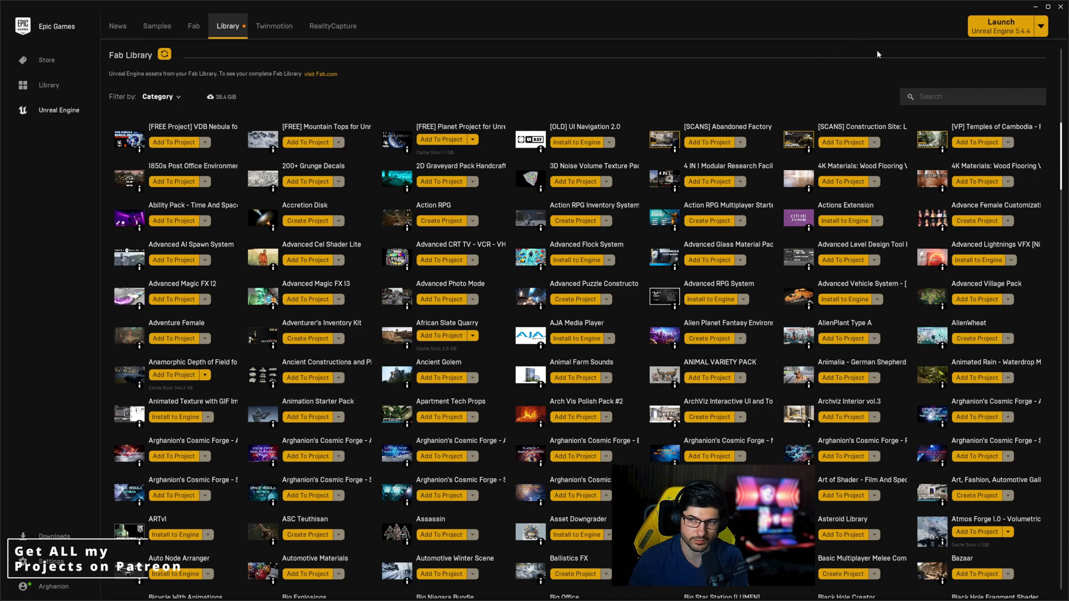
{"action": "left_click", "coordinate": [1034, 6]}
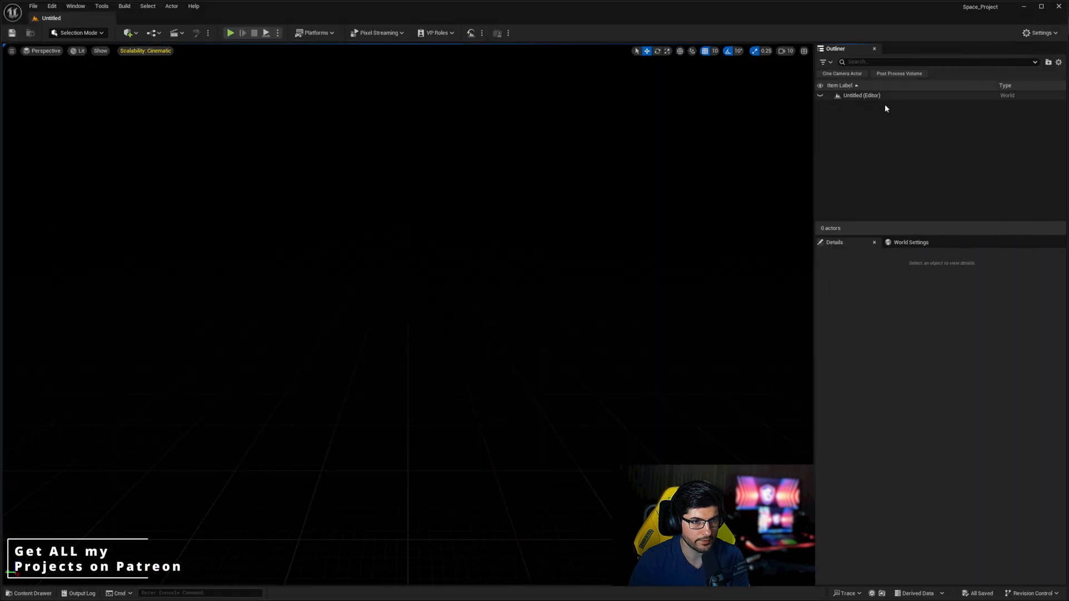
{"action": "key", "text": "ctrl+space"}
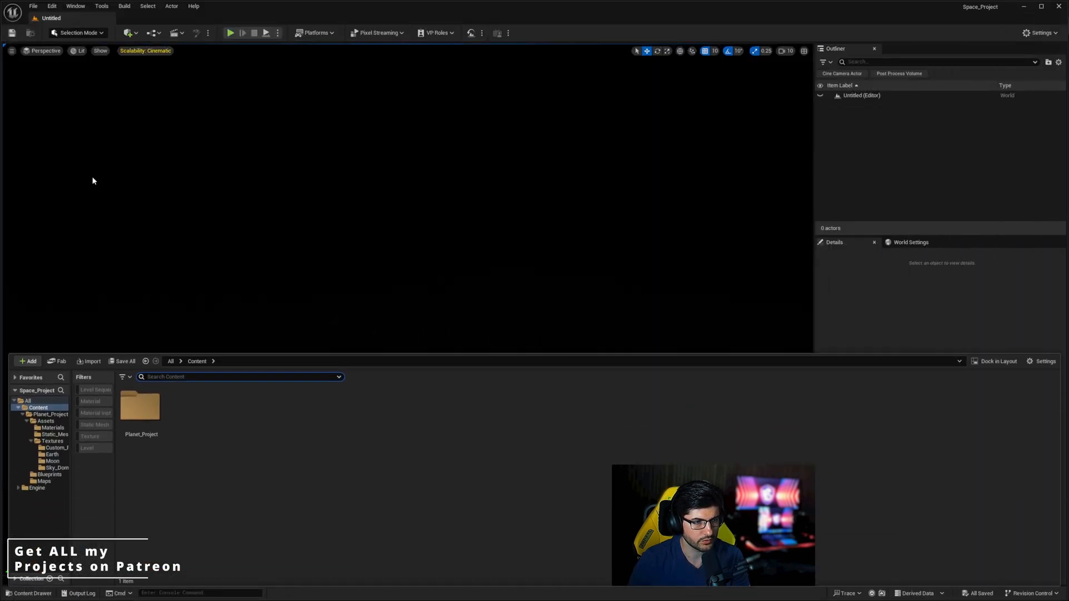
{"action": "double_click", "coordinate": [149, 440]}
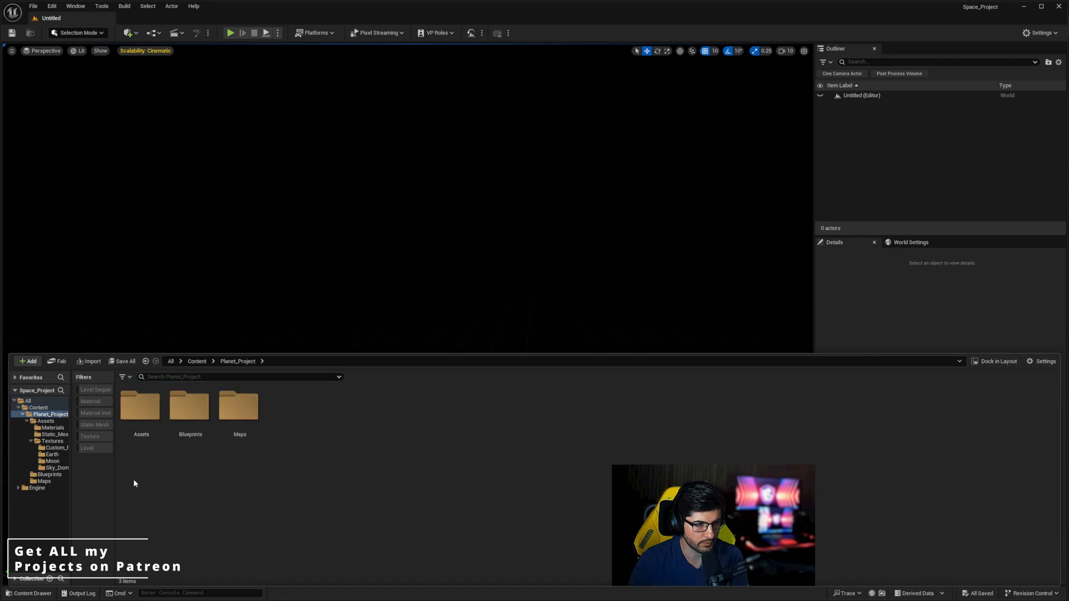
{"action": "double_click", "coordinate": [228, 424]}
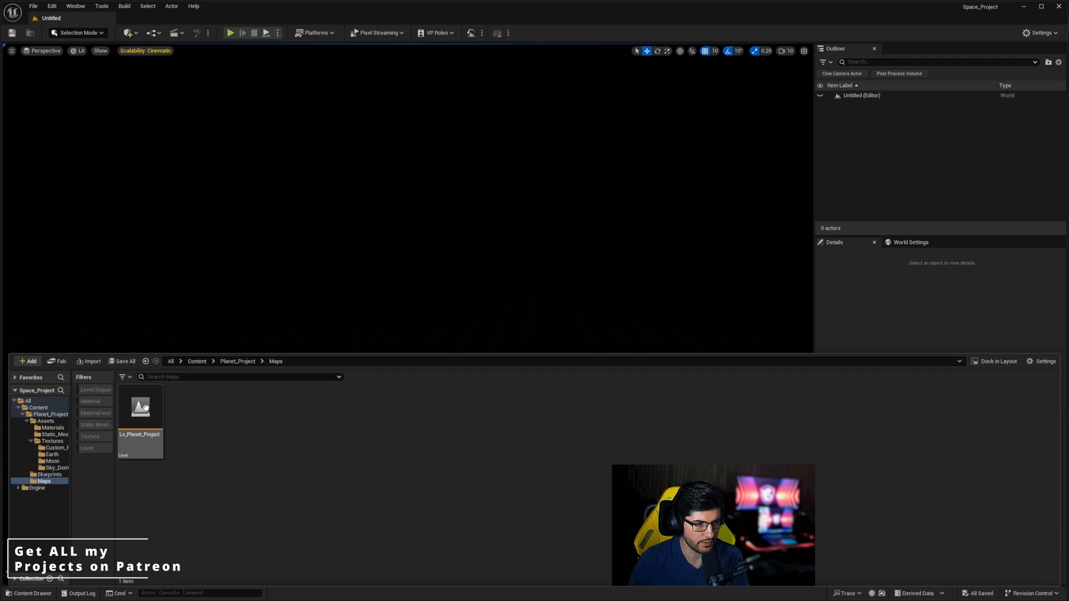
{"action": "double_click", "coordinate": [143, 445]}
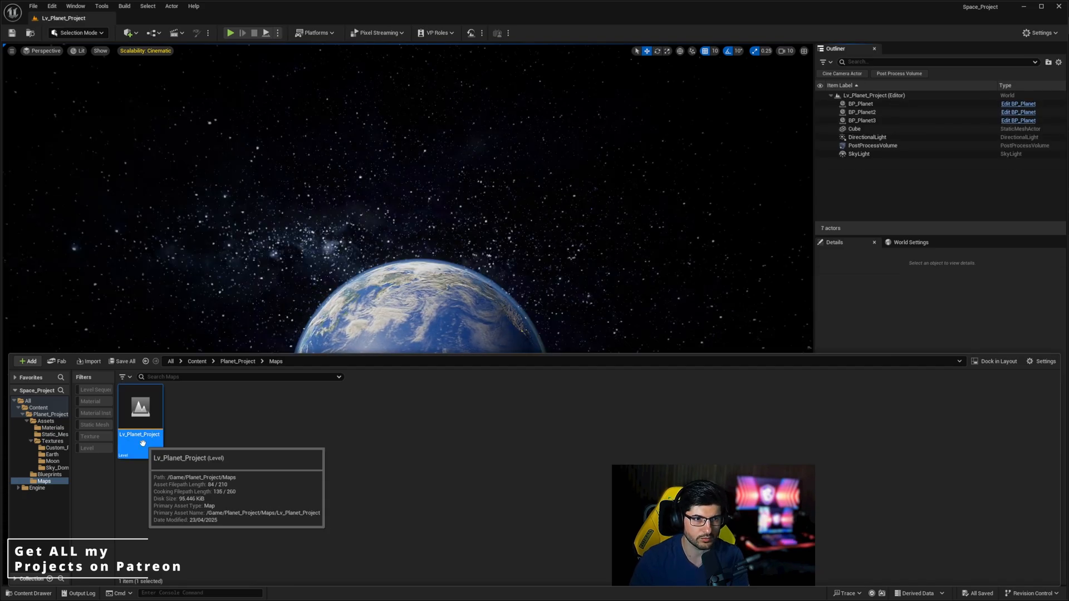
Step: Select the Earth planet in the level and examine it against the starry background
{"action": "right_click_drag", "start_coordinate": [357, 233], "coordinate": [373, 256]}
{"action": "left_click", "coordinate": [423, 356]}
{"action": "right_click_drag", "start_coordinate": [423, 357], "coordinate": [368, 334]}
{"action": "right_click_drag", "start_coordinate": [494, 346], "coordinate": [531, 386]}
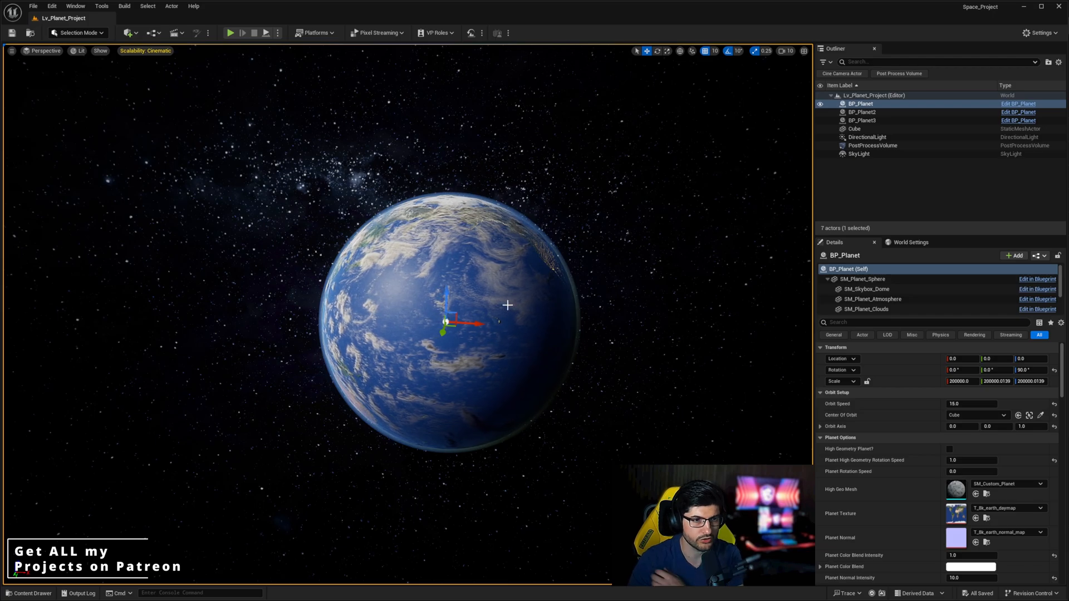
{"action": "right_click_drag", "start_coordinate": [513, 271], "coordinate": [418, 220]}
{"action": "right_click_drag", "start_coordinate": [396, 276], "coordinate": [289, 278]}
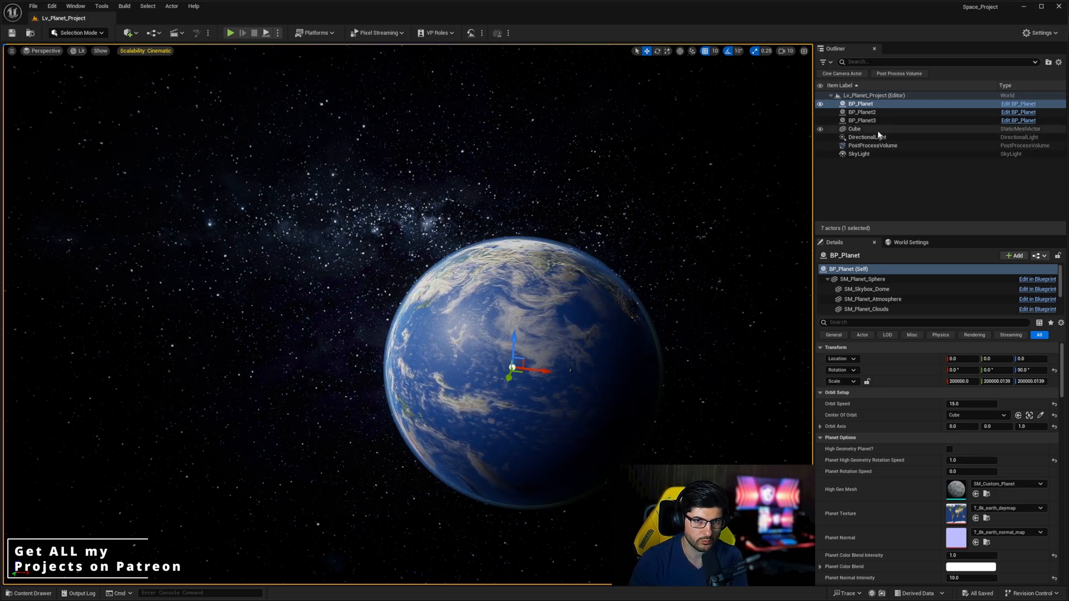
Step: Delete the BP_Planet, BP_Planet2 and BP_Planet3 actors from the level despite existing references
{"action": "left_click", "coordinate": [873, 105]}
{"action": "key", "text": "Delete"}
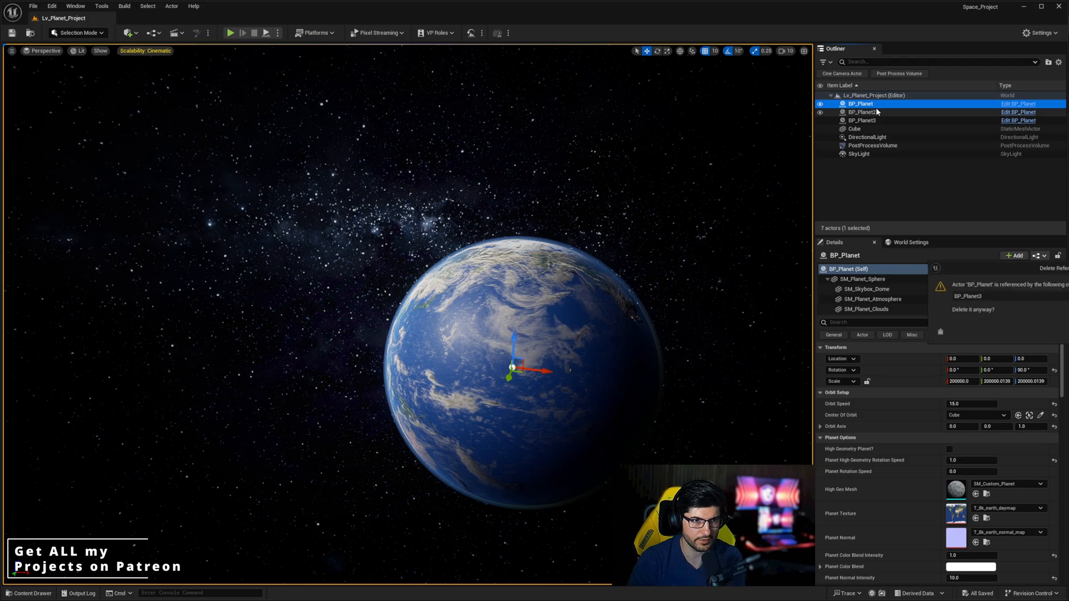
{"action": "key", "text": "Return"}
{"action": "left_click", "coordinate": [868, 105]}
{"action": "key", "text": "Delete"}
{"action": "left_click", "coordinate": [870, 105]}
{"action": "key", "text": "Delete"}
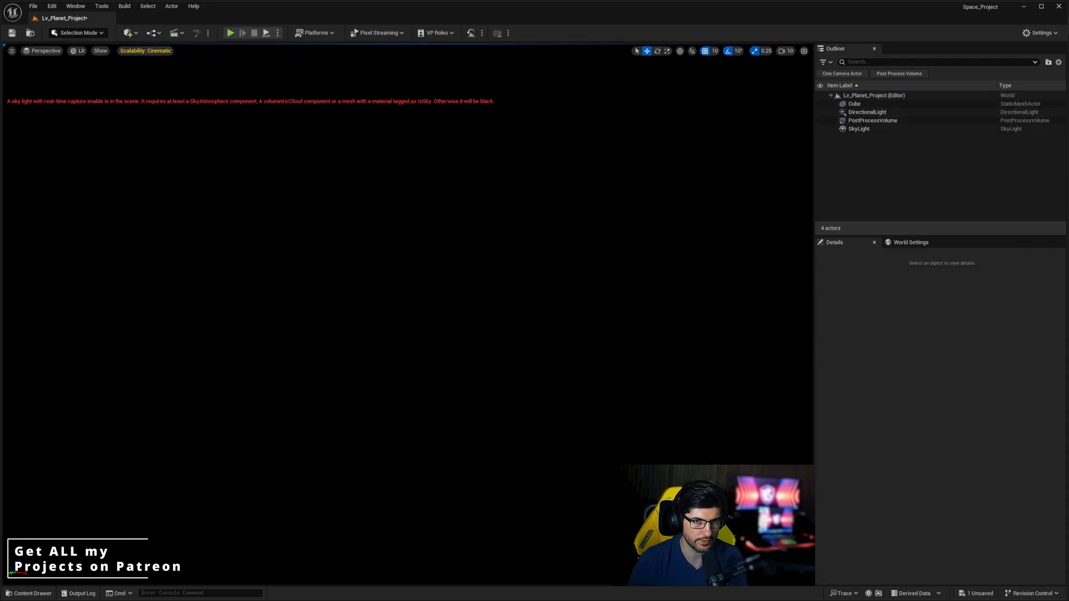
Step: Place the BP_Planet blueprint from the Planet_Project Blueprints folder in the level and reset its location to the origin
{"action": "key", "text": "ctrl+space"}
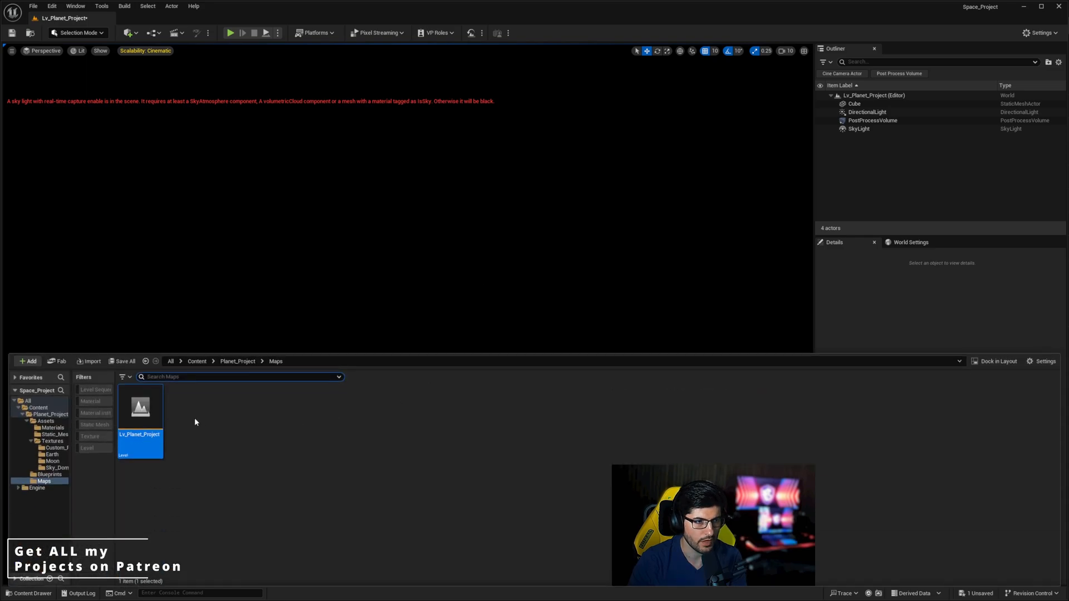
{"action": "left_click", "coordinate": [225, 362]}
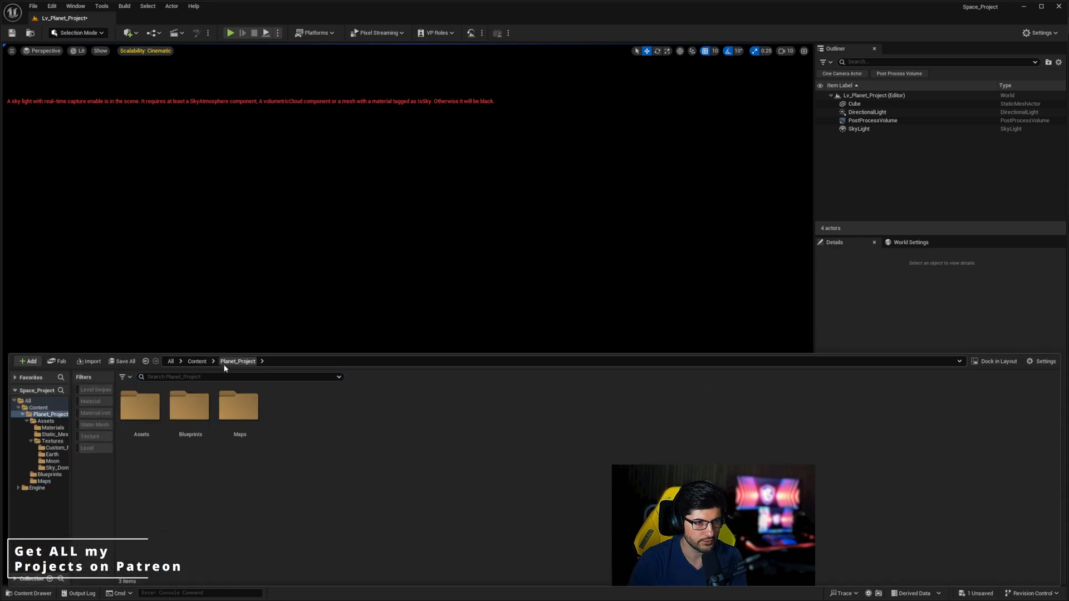
{"action": "double_click", "coordinate": [191, 414]}
{"action": "left_click_drag", "start_coordinate": [140, 412], "coordinate": [407, 270]}
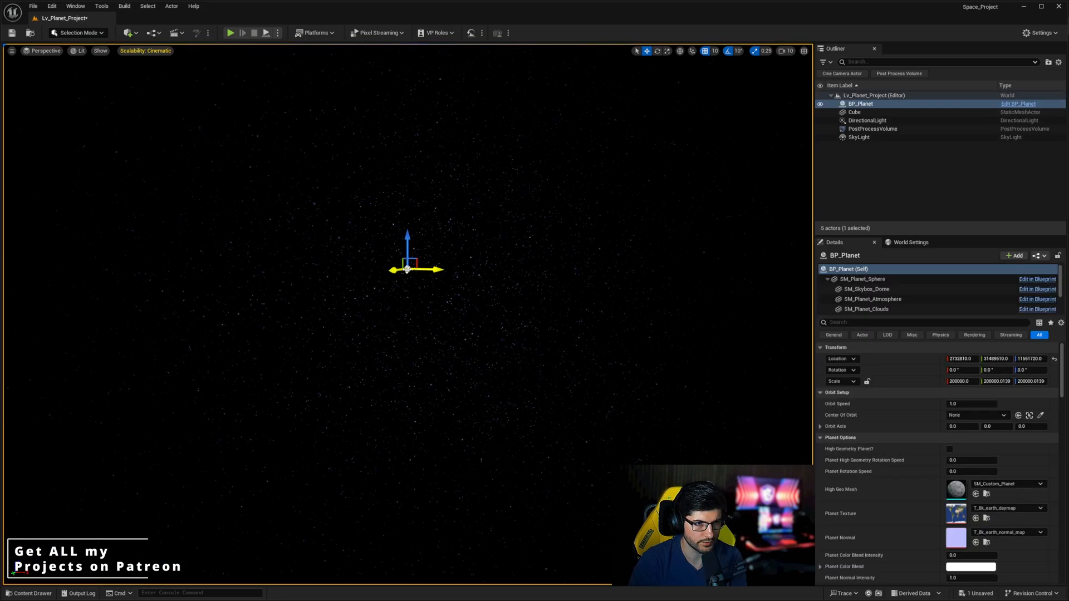
{"action": "left_click", "coordinate": [1054, 360]}
Step: Examine the newly placed planet and review its planet, cloud, atmosphere and star dome settings
{"action": "right_click_drag", "start_coordinate": [618, 330], "coordinate": [640, 346]}
{"action": "right_click_drag", "start_coordinate": [428, 358], "coordinate": [478, 387]}
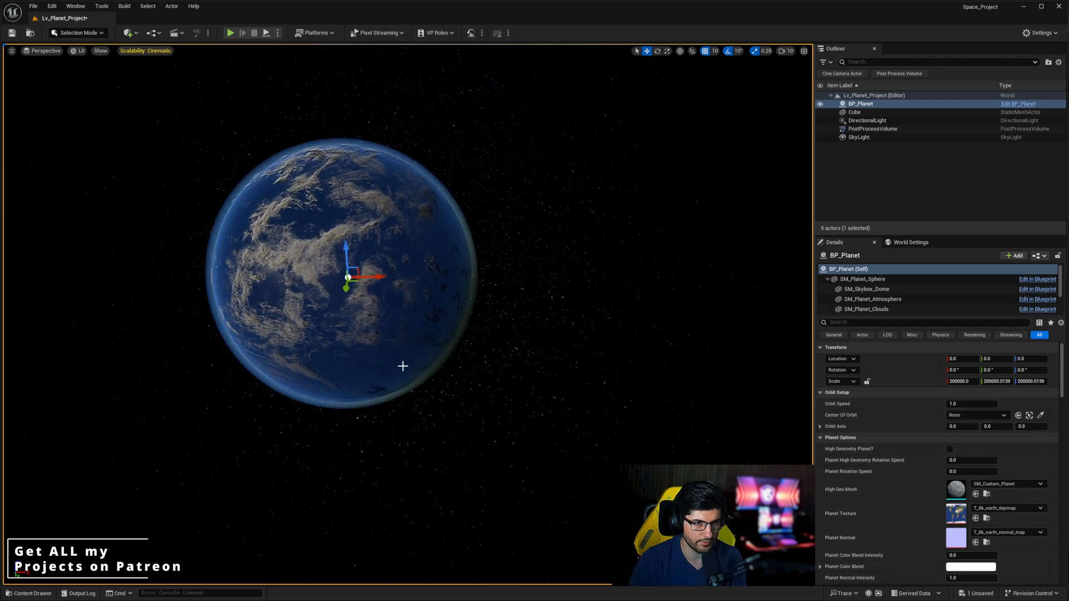
{"action": "right_click_drag", "start_coordinate": [388, 291], "coordinate": [462, 217]}
{"action": "right_click_drag", "start_coordinate": [501, 304], "coordinate": [677, 346]}
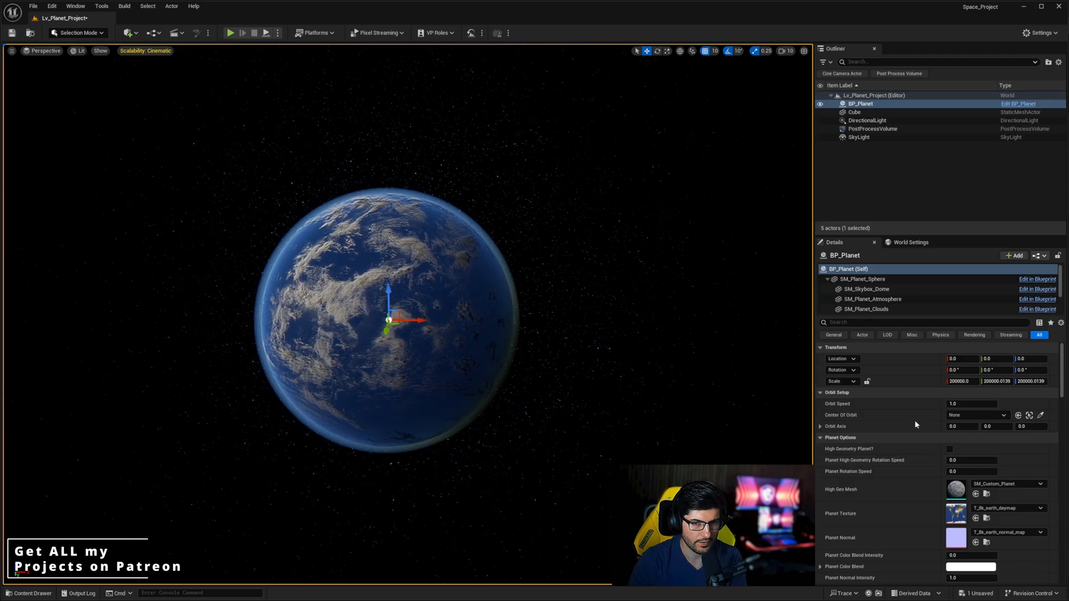
{"action": "scroll", "coordinate": [967, 478], "scroll_direction": "down", "scroll_amount": 5}
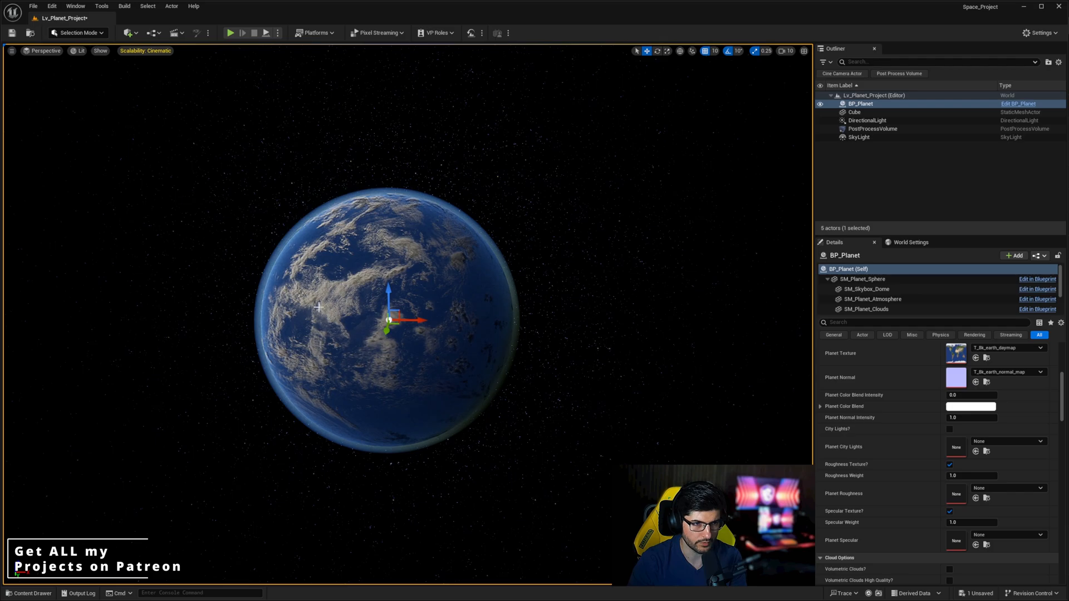
{"action": "scroll", "coordinate": [899, 494], "scroll_direction": "down", "scroll_amount": 4}
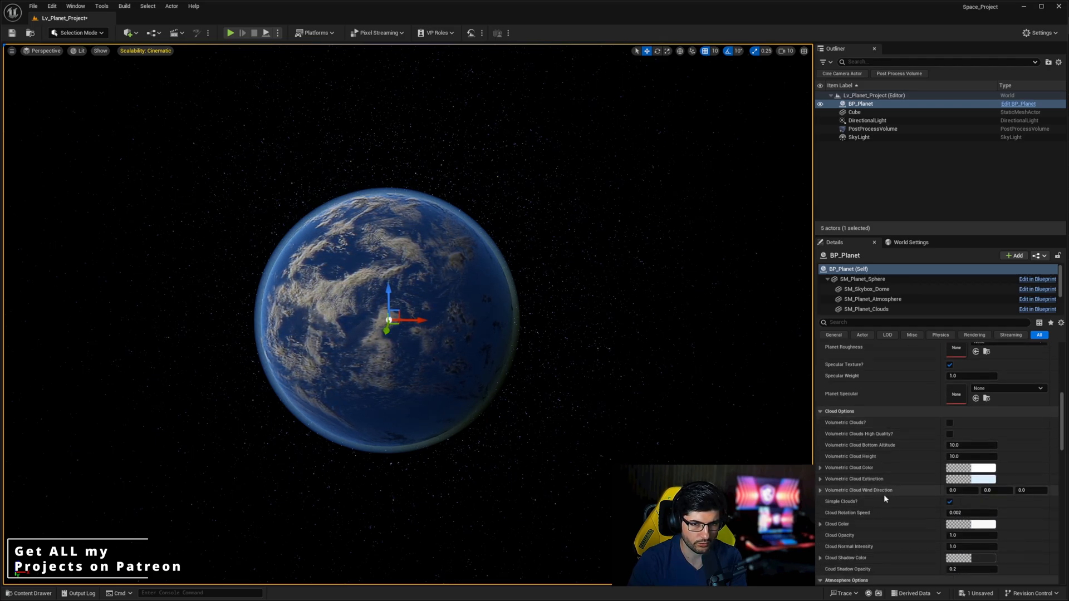
{"action": "scroll", "coordinate": [923, 438], "scroll_direction": "down", "scroll_amount": 2}
{"action": "scroll", "coordinate": [907, 439], "scroll_direction": "down", "scroll_amount": 9}
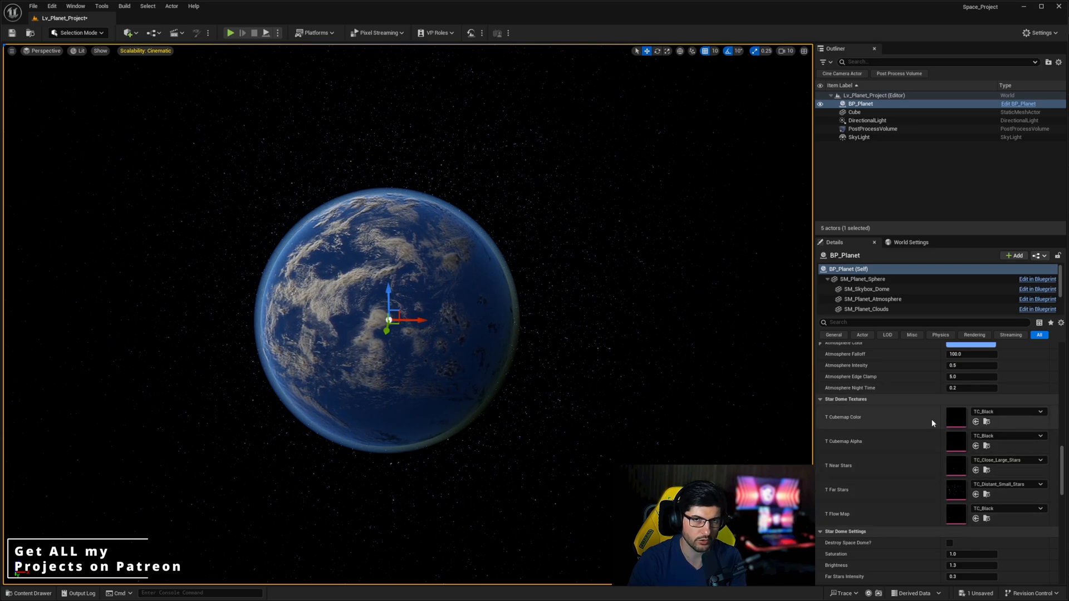
{"action": "scroll", "coordinate": [930, 419], "scroll_direction": "down", "scroll_amount": 2}
{"action": "scroll", "coordinate": [930, 419], "scroll_direction": "down", "scroll_amount": 2}
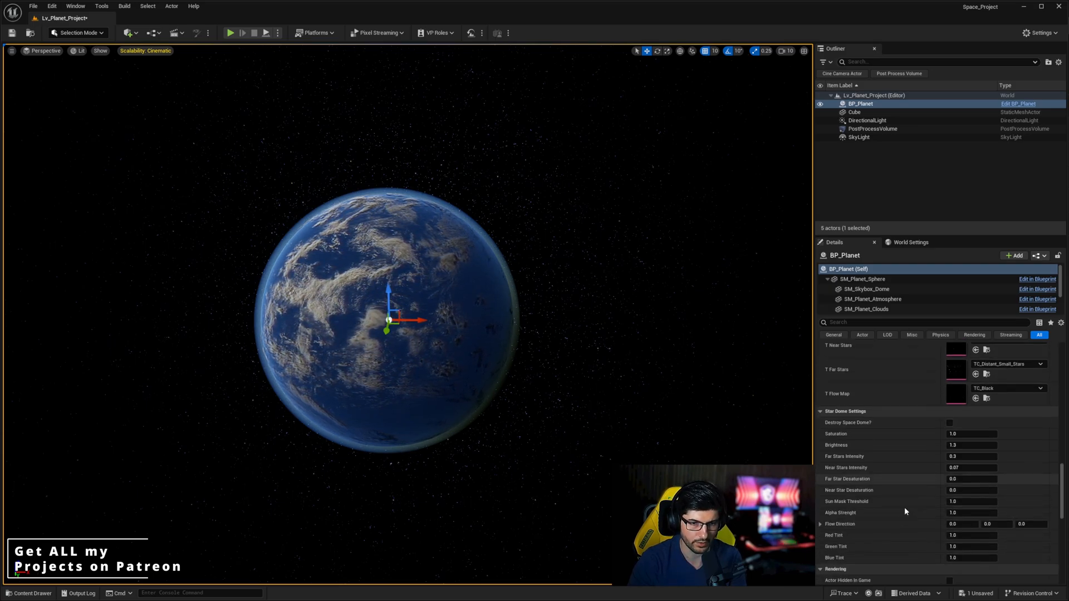
Step: Set the planet's Far Stars Intensity to 5.0 and inspect the surrounding star field
{"action": "scroll", "coordinate": [911, 470], "scroll_direction": "down", "scroll_amount": 1}
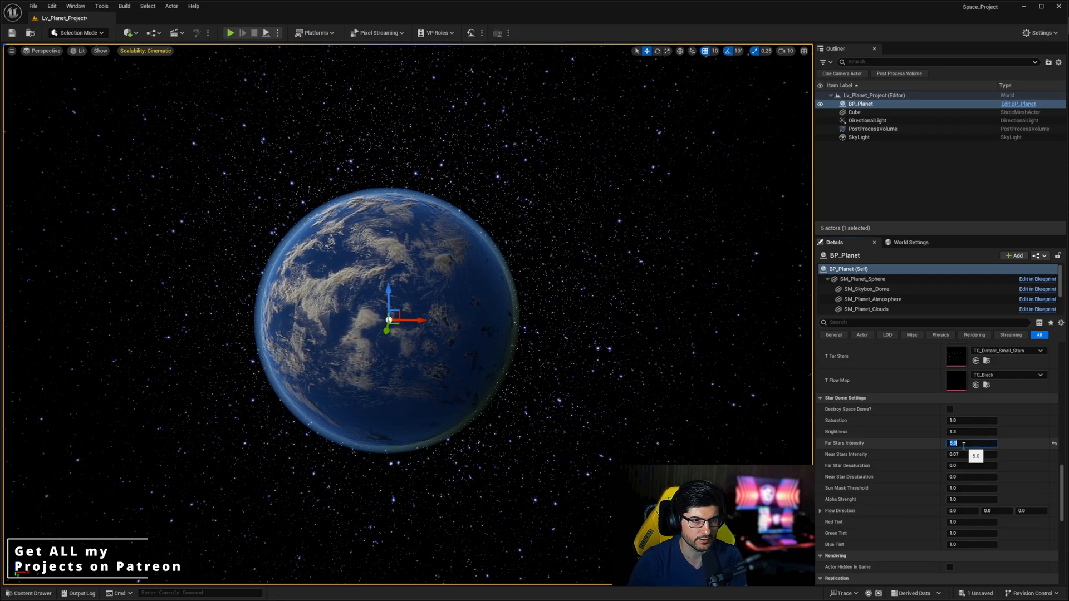
{"action": "right_click_drag", "start_coordinate": [530, 230], "coordinate": [356, 184]}
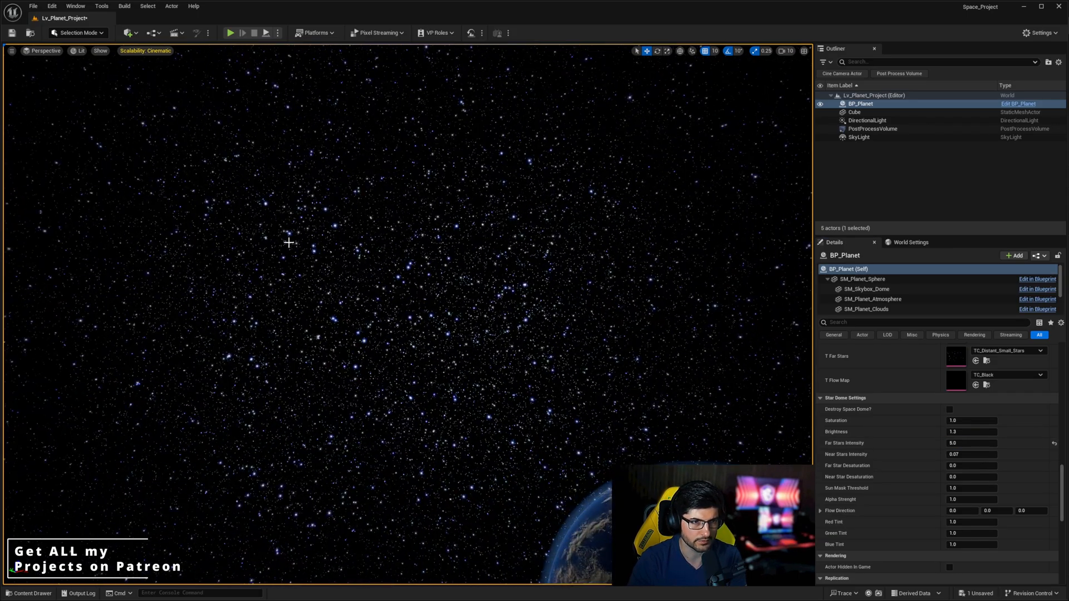
{"action": "right_click_drag", "start_coordinate": [432, 256], "coordinate": [498, 254]}
{"action": "right_click_drag", "start_coordinate": [382, 365], "coordinate": [416, 429]}
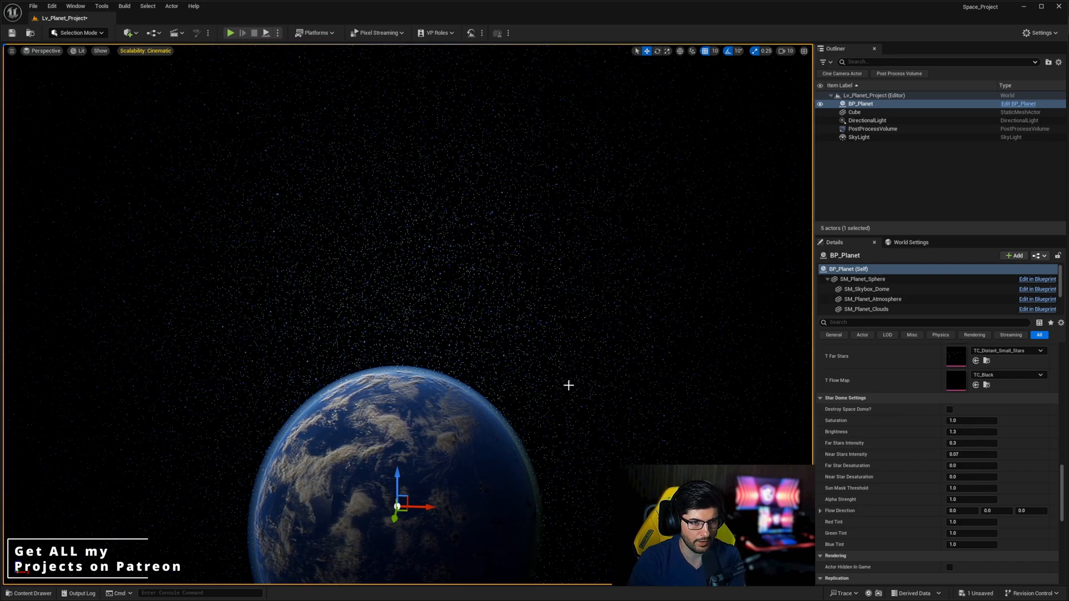
Step: Undo the star intensity change, the planet placement and the deletions to restore the three original planets
{"action": "key", "text": "ctrl+z"}
{"action": "key", "text": "ctrl+z"}
{"action": "key", "text": "ctrl+z"}
{"action": "key", "text": "ctrl+z"}
{"action": "key", "text": "ctrl+y"}
{"action": "key", "text": "ctrl+y"}
{"action": "key", "text": "ctrl+y"}
{"action": "key", "text": "ctrl+y"}
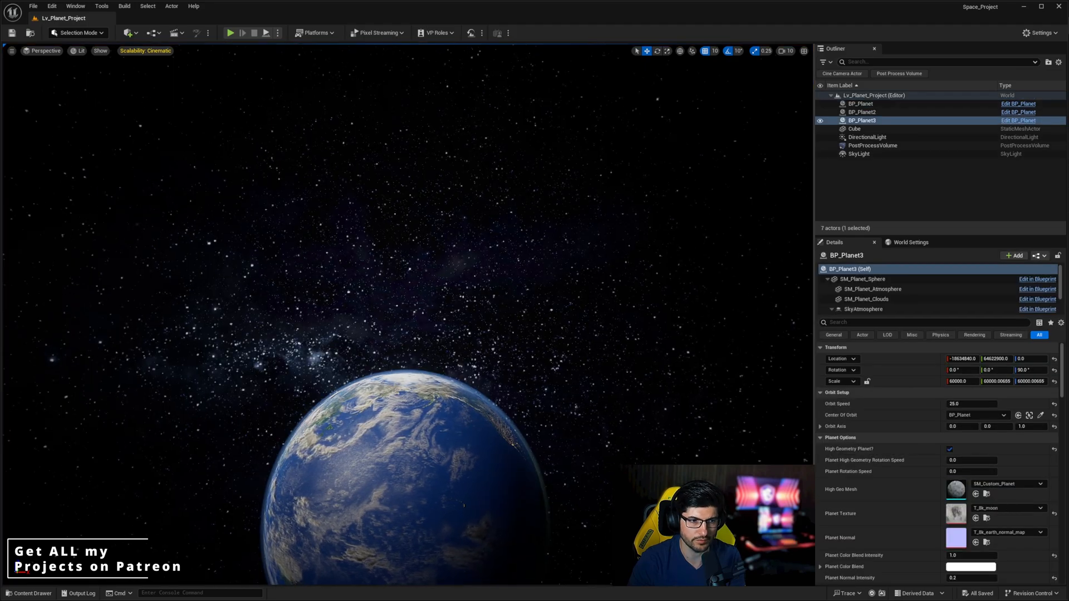
Step: Select the Earth planet and examine the nebula background and the moons in the distance
{"action": "left_click", "coordinate": [474, 420]}
{"action": "right_click_drag", "start_coordinate": [475, 421], "coordinate": [446, 467]}
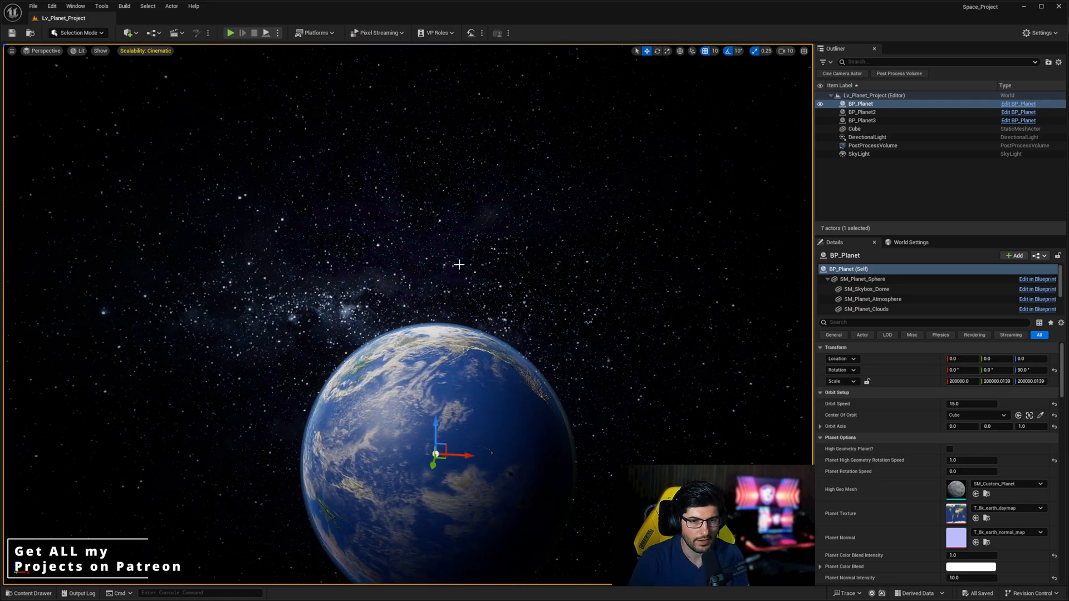
{"action": "right_click_drag", "start_coordinate": [473, 316], "coordinate": [423, 279]}
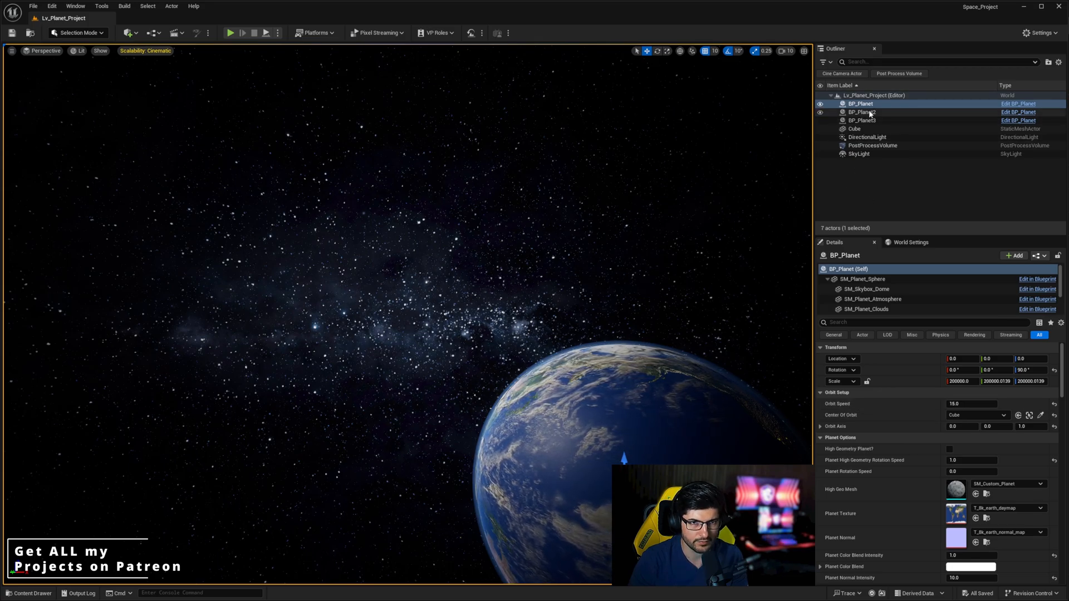
{"action": "right_click_drag", "start_coordinate": [697, 198], "coordinate": [448, 243]}
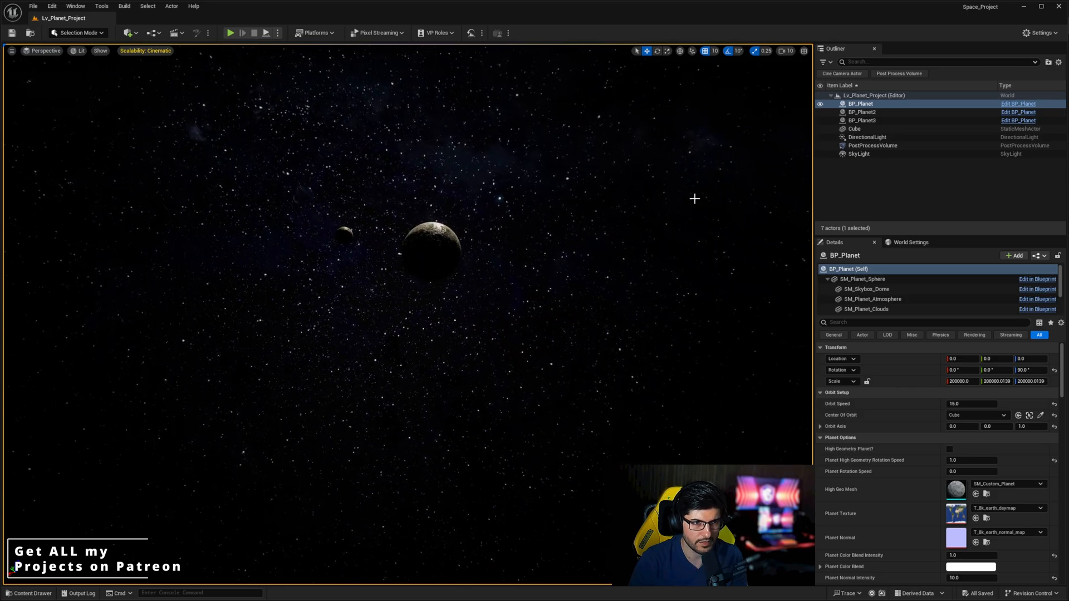
Step: Set the viewport camera speed to 320 and raise the Camera Speed Scalar above 1.0
{"action": "left_click", "coordinate": [781, 54]}
{"action": "left_click_drag", "start_coordinate": [762, 74], "coordinate": [770, 74]}
{"action": "right_click_drag", "start_coordinate": [657, 184], "coordinate": [710, 57]}
{"action": "left_click", "coordinate": [780, 52]}
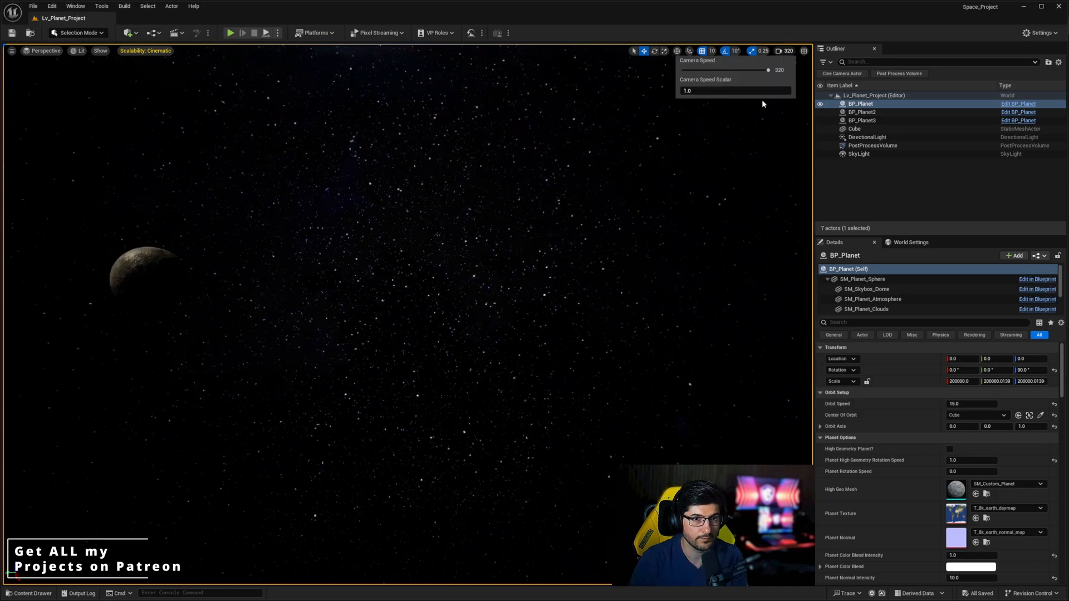
{"action": "left_click_drag", "start_coordinate": [705, 93], "coordinate": [724, 93]}
Step: Play the level from a distant view of Earth and its moon to watch the planets orbit
{"action": "key", "text": "s"}
{"action": "right_click_drag", "start_coordinate": [640, 184], "coordinate": [606, 167]}
{"action": "key", "text": "w"}
{"action": "right_click_drag", "start_coordinate": [390, 56], "coordinate": [415, 56]}
{"action": "scroll", "coordinate": [421, 58], "scroll_direction": "down", "scroll_amount": 3}
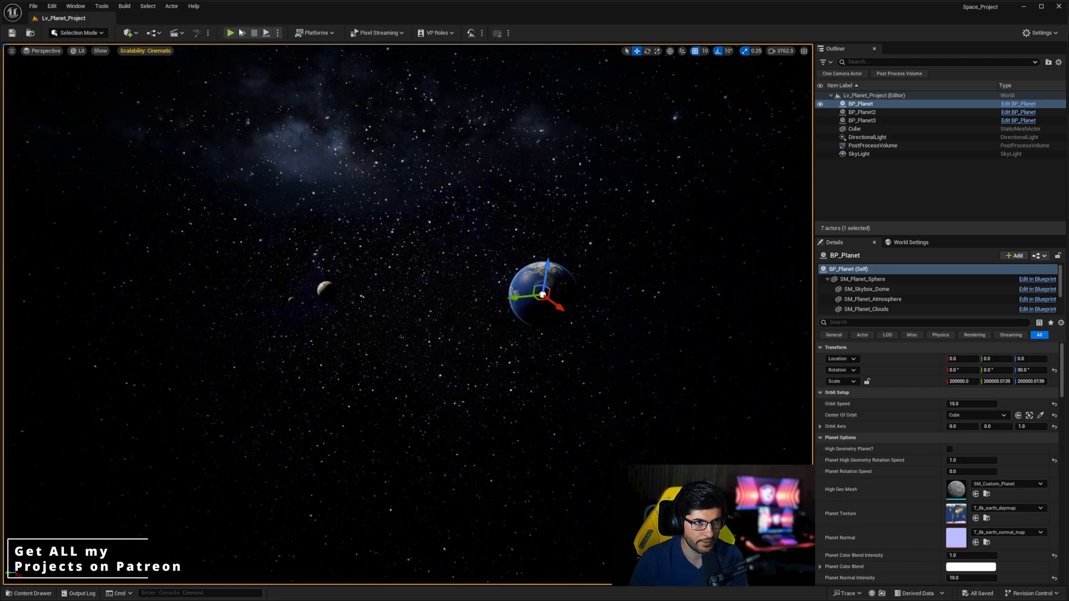
{"action": "left_click", "coordinate": [231, 33]}
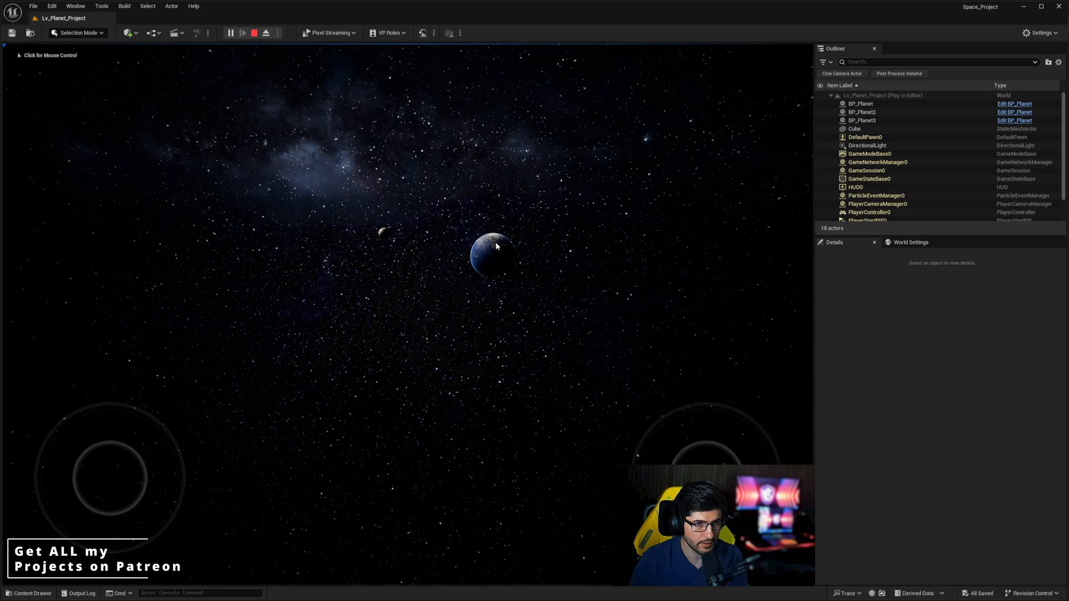
{"action": "left_click", "coordinate": [463, 249]}
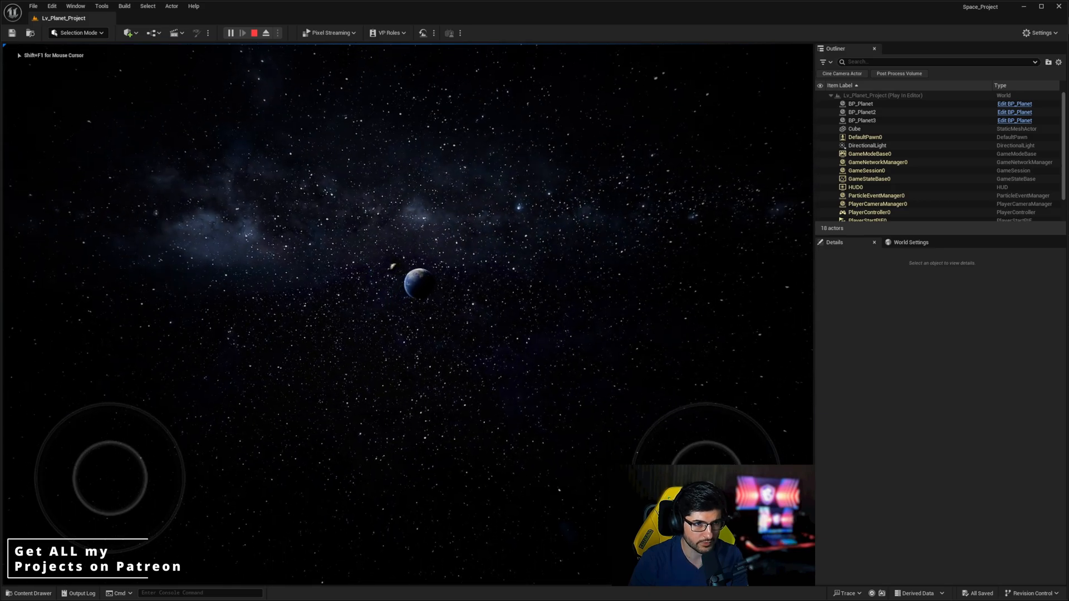
Step: Watch Earth and its moon orbit in the running level, and stop the play session
{"action": "key", "text": "a"}
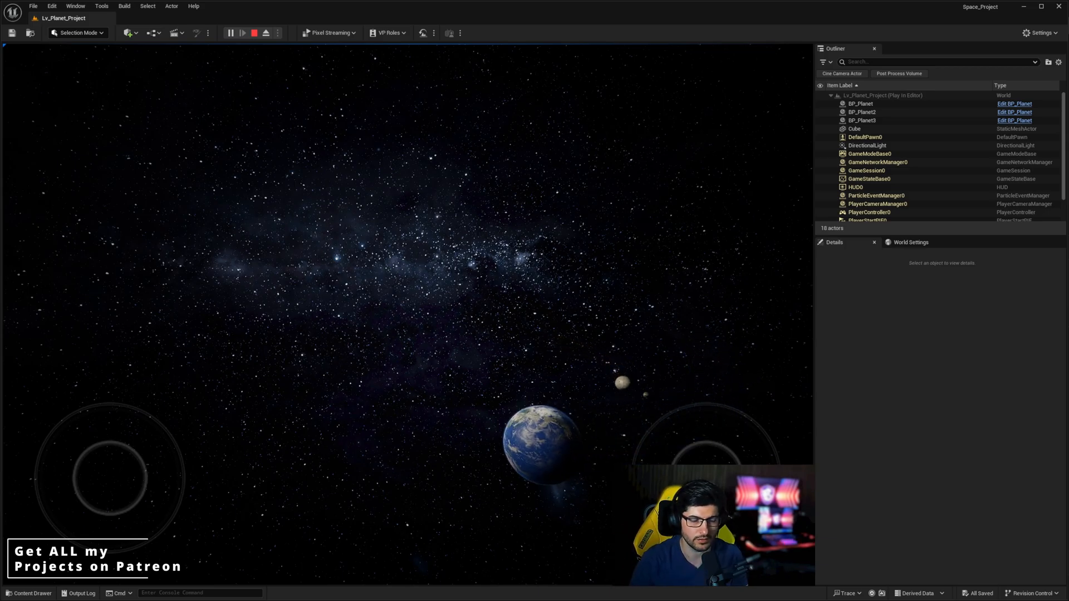
{"action": "key", "text": "Escape"}
{"action": "key", "text": "f"}
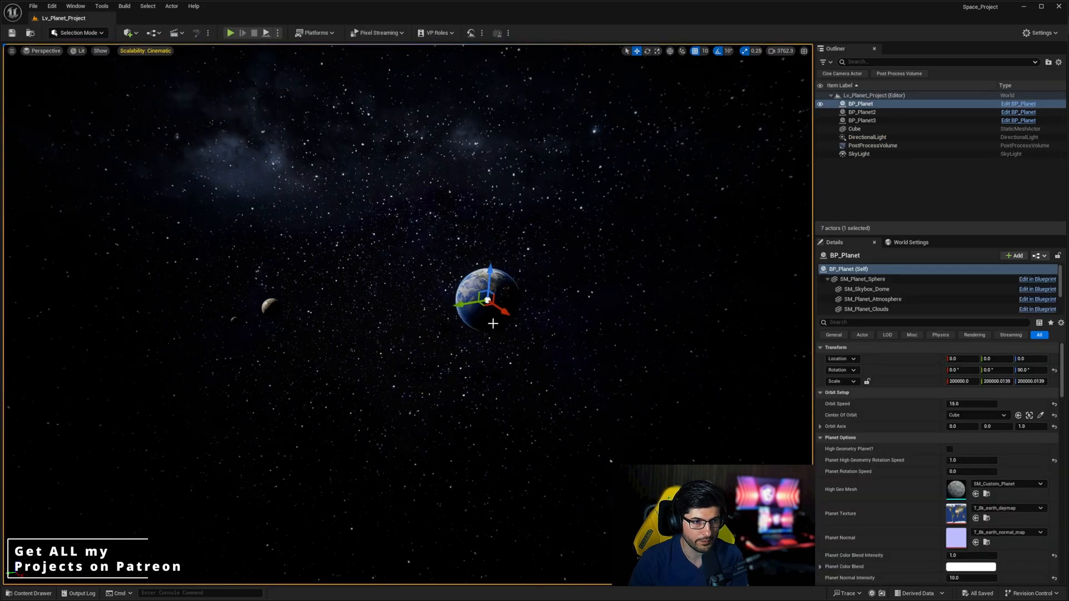
Step: Select the Cube actor and look at where it sits relative to the Earth planet as the centre of the orbit
{"action": "left_click", "coordinate": [869, 105]}
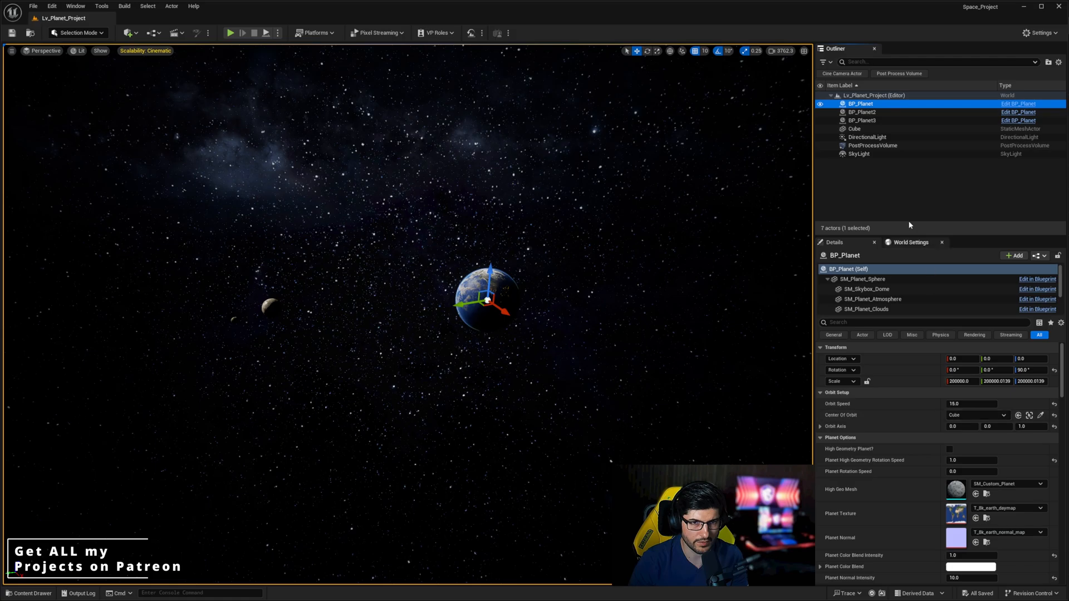
{"action": "left_click", "coordinate": [855, 128]}
{"action": "right_click_drag", "start_coordinate": [624, 230], "coordinate": [716, 226]}
{"action": "right_click_drag", "start_coordinate": [612, 222], "coordinate": [436, 263]}
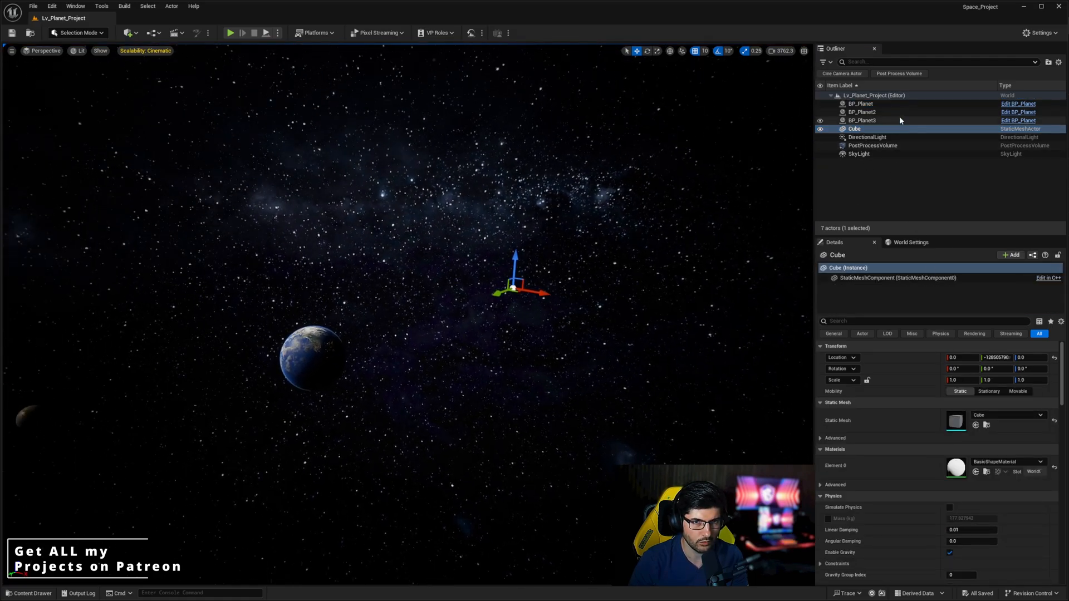
Step: Set the Orbit Axis of BP_Planet to 1.0, 0.0, 1.0
{"action": "left_click", "coordinate": [868, 104]}
{"action": "right_click_drag", "start_coordinate": [784, 407], "coordinate": [784, 408]}
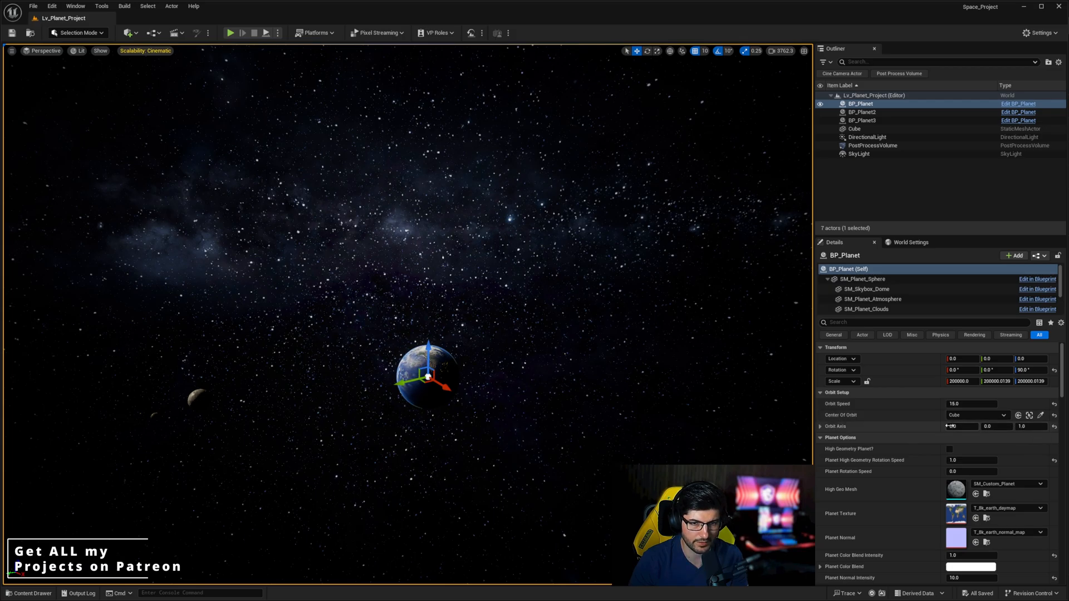
{"action": "left_click", "coordinate": [975, 439]}
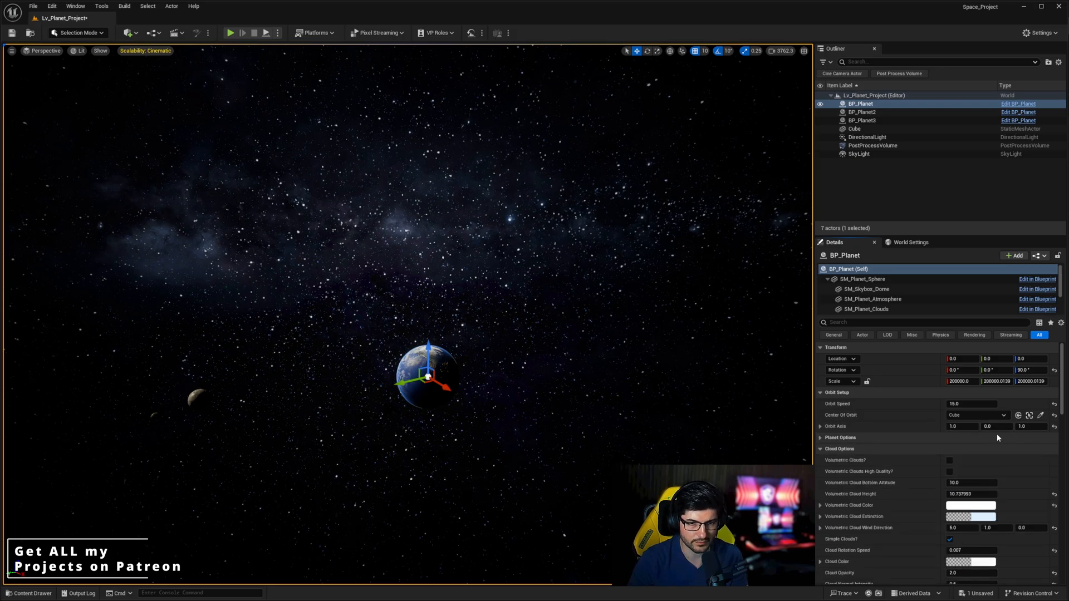
{"action": "left_click", "coordinate": [1022, 438]}
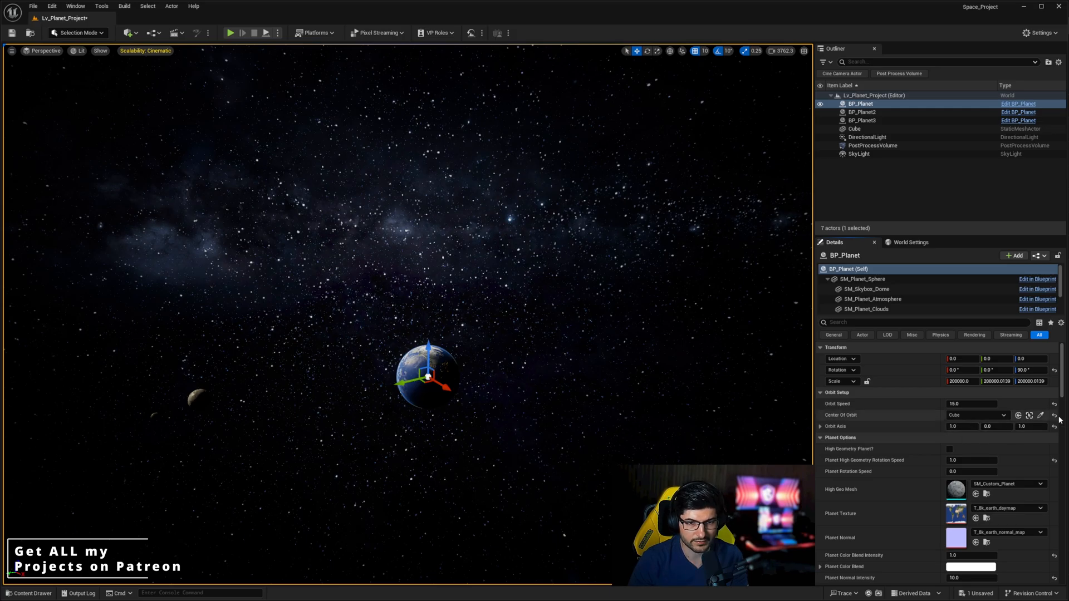
Step: Play the level to watch the planets follow the changed orbit axis, and stop the play session
{"action": "left_click", "coordinate": [232, 33]}
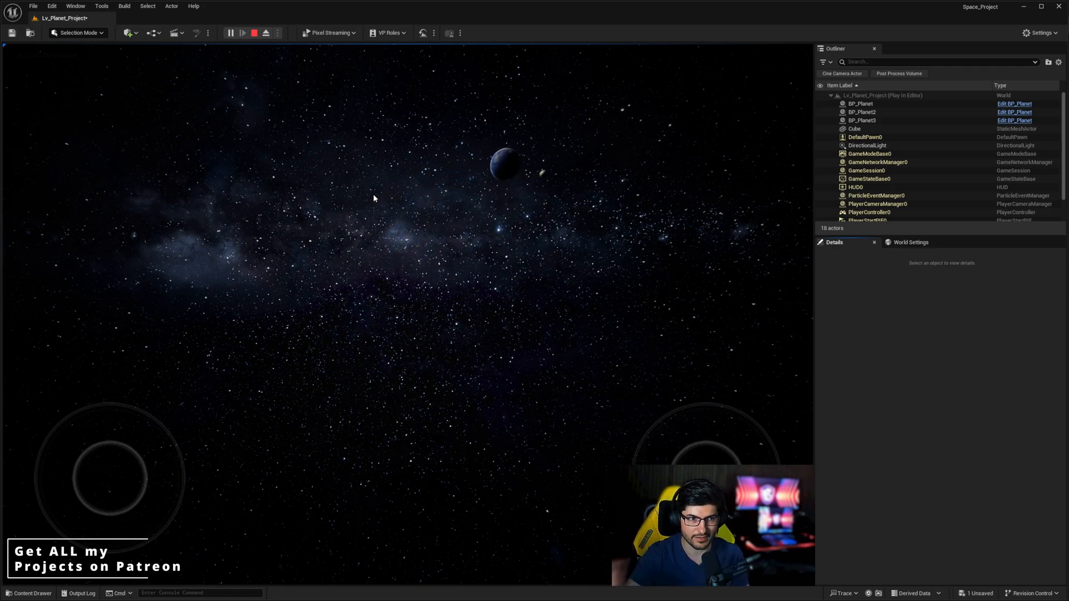
{"action": "left_click", "coordinate": [458, 194]}
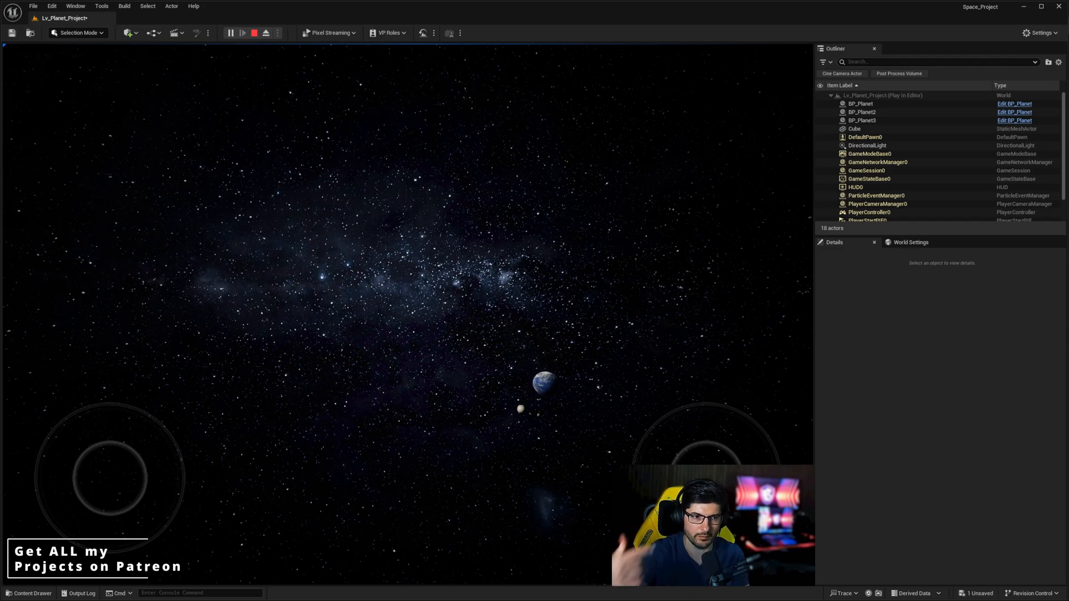
{"action": "key", "text": "Escape"}
Step: Pick BP_Planet3 in the viewport as the Center Of Orbit of BP_Planet
{"action": "right_click_drag", "start_coordinate": [535, 209], "coordinate": [486, 223]}
{"action": "right_click_drag", "start_coordinate": [508, 353], "coordinate": [475, 397]}
{"action": "right_click_drag", "start_coordinate": [489, 293], "coordinate": [484, 285]}
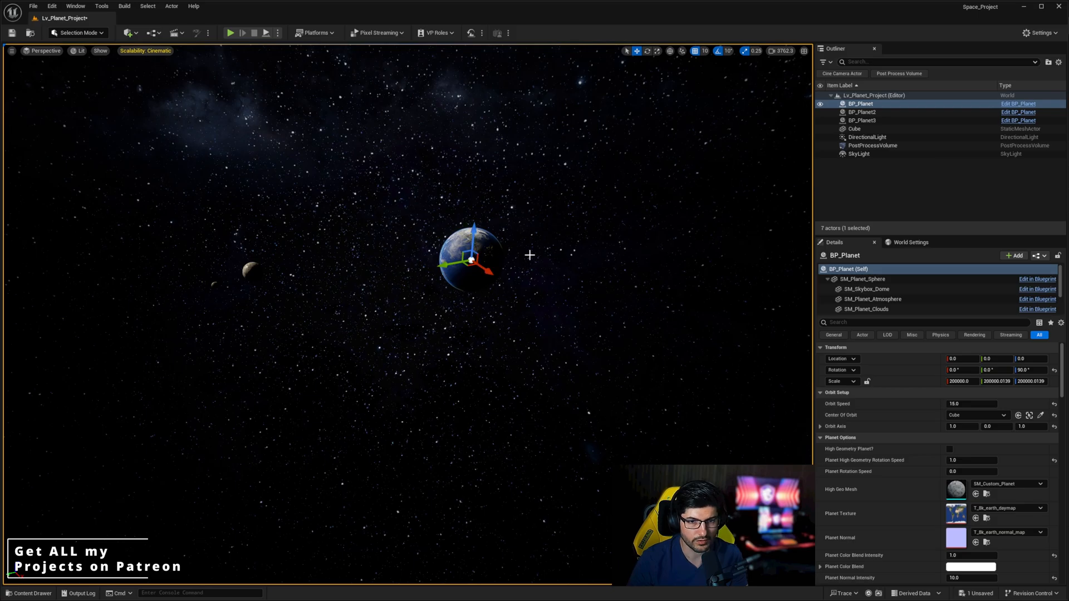
{"action": "right_click_drag", "start_coordinate": [685, 348], "coordinate": [680, 344]}
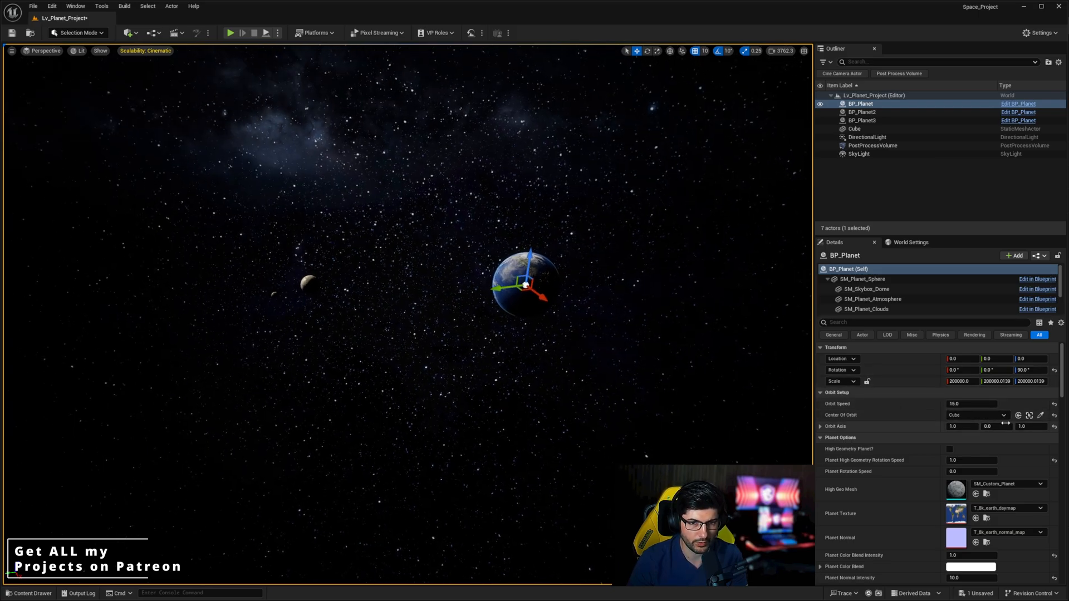
{"action": "left_click", "coordinate": [1040, 418]}
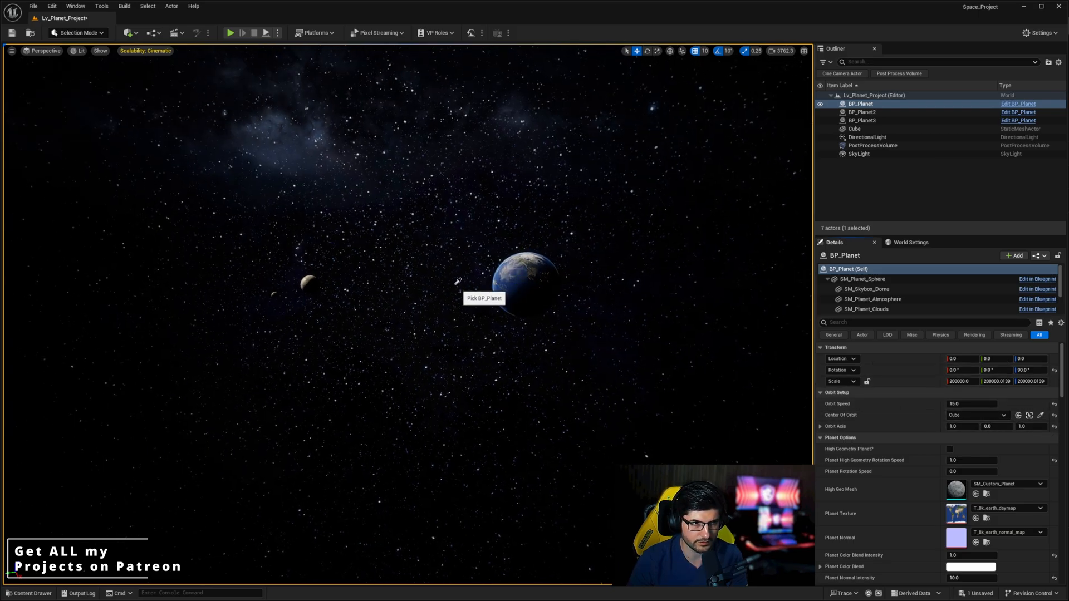
{"action": "left_click", "coordinate": [310, 281]}
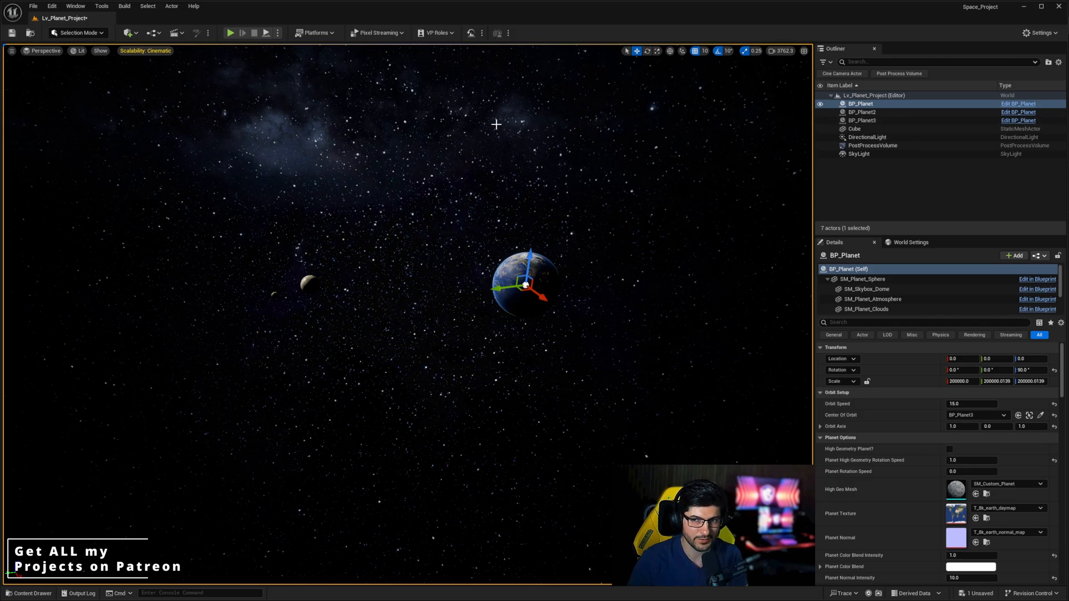
Step: Play the level to test the orbit around BP_Planet3, stop it and restore Cube as the Center Of Orbit
{"action": "left_click", "coordinate": [230, 33]}
{"action": "left_click", "coordinate": [451, 255]}
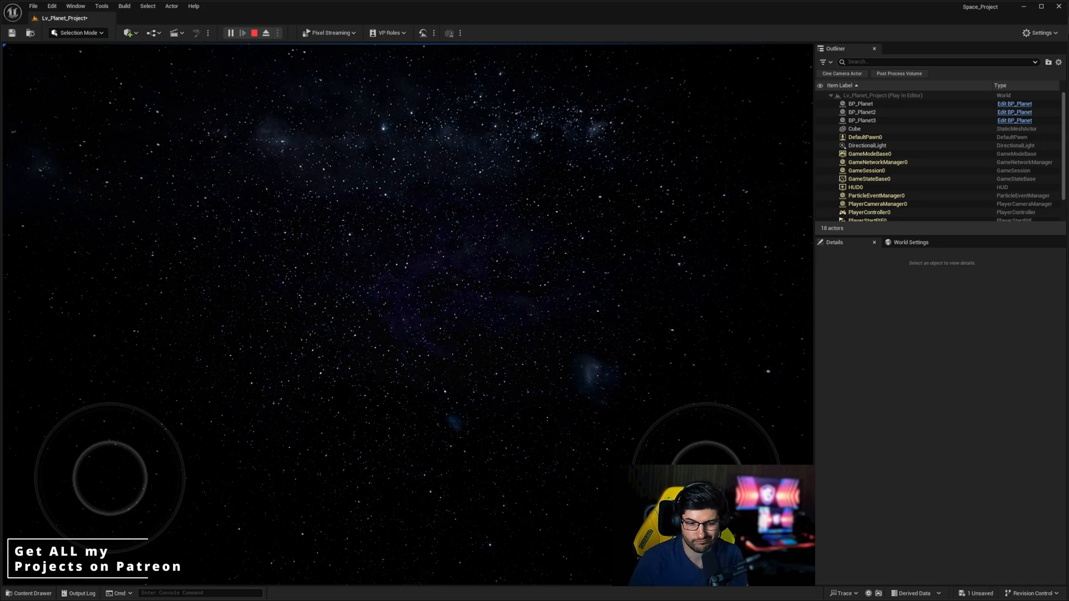
{"action": "key", "text": "Escape"}
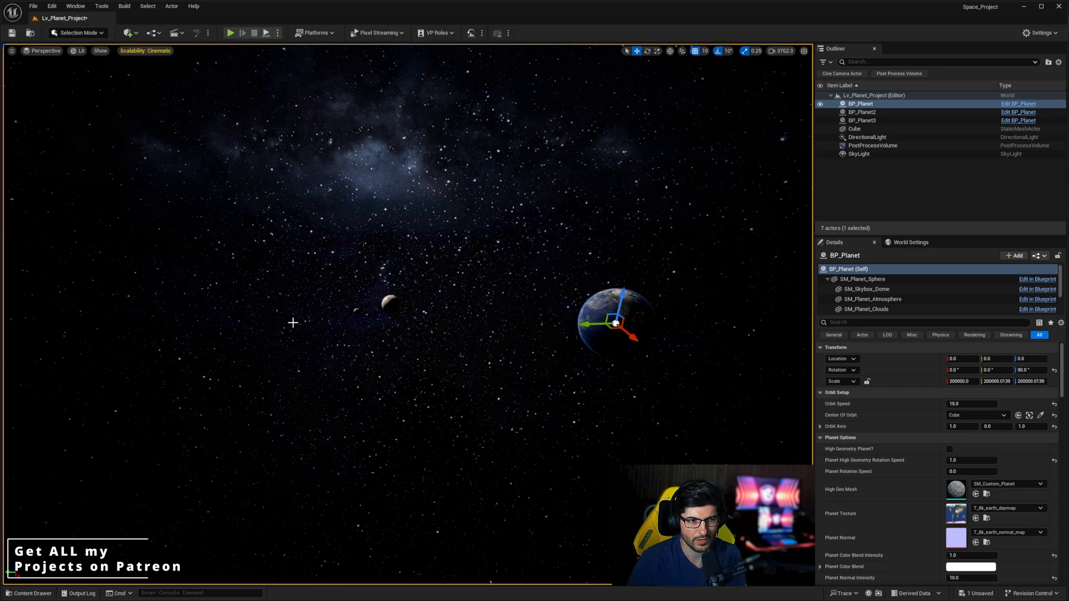
Step: Enable High Geometry Planet in the Planet Options of the Earth planet
{"action": "right_click_drag", "start_coordinate": [391, 357], "coordinate": [541, 313]}
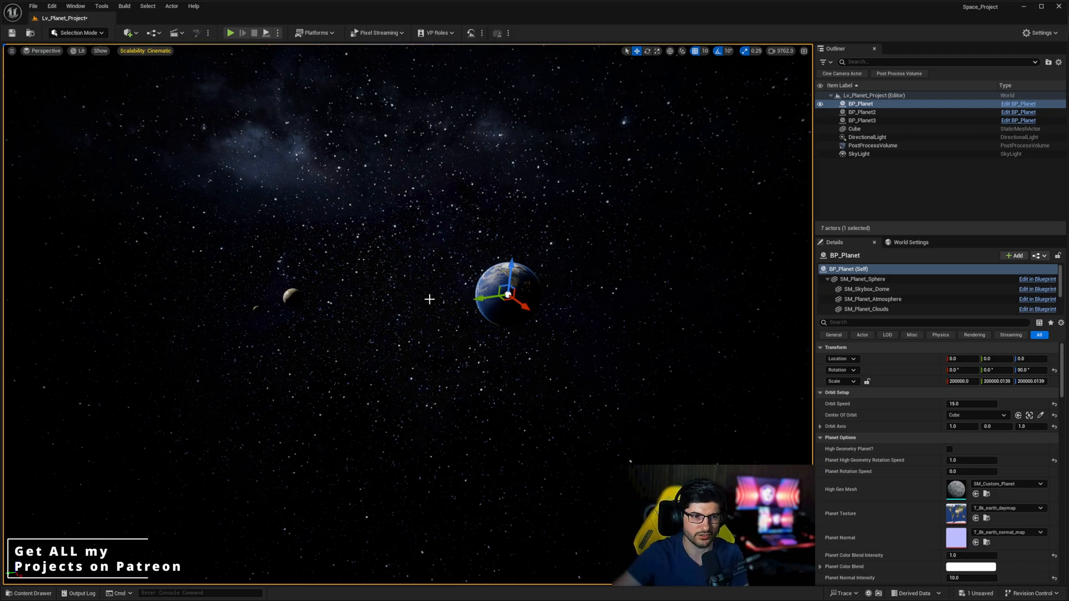
{"action": "right_click_drag", "start_coordinate": [324, 288], "coordinate": [303, 275]}
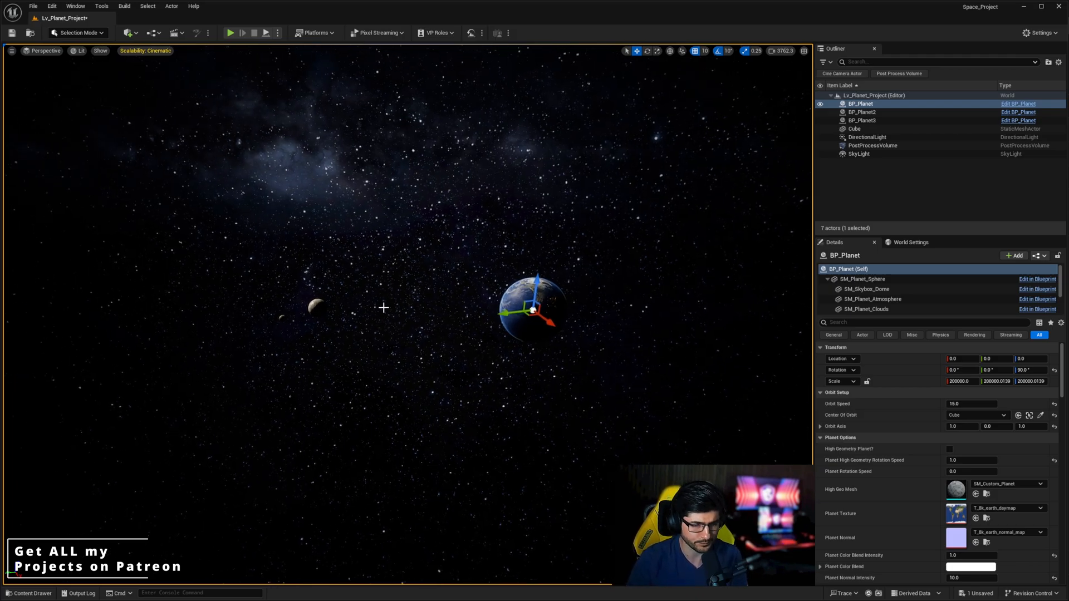
{"action": "scroll", "coordinate": [864, 397], "scroll_direction": "down", "scroll_amount": 3}
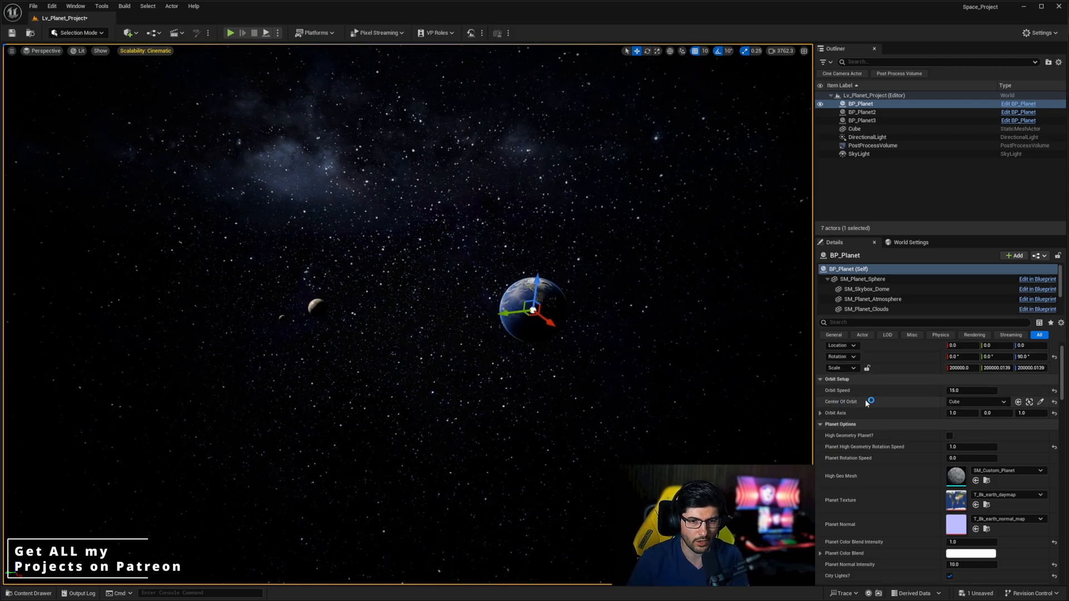
{"action": "right_click_drag", "start_coordinate": [675, 377], "coordinate": [712, 396]}
{"action": "key", "text": "w"}
{"action": "scroll", "coordinate": [675, 377], "scroll_direction": "down", "scroll_amount": 2}
{"action": "key", "text": "d"}
{"action": "scroll", "coordinate": [675, 377], "scroll_direction": "down", "scroll_amount": 2}
{"action": "key", "text": "e"}
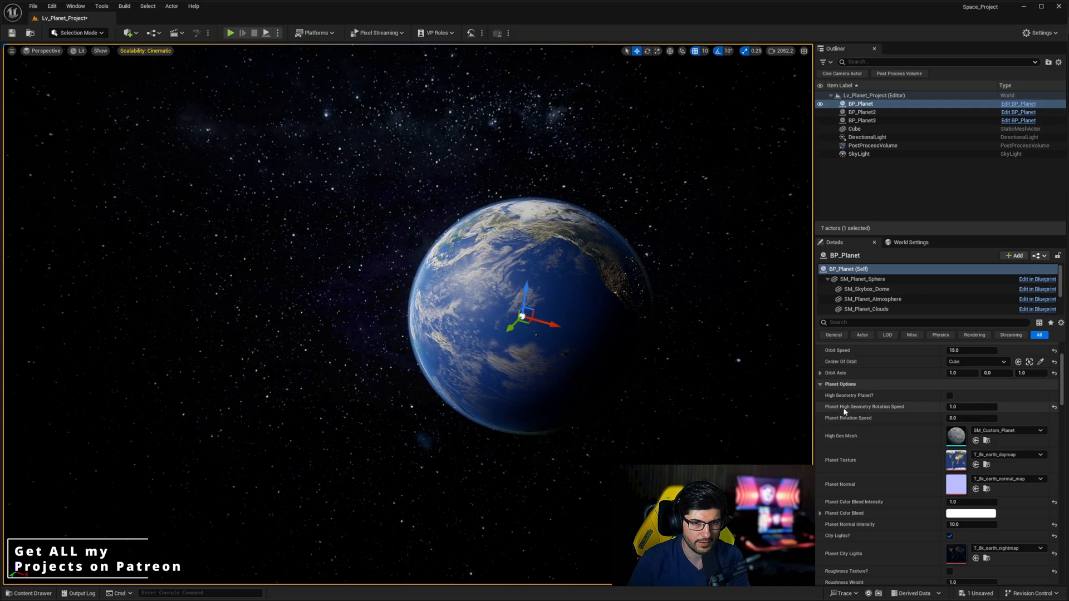
{"action": "key", "text": "w"}
{"action": "right_click_drag", "start_coordinate": [591, 285], "coordinate": [557, 252]}
{"action": "scroll", "coordinate": [591, 286], "scroll_direction": "down", "scroll_amount": 2}
{"action": "left_click", "coordinate": [950, 396]}
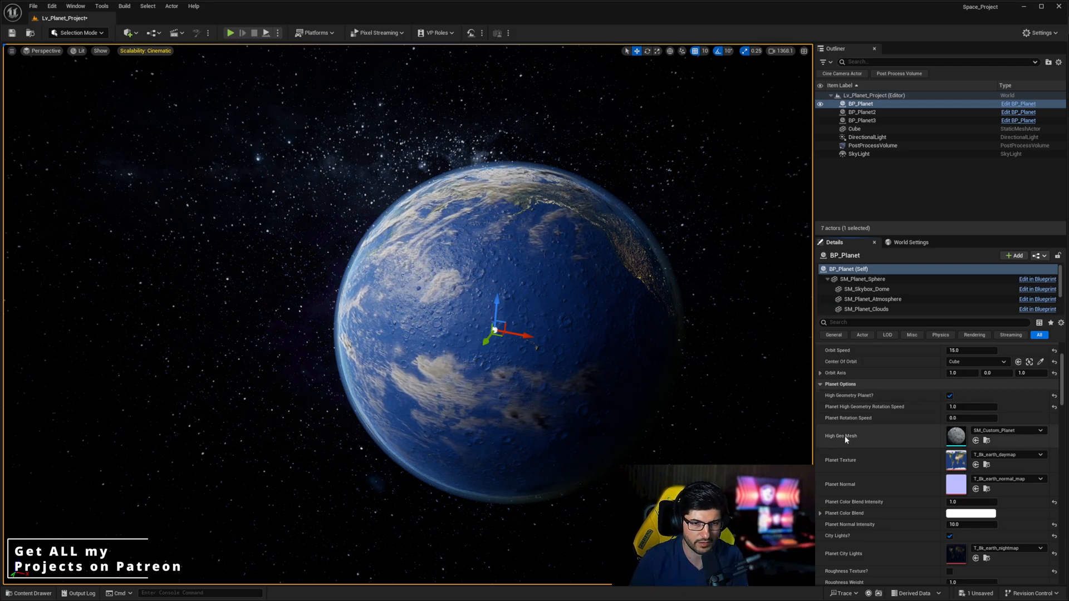
Step: Open the SM_Custom_Planet mesh assigned as High Geo Mesh, inspect its surface detail and close it
{"action": "double_click", "coordinate": [953, 439]}
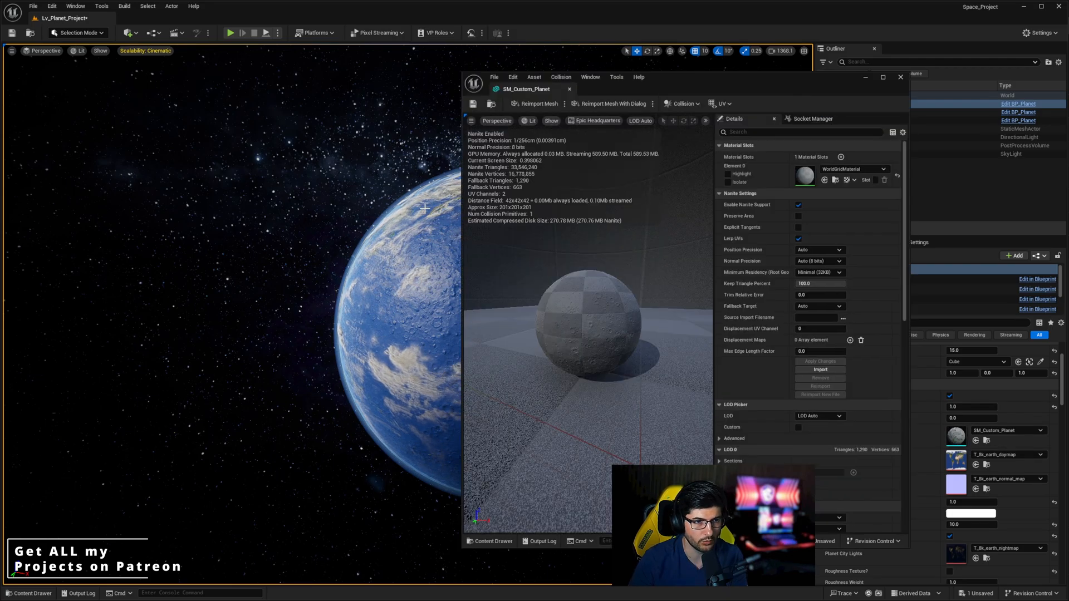
{"action": "right_click_drag", "start_coordinate": [600, 321], "coordinate": [606, 287]}
{"action": "key", "text": "w"}
{"action": "key", "text": "a"}
{"action": "key", "text": "w"}
{"action": "key", "text": "s"}
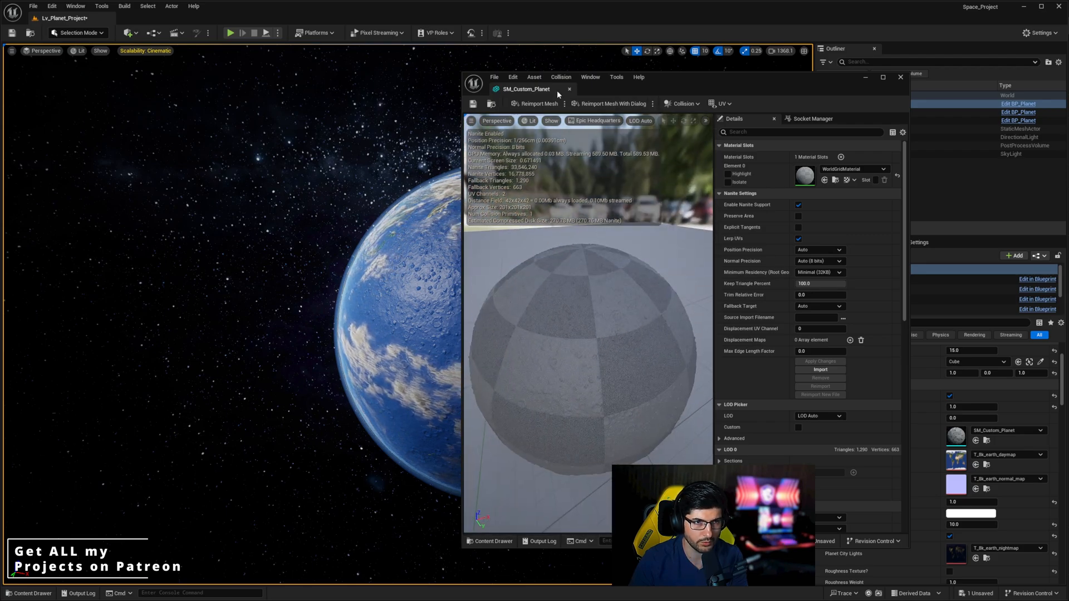
{"action": "left_click", "coordinate": [569, 89]}
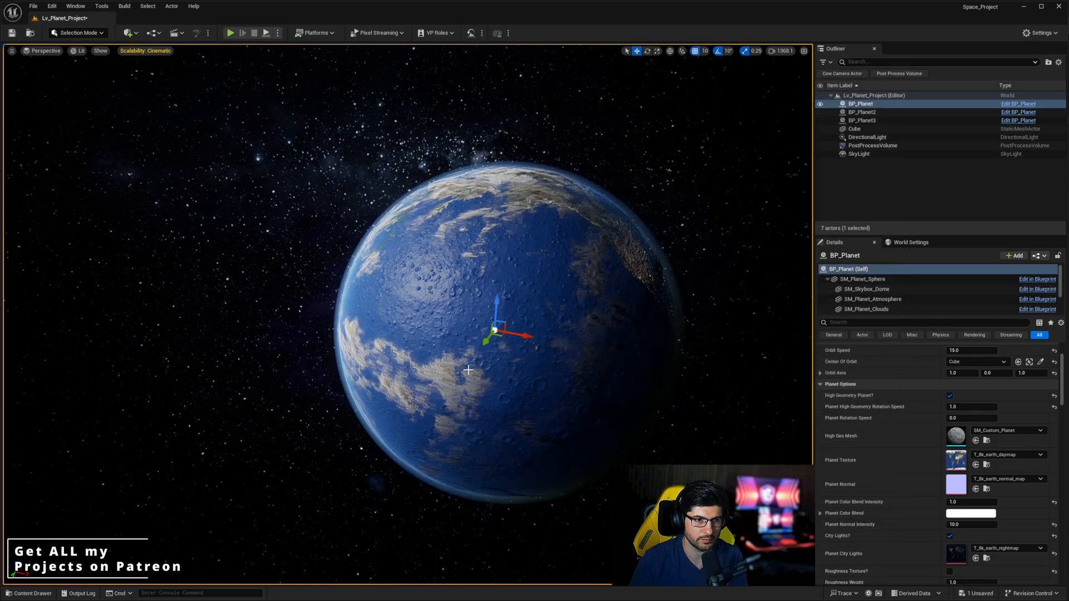
Step: Set the Planet Texture of BP_Planet to T_8k_moon
{"action": "key", "text": "a"}
{"action": "right_click_drag", "start_coordinate": [479, 250], "coordinate": [564, 364]}
{"action": "key", "text": "w"}
{"action": "key", "text": "s"}
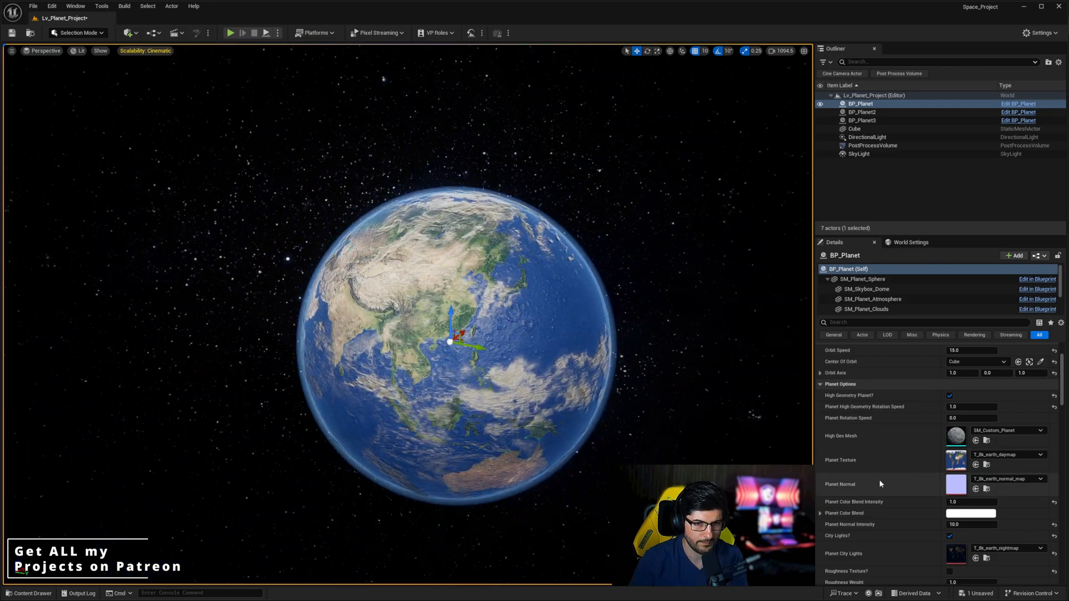
{"action": "left_click", "coordinate": [1007, 455]}
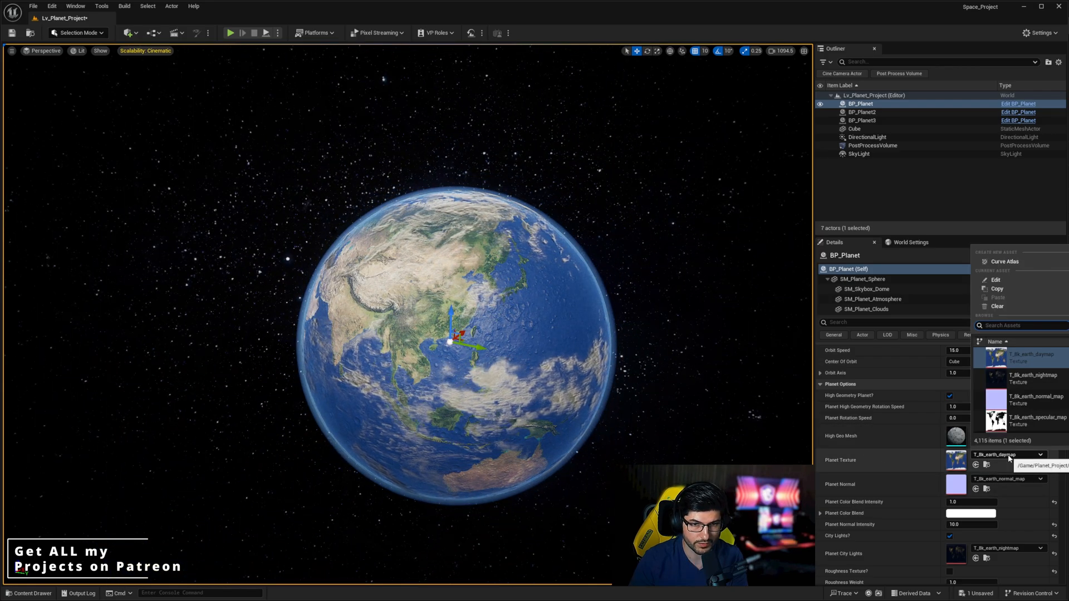
{"action": "scroll", "coordinate": [1027, 422], "scroll_direction": "down", "scroll_amount": 1}
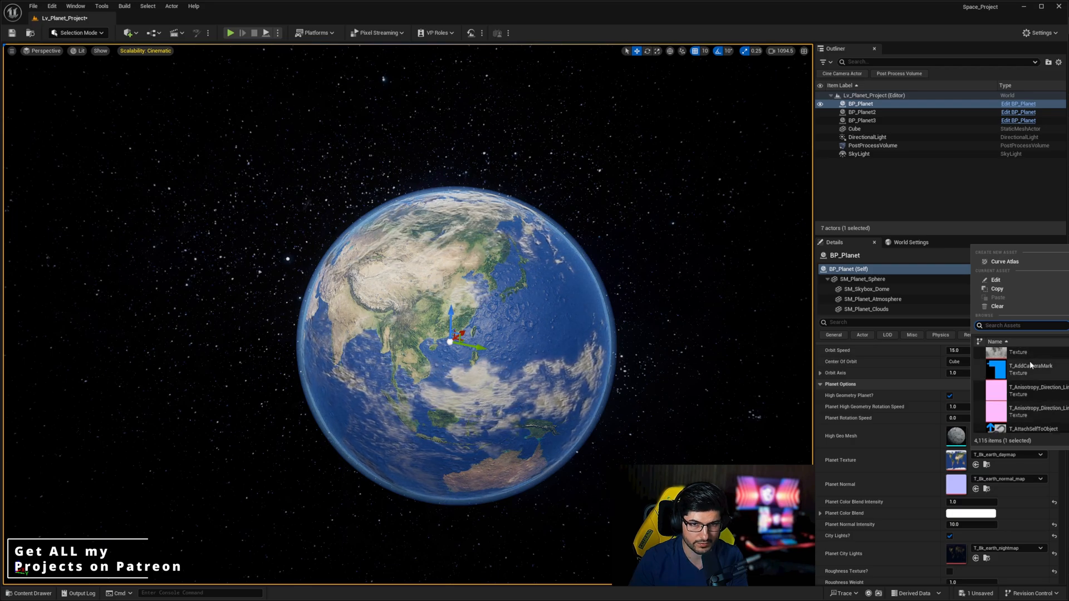
{"action": "scroll", "coordinate": [1023, 390], "scroll_direction": "down", "scroll_amount": 1}
{"action": "left_click", "coordinate": [1020, 375]}
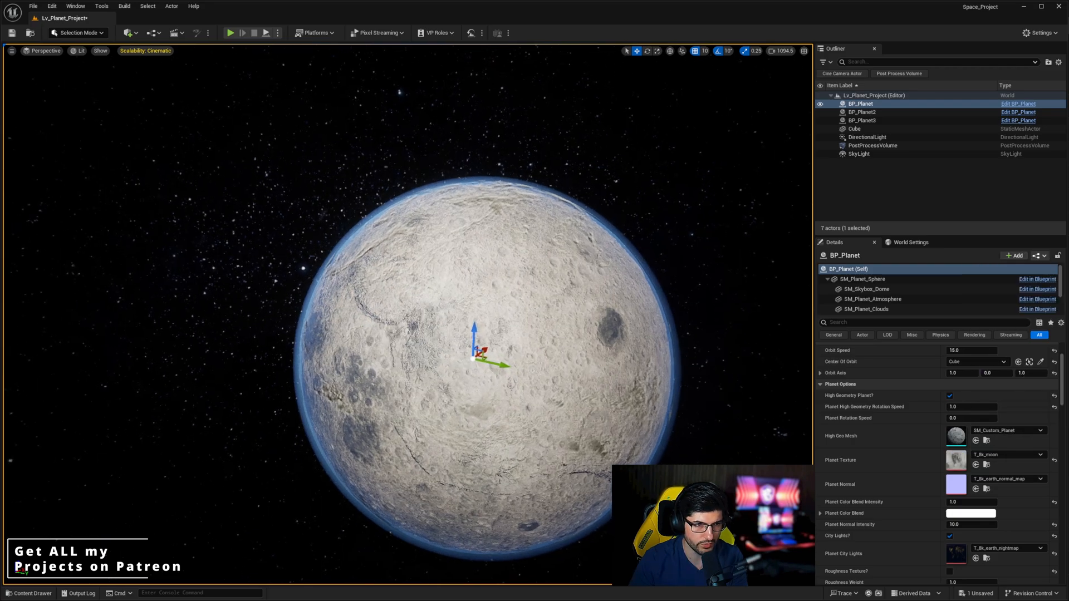
Step: Set the Planet Normal of BP_Planet to the T_8k_moon texture
{"action": "key", "text": "w"}
{"action": "right_click_drag", "start_coordinate": [616, 382], "coordinate": [612, 437]}
{"action": "key", "text": "e"}
{"action": "key", "text": "s"}
{"action": "scroll", "coordinate": [970, 441], "scroll_direction": "down", "scroll_amount": 1}
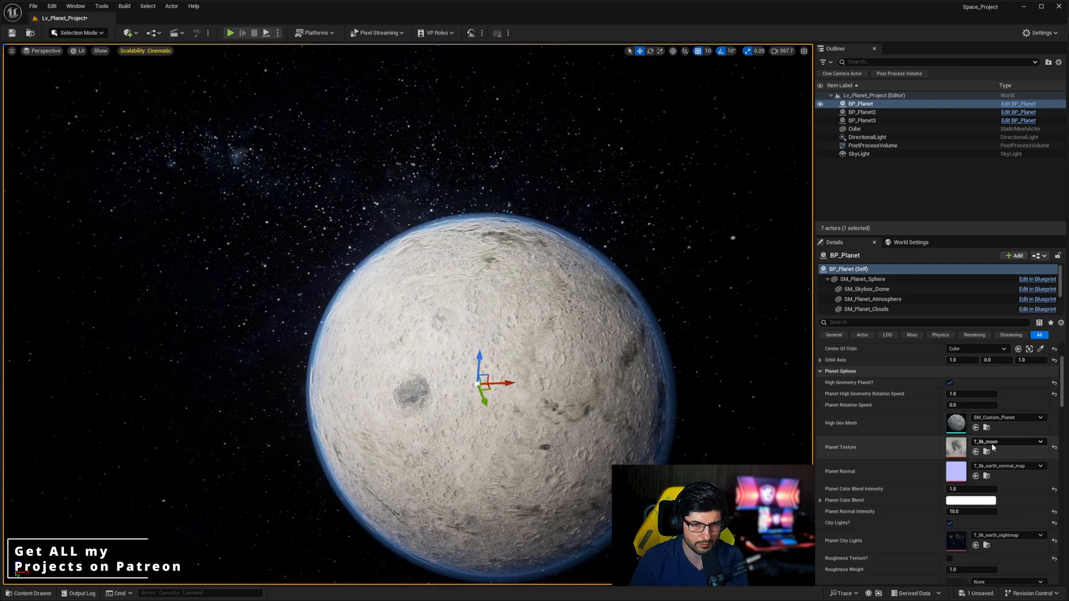
{"action": "left_click", "coordinate": [1002, 467]}
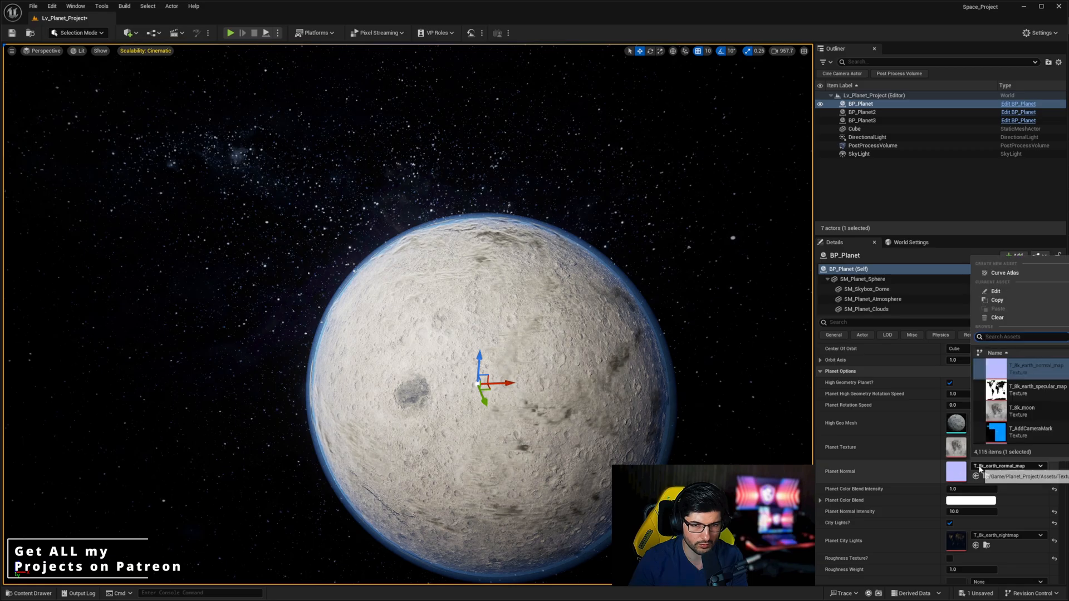
{"action": "left_click", "coordinate": [1021, 411]}
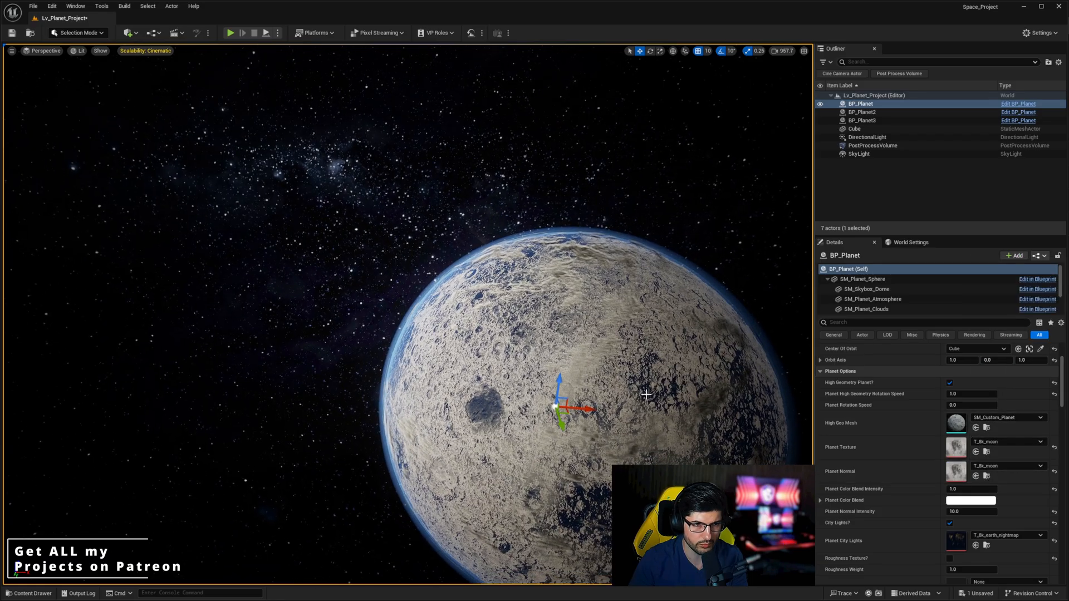
Step: Try a Planet Normal Intensity of 2.0 on the moon-textured planet, and set it to 1.0
{"action": "right_click_drag", "start_coordinate": [501, 311], "coordinate": [434, 298]}
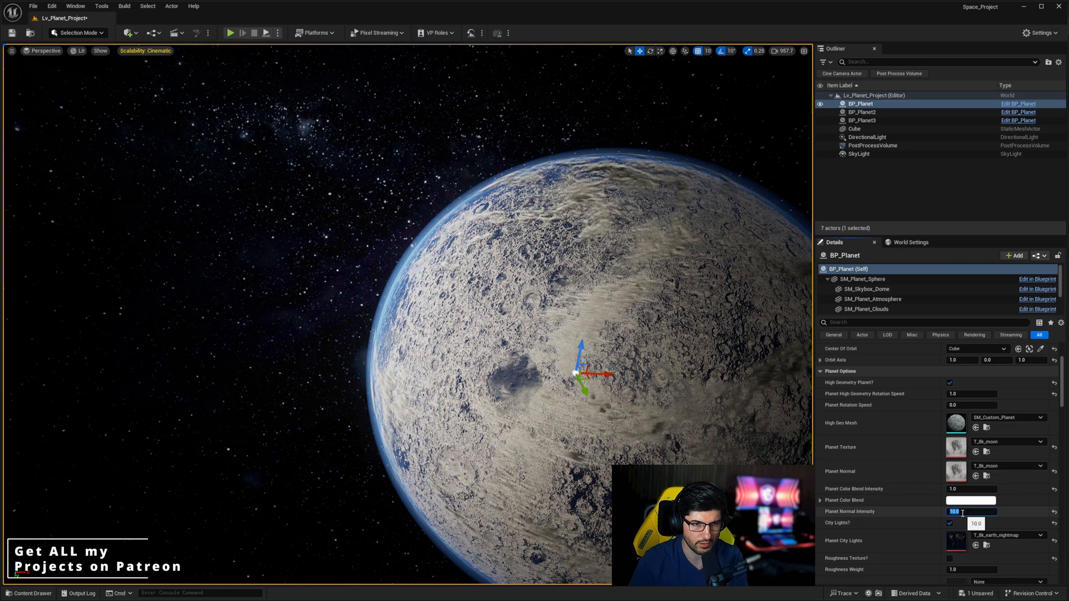
{"action": "type", "text": "1"}
{"action": "key", "text": "Return"}
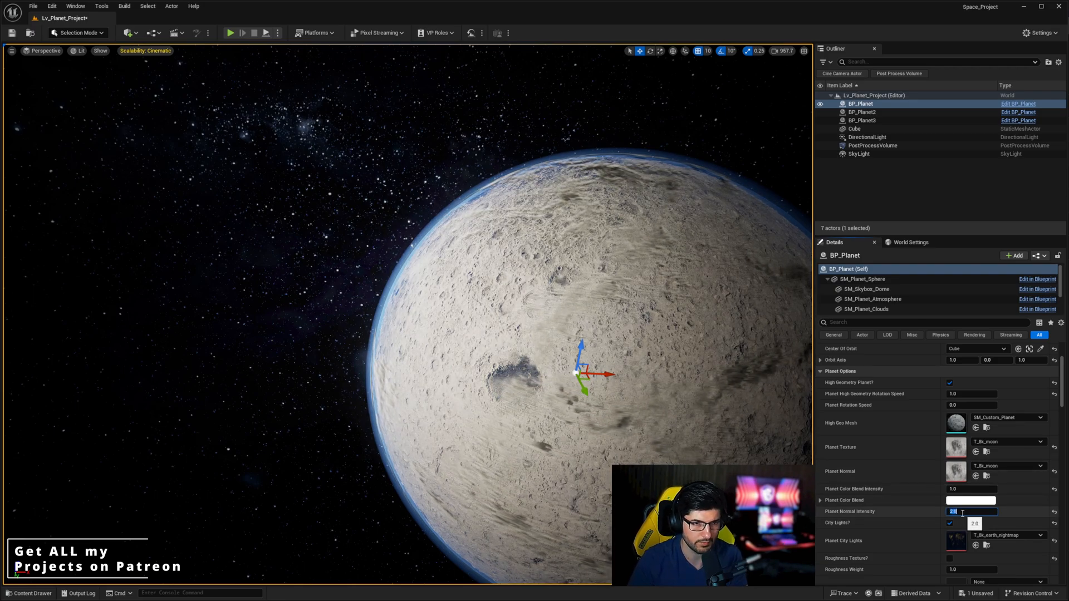
{"action": "type", "text": "1"}
{"action": "key", "text": "Return"}
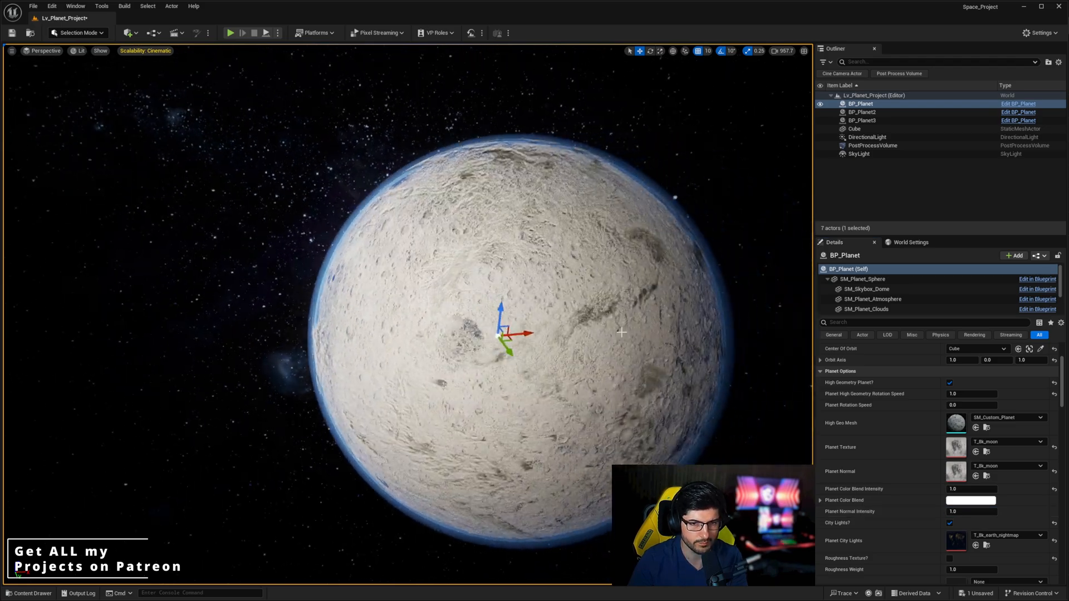
Step: Try a different Planet Color Blend colour on the planet and cancel the change
{"action": "scroll", "coordinate": [852, 487], "scroll_direction": "down", "scroll_amount": 1}
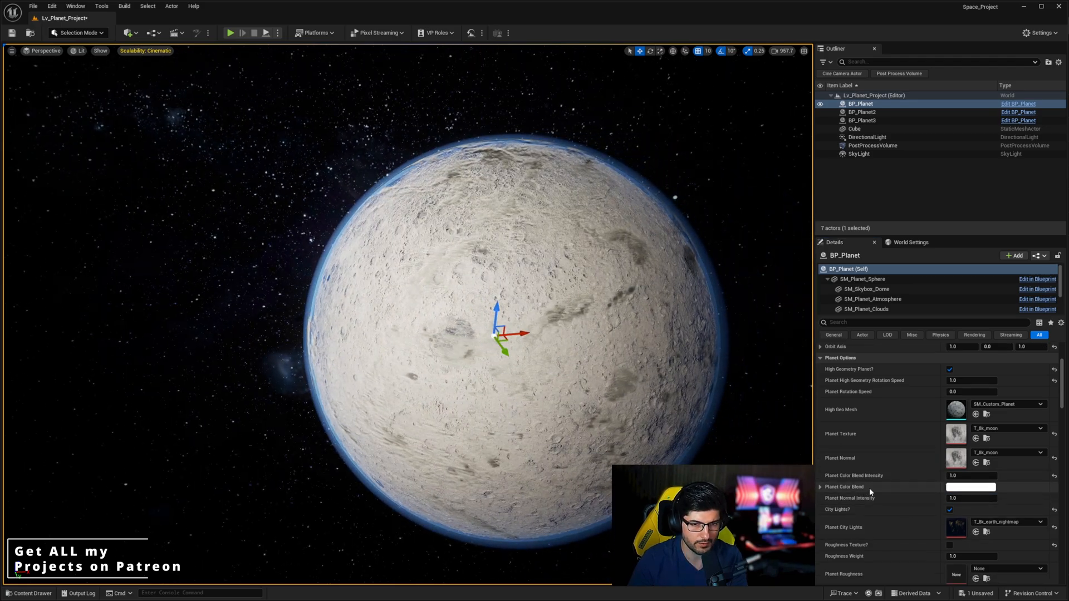
{"action": "left_click", "coordinate": [961, 488]}
{"action": "left_click_drag", "start_coordinate": [995, 469], "coordinate": [1010, 428]}
{"action": "key", "text": "Escape"}
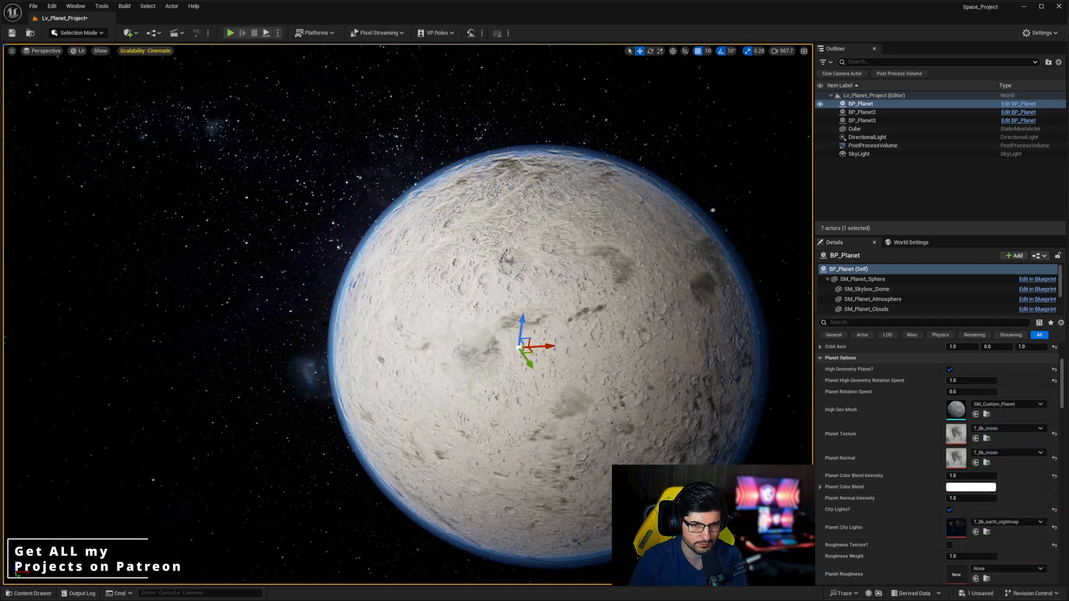
Step: Compare BP_Planet with City Lights off and on, including its dark side, and leave City Lights disabled
{"action": "left_click", "coordinate": [949, 509]}
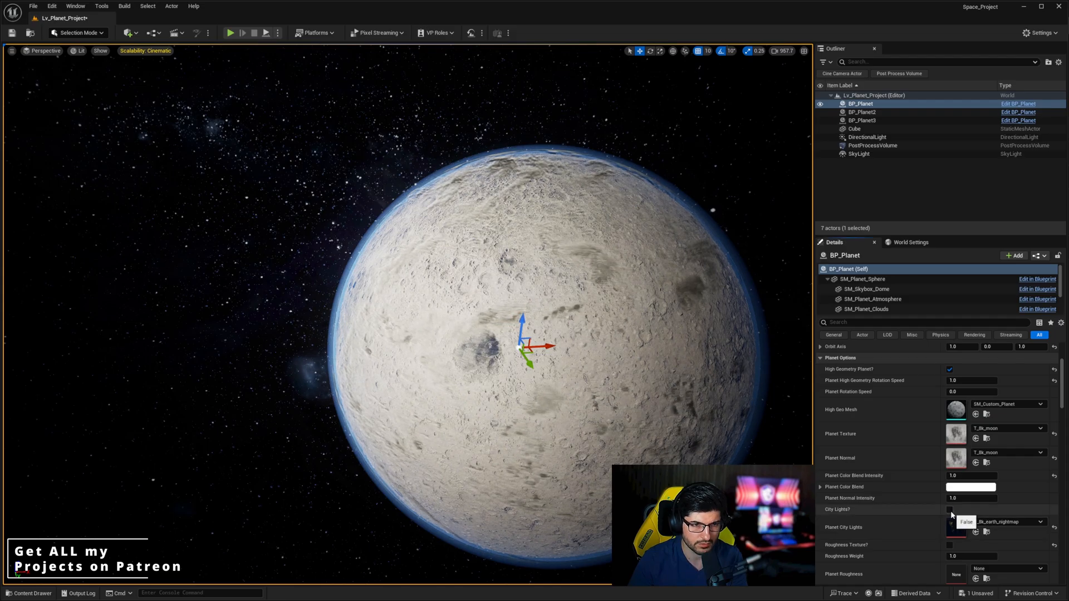
{"action": "left_click", "coordinate": [950, 511]}
{"action": "right_click_drag", "start_coordinate": [696, 356], "coordinate": [500, 349]}
{"action": "key", "text": "d"}
{"action": "scroll", "coordinate": [536, 339], "scroll_direction": "down", "scroll_amount": 1}
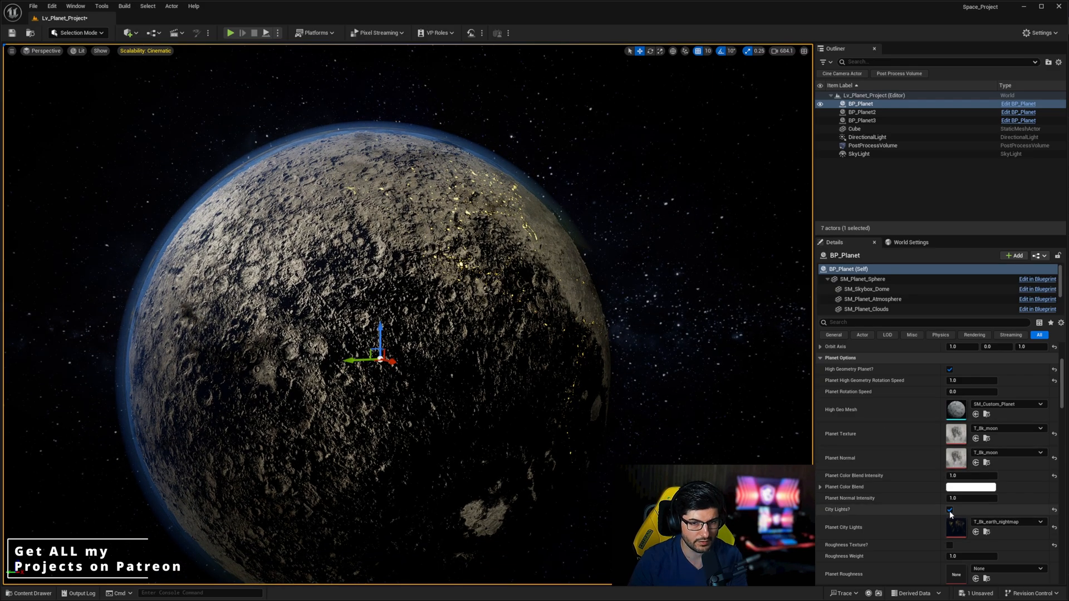
{"action": "right_click_drag", "start_coordinate": [506, 248], "coordinate": [492, 250]}
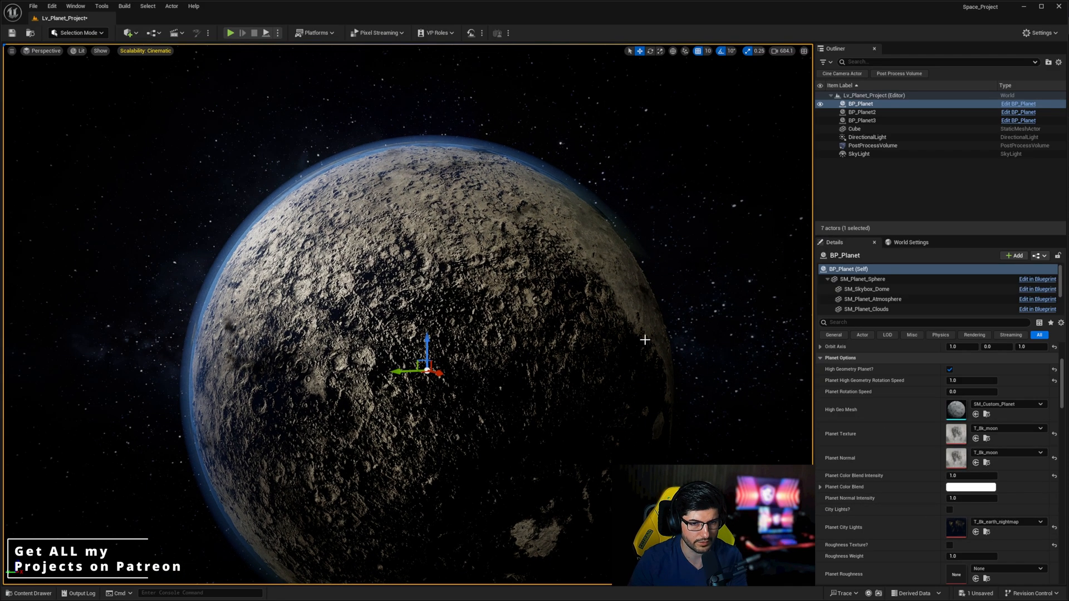
Step: Try the Roughness Texture option on the moon-textured planet, inspect the surface, and turn the option off again
{"action": "scroll", "coordinate": [940, 527], "scroll_direction": "down", "scroll_amount": 2}
{"action": "left_click", "coordinate": [949, 518]}
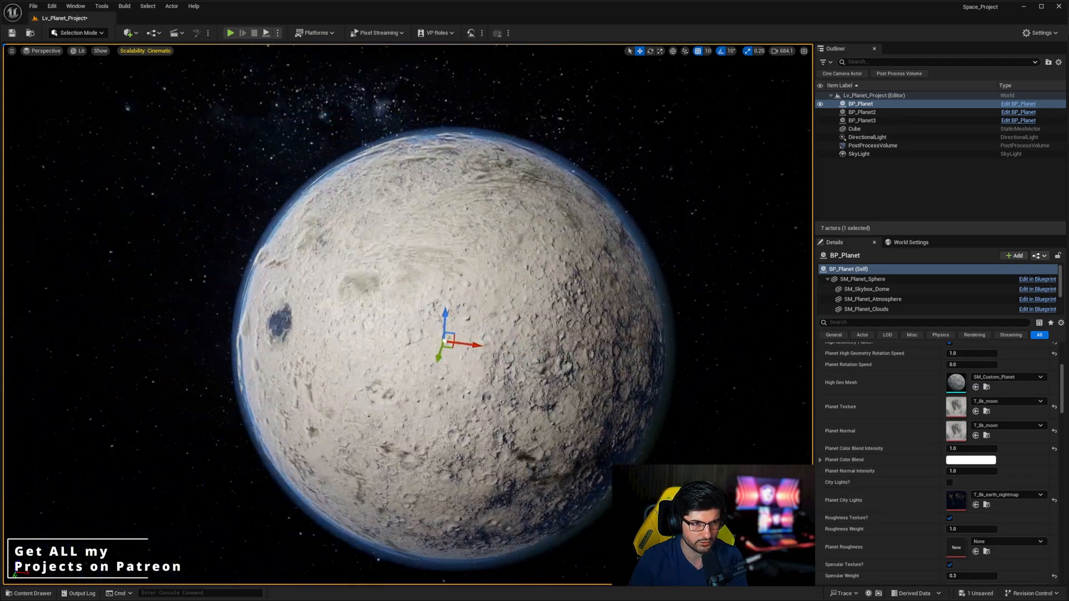
{"action": "key", "text": "w"}
{"action": "key", "text": "a"}
{"action": "right_click_drag", "start_coordinate": [444, 311], "coordinate": [495, 281]}
{"action": "key", "text": "s"}
{"action": "key", "text": "d"}
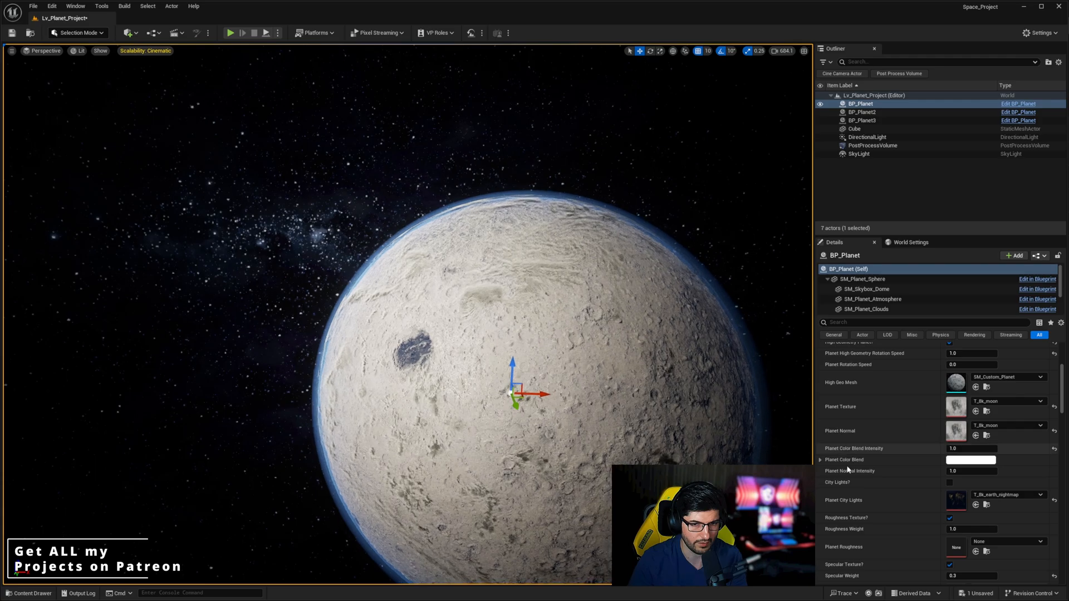
{"action": "scroll", "coordinate": [941, 548], "scroll_direction": "down", "scroll_amount": 1}
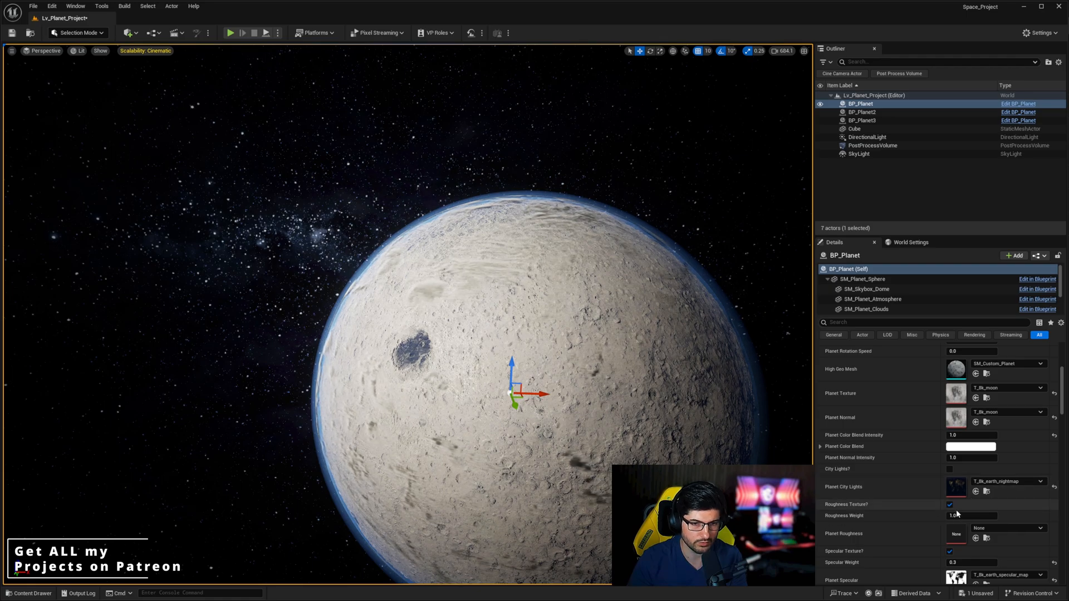
{"action": "key", "text": "q"}
{"action": "mouse_move", "coordinate": [680, 396]}
{"action": "right_mouse_down"}
{"action": "mouse_move", "coordinate": [668, 373]}
{"action": "mouse_move", "coordinate": [680, 415]}
{"action": "right_mouse_up"}
{"action": "key", "text": "e"}
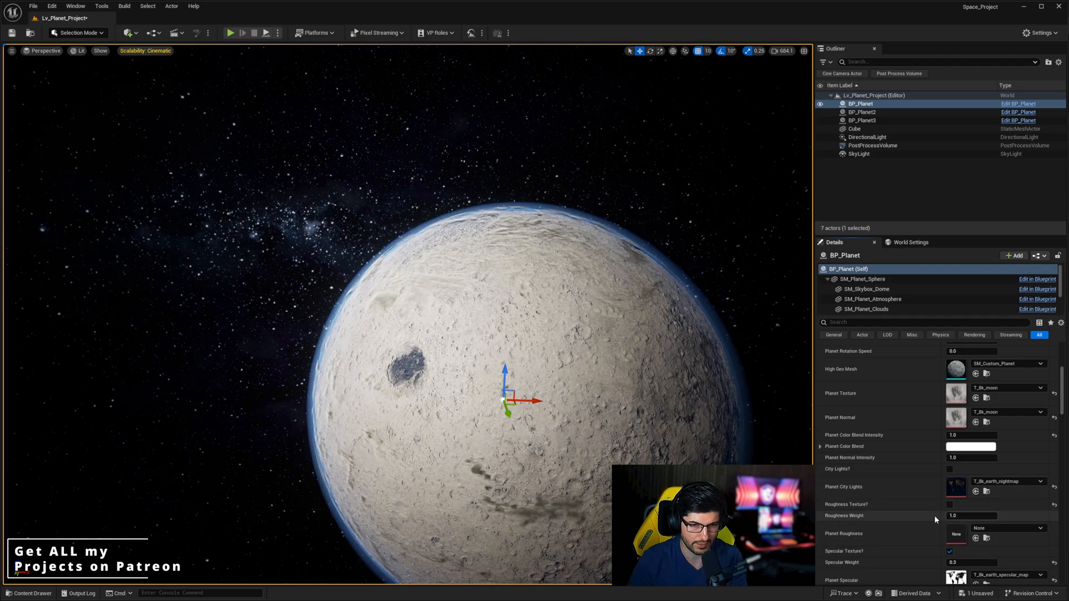
Step: Try toggling the Specular Texture option, leave it enabled, and set the Specular Weight to 1.0
{"action": "scroll", "coordinate": [902, 523], "scroll_direction": "down", "scroll_amount": 4}
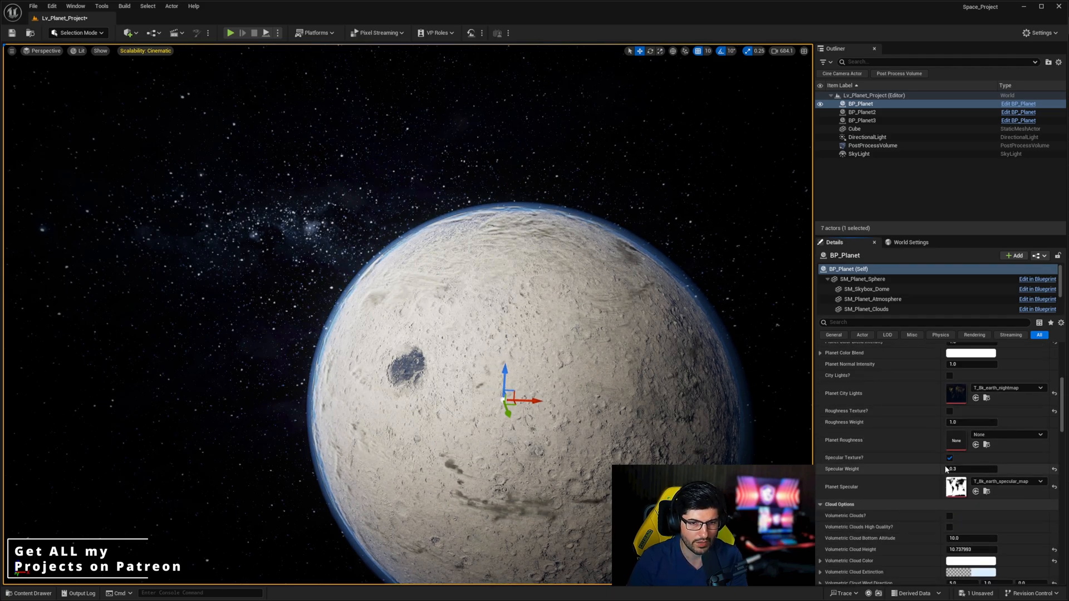
{"action": "left_click", "coordinate": [949, 458]}
{"action": "left_click", "coordinate": [954, 469]}
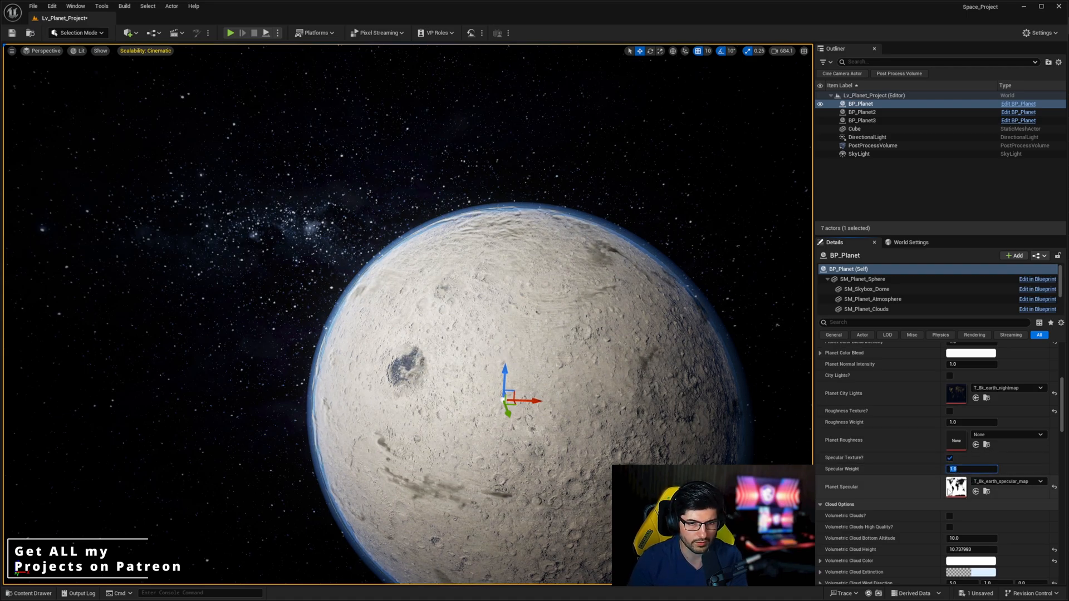
{"action": "key", "text": "d"}
{"action": "right_click_drag", "start_coordinate": [640, 360], "coordinate": [523, 345]}
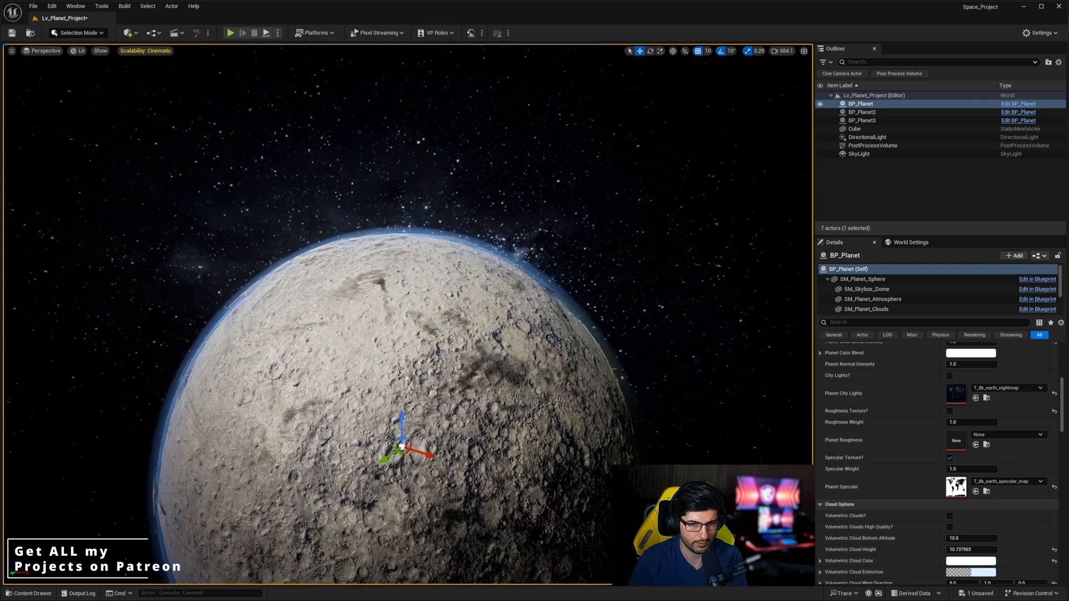
Step: Set the Planet Texture of BP_Planet to T_8k_earth_daymap
{"action": "scroll", "coordinate": [863, 451], "scroll_direction": "up", "scroll_amount": 4}
{"action": "scroll", "coordinate": [928, 406], "scroll_direction": "up", "scroll_amount": 3}
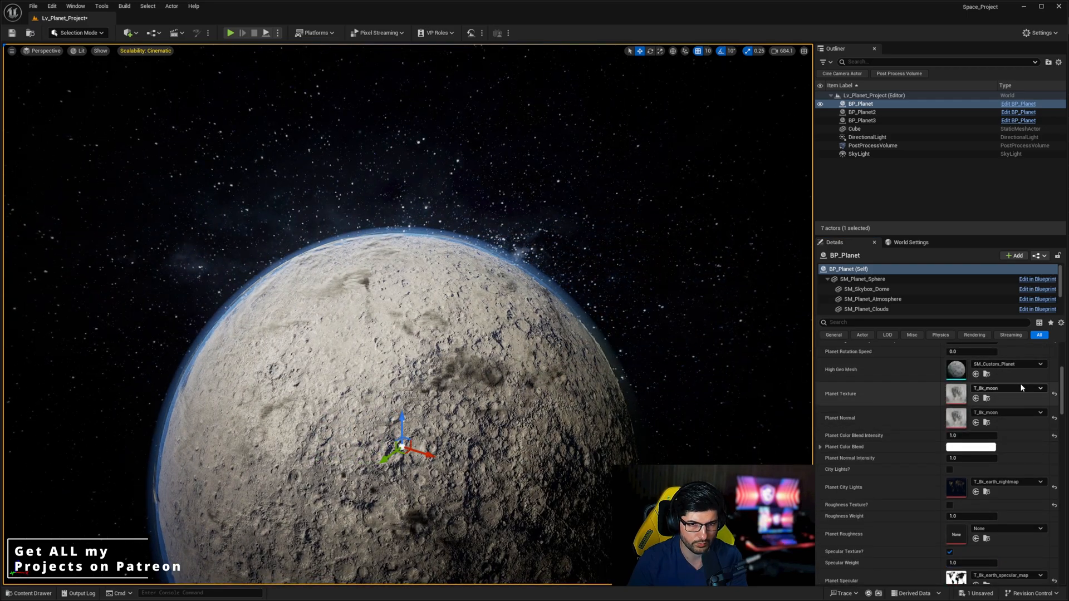
{"action": "left_click", "coordinate": [1018, 386]}
{"action": "type", "text": "eart"}
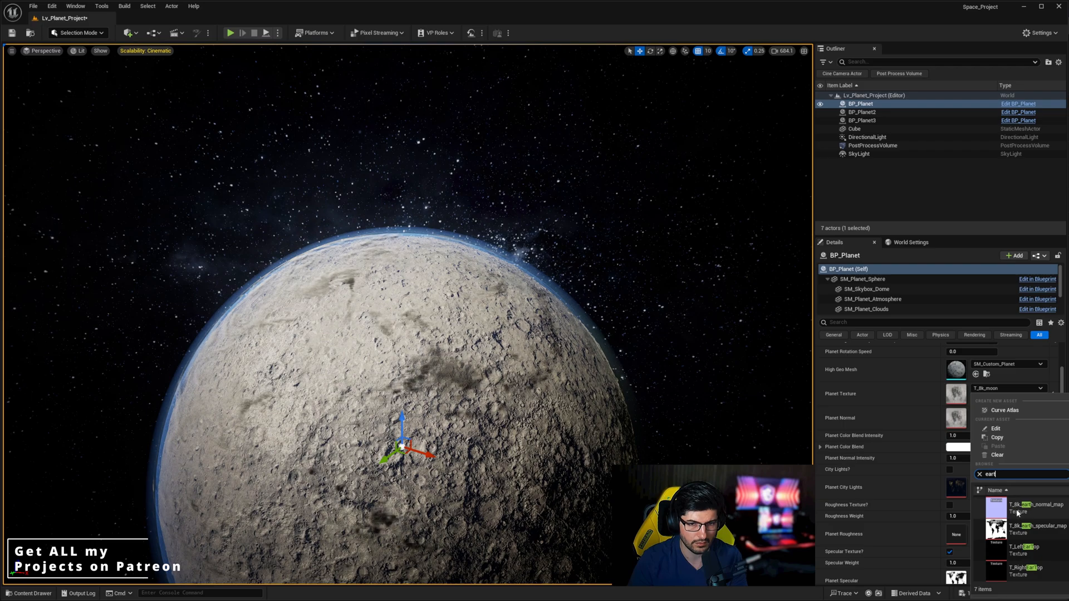
{"action": "scroll", "coordinate": [1024, 523], "scroll_direction": "up", "scroll_amount": 3}
{"action": "left_click", "coordinate": [1026, 524]}
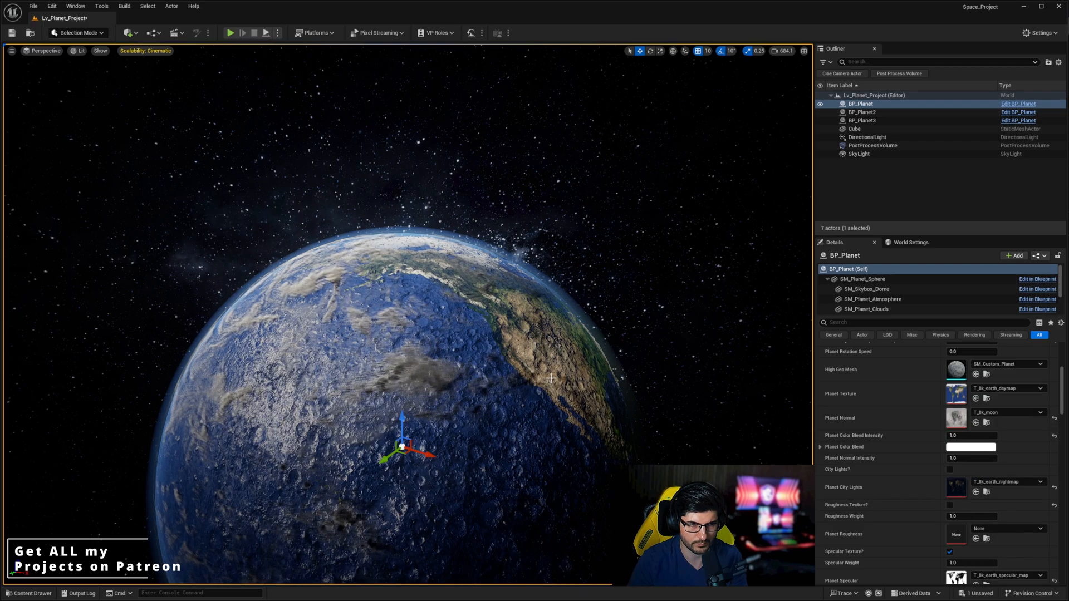
Step: Disable High Geometry Planet and set the Planet Normal to T_8k_earth_normal_map
{"action": "scroll", "coordinate": [971, 390], "scroll_direction": "up", "scroll_amount": 2}
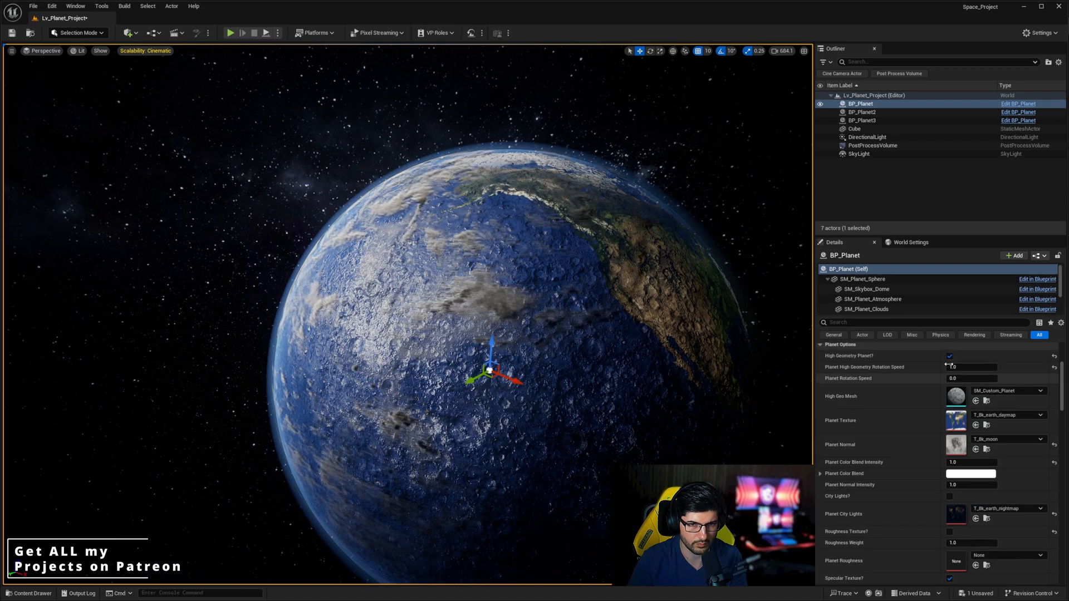
{"action": "left_click", "coordinate": [949, 356]}
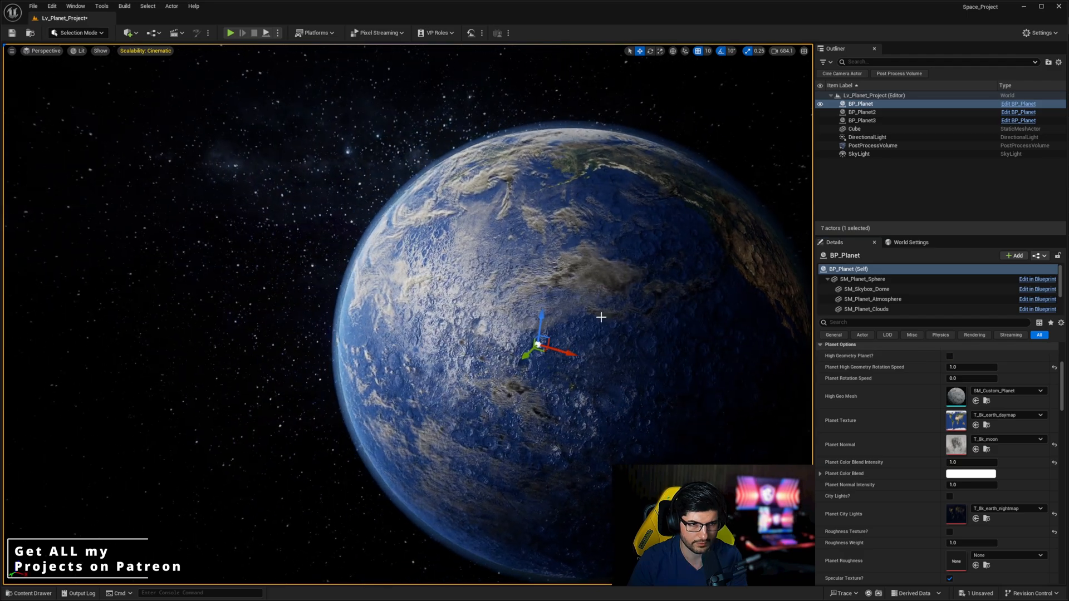
{"action": "left_click", "coordinate": [989, 440]}
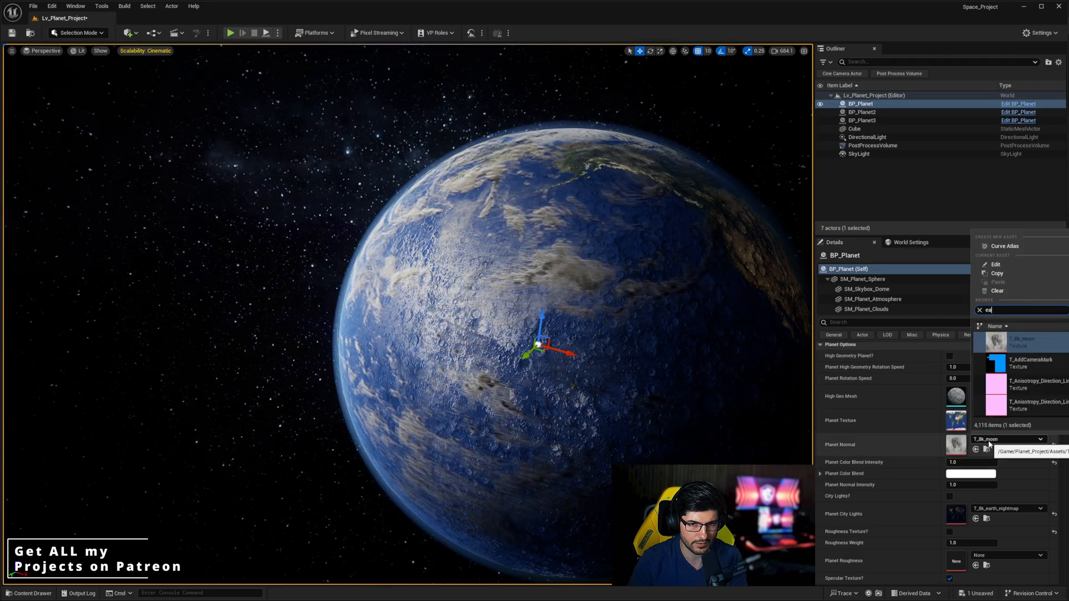
{"action": "type", "text": "earth"}
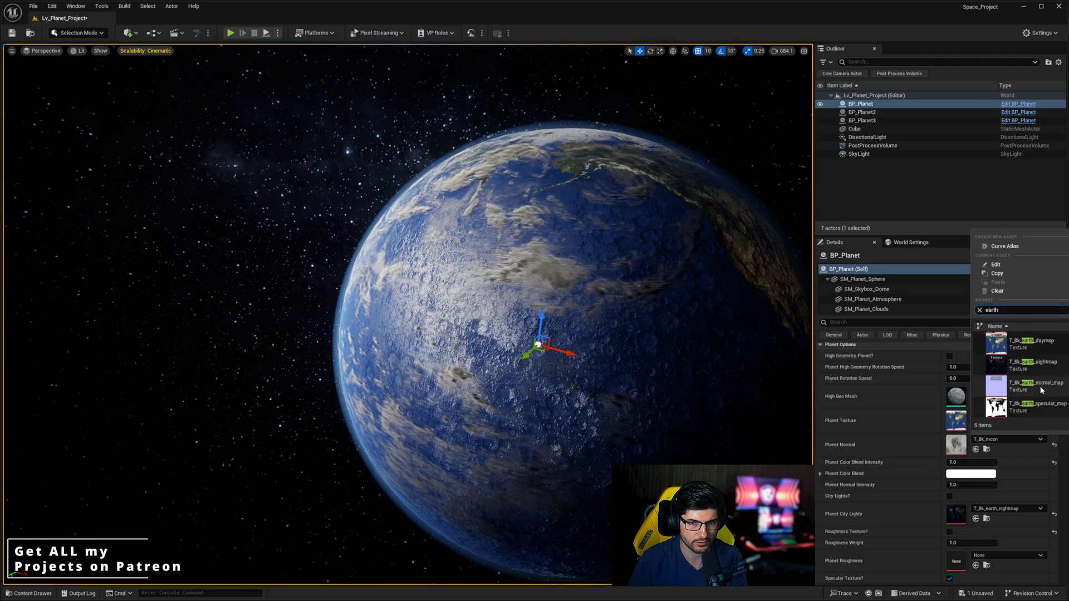
{"action": "left_click", "coordinate": [1035, 403]}
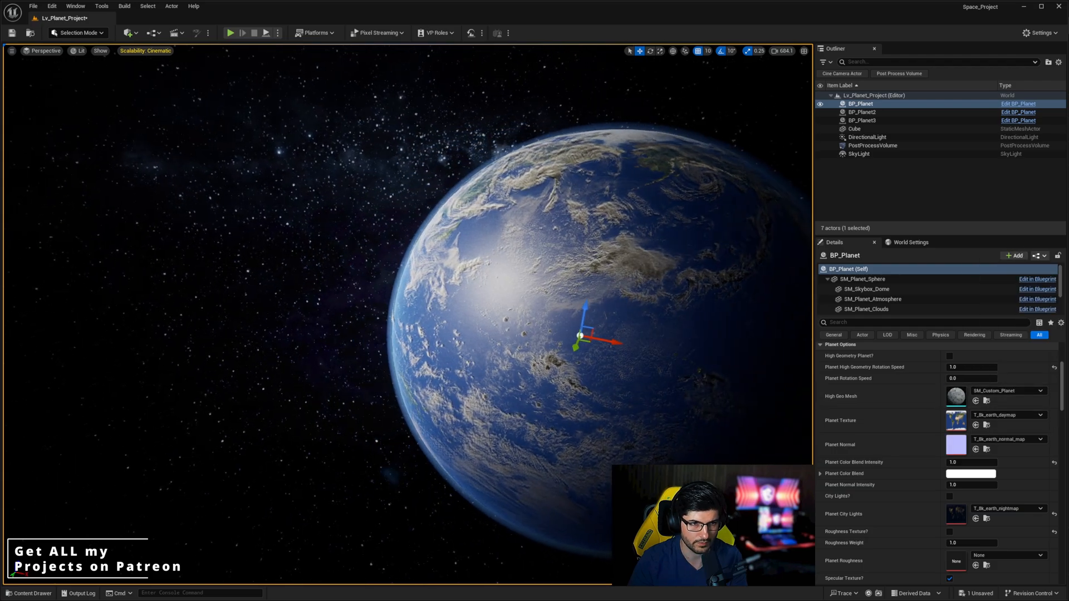
Step: Try a different Specular Weight on the Earth-textured planet, set it back to 1.0, and inspect the sun reflection on the oceans
{"action": "scroll", "coordinate": [987, 481], "scroll_direction": "down", "scroll_amount": 5}
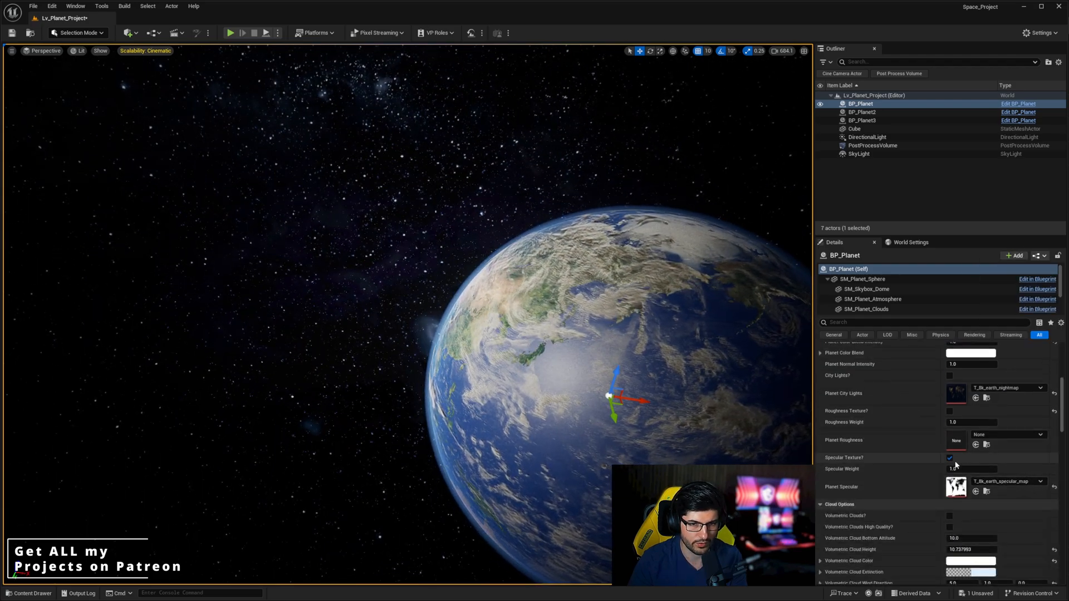
{"action": "left_click_drag", "start_coordinate": [963, 468], "coordinate": [993, 468]}
{"action": "left_click", "coordinate": [964, 468]}
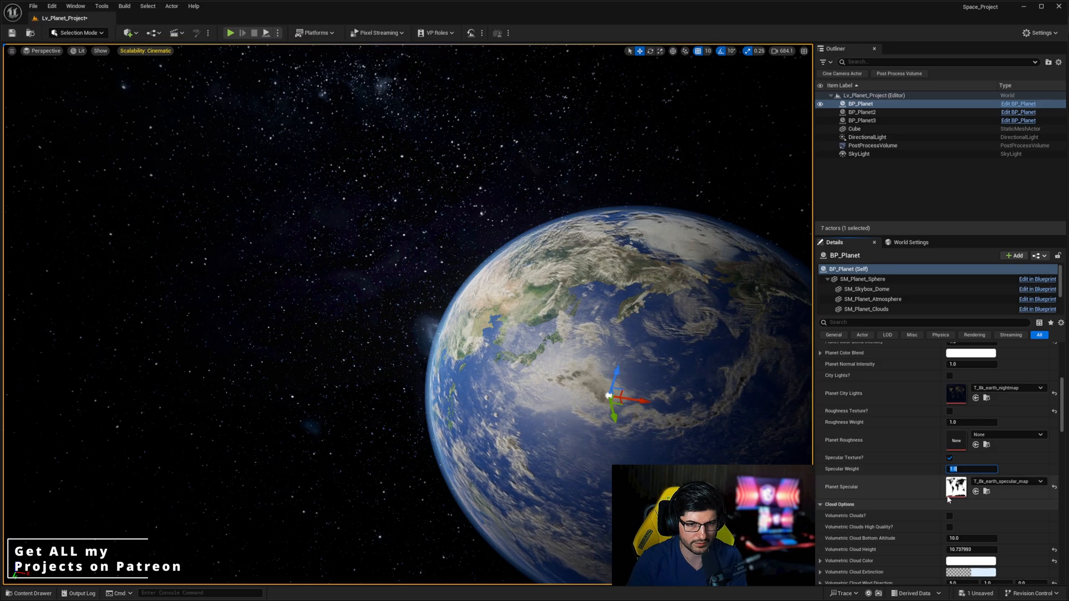
{"action": "right_click_drag", "start_coordinate": [740, 423], "coordinate": [763, 383]}
{"action": "right_click_drag", "start_coordinate": [540, 364], "coordinate": [584, 324]}
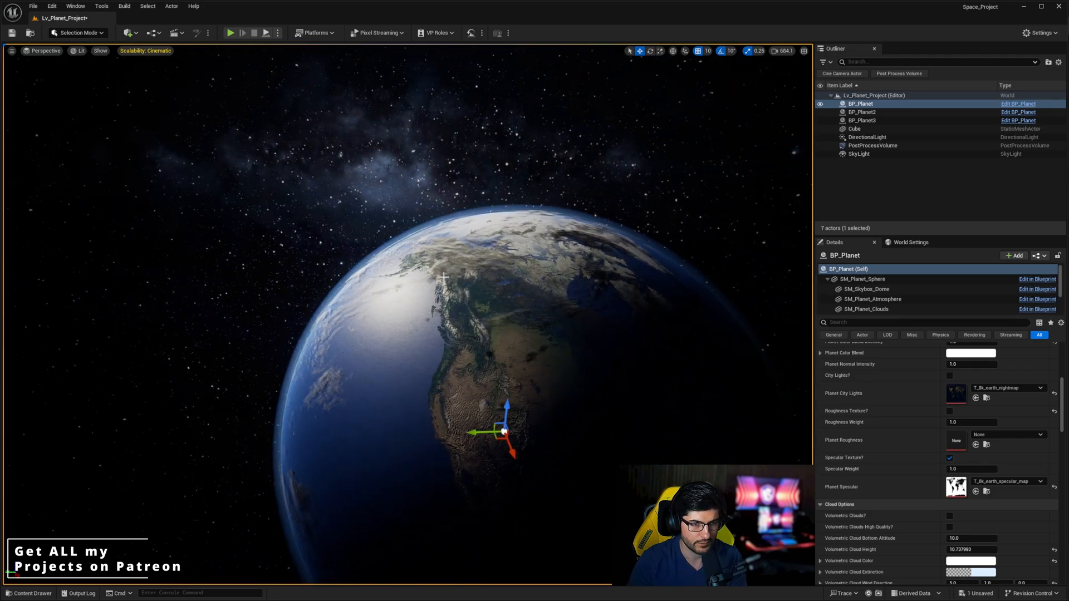
{"action": "right_click_drag", "start_coordinate": [472, 295], "coordinate": [501, 289]}
Step: Turn off Simple Clouds, enable Volumetric Clouds for BP_Planet, and inspect the clouds around the planet
{"action": "scroll", "coordinate": [907, 448], "scroll_direction": "down", "scroll_amount": 3}
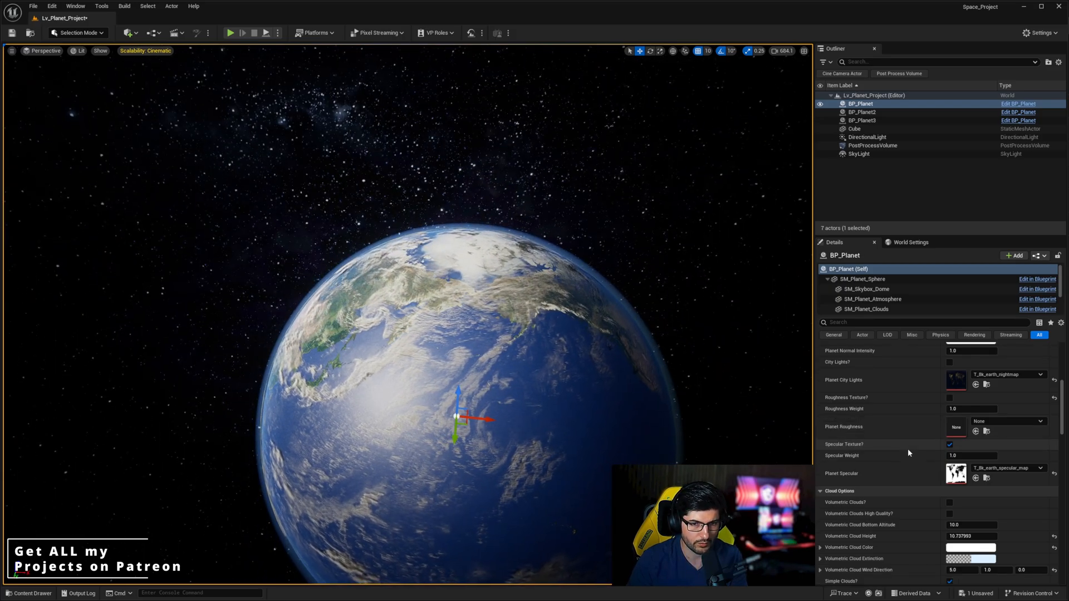
{"action": "right_click_drag", "start_coordinate": [623, 414], "coordinate": [640, 403]}
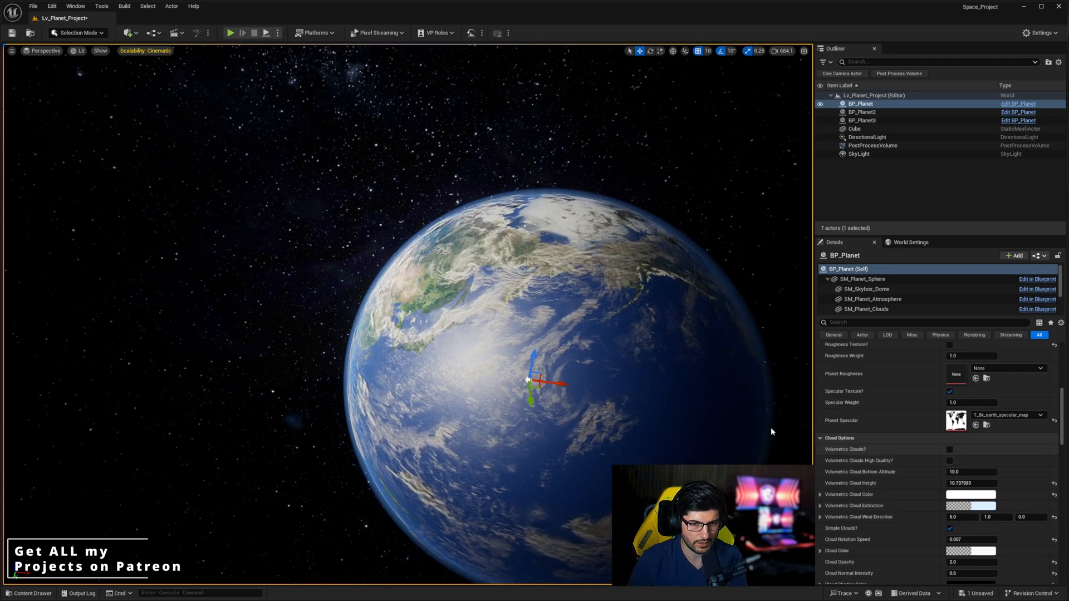
{"action": "scroll", "coordinate": [819, 473], "scroll_direction": "down", "scroll_amount": 1}
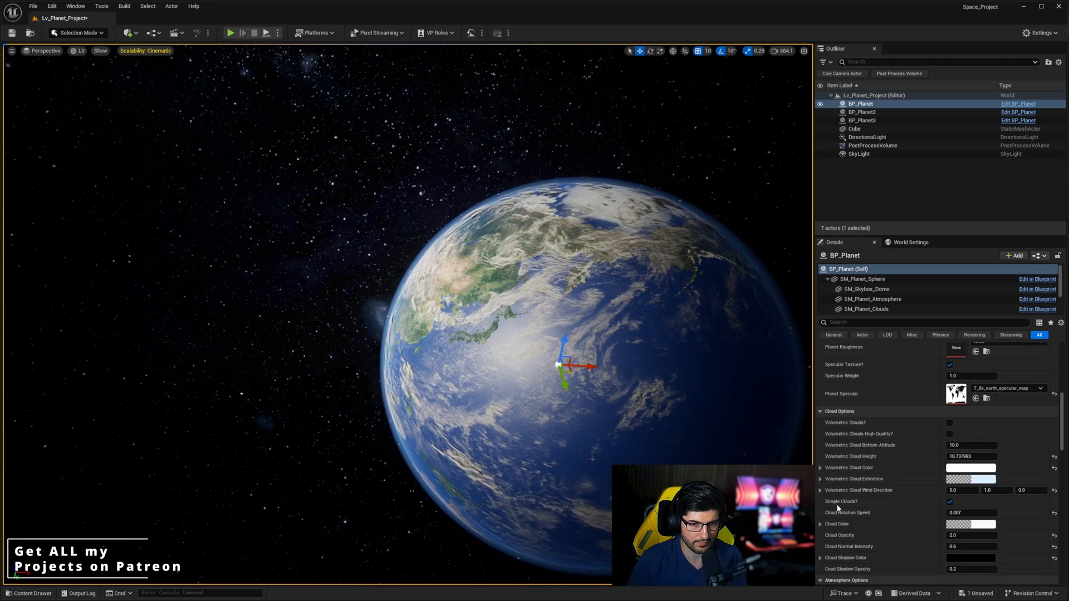
{"action": "left_click", "coordinate": [950, 503]}
{"action": "mouse_move", "coordinate": [636, 250]}
{"action": "right_mouse_down"}
{"action": "mouse_move", "coordinate": [690, 284]}
{"action": "mouse_move", "coordinate": [651, 245]}
{"action": "right_mouse_up"}
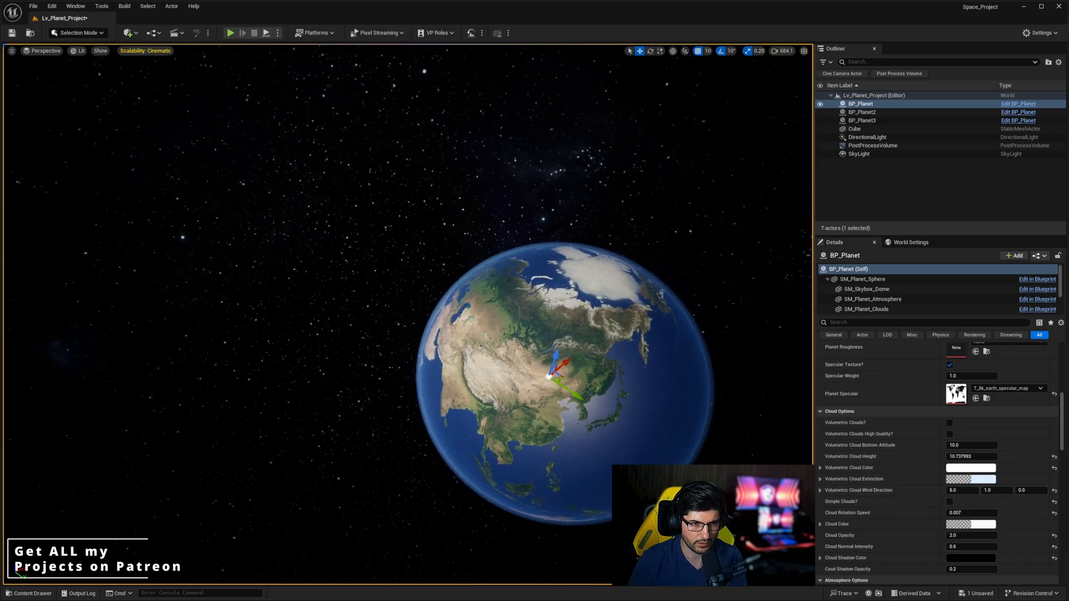
{"action": "left_click", "coordinate": [948, 422]}
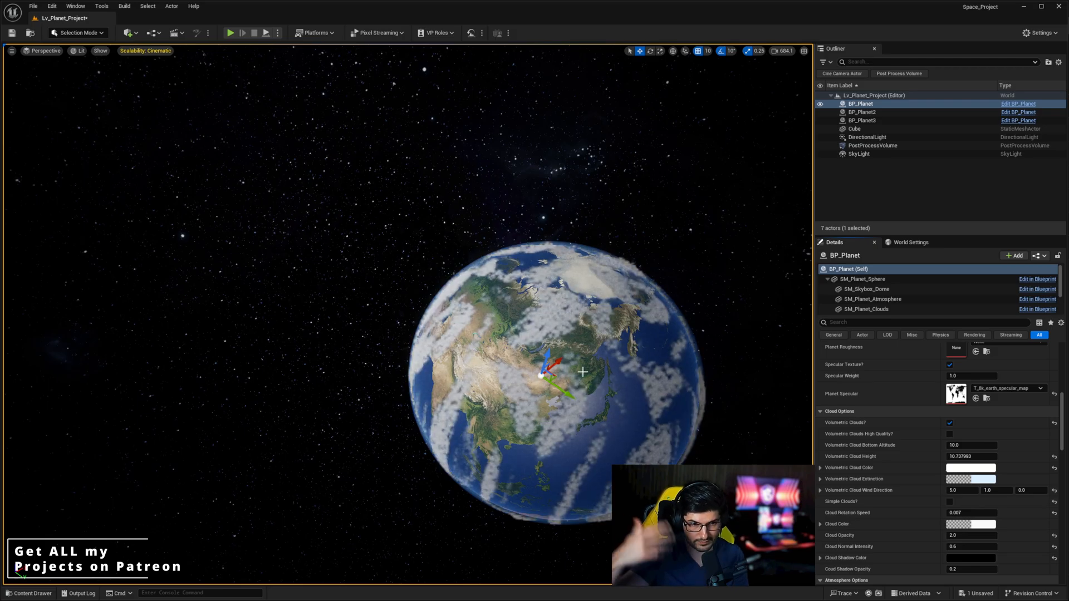
{"action": "right_click_drag", "start_coordinate": [551, 300], "coordinate": [519, 260]}
{"action": "key", "text": "w"}
{"action": "right_click_drag", "start_coordinate": [551, 300], "coordinate": [563, 311]}
{"action": "key", "text": "s"}
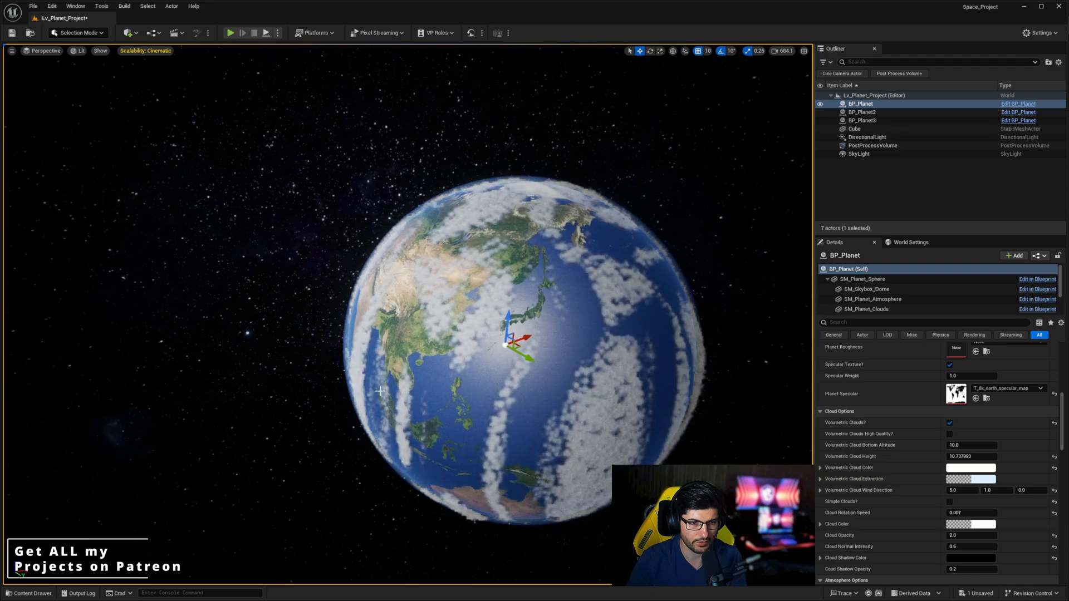
{"action": "right_click_drag", "start_coordinate": [474, 402], "coordinate": [463, 391]}
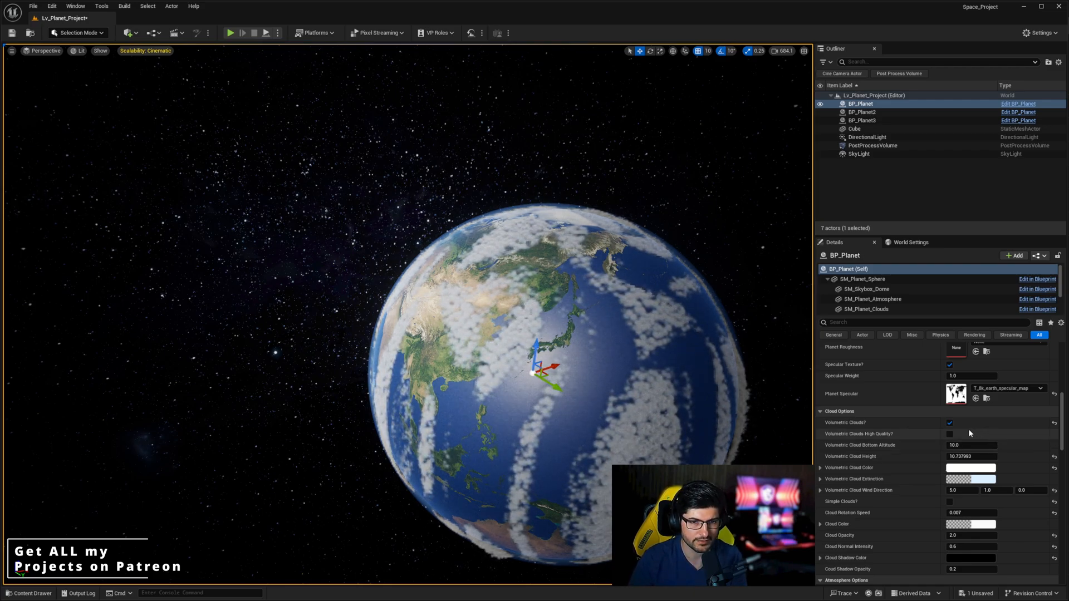
Step: Try Volumetric Clouds High Quality, examine the clouds up close, and turn the option off again
{"action": "left_click", "coordinate": [949, 434]}
{"action": "right_click_drag", "start_coordinate": [489, 338], "coordinate": [437, 317]}
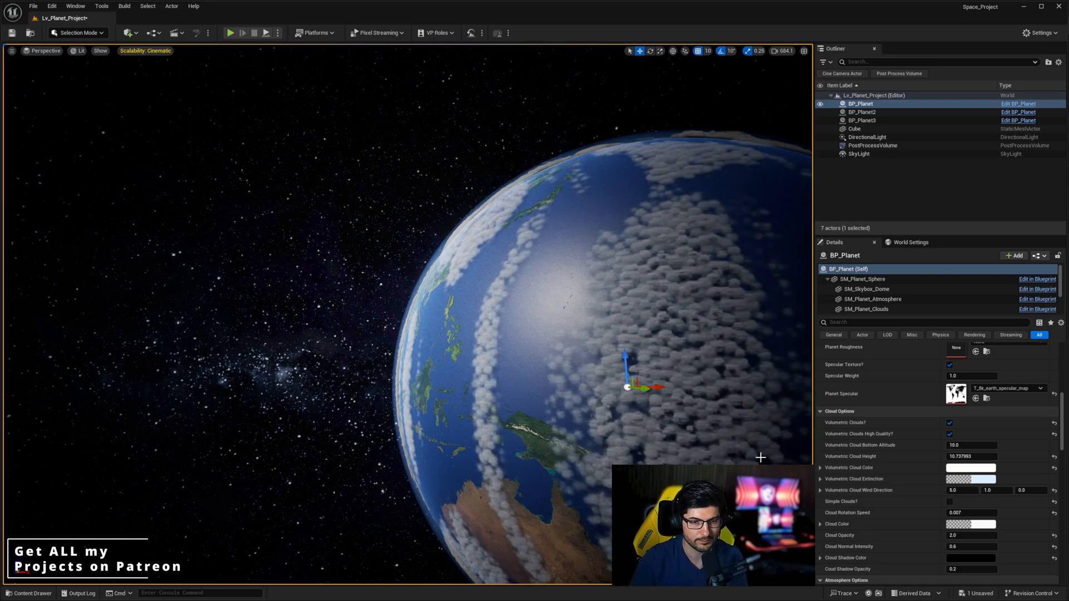
{"action": "right_click_drag", "start_coordinate": [789, 390], "coordinate": [816, 405]}
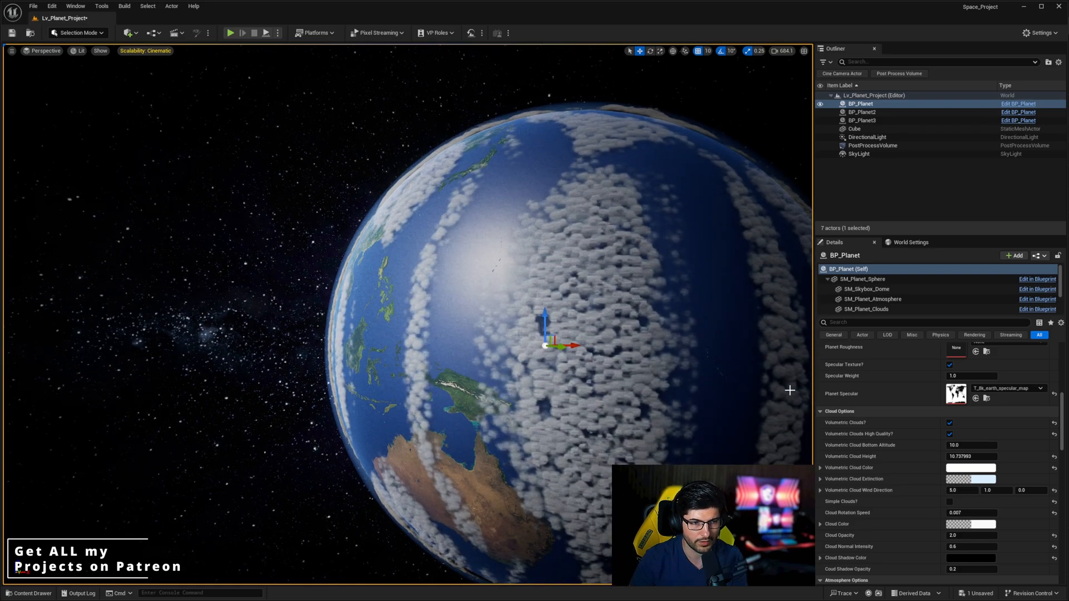
{"action": "left_click", "coordinate": [949, 434]}
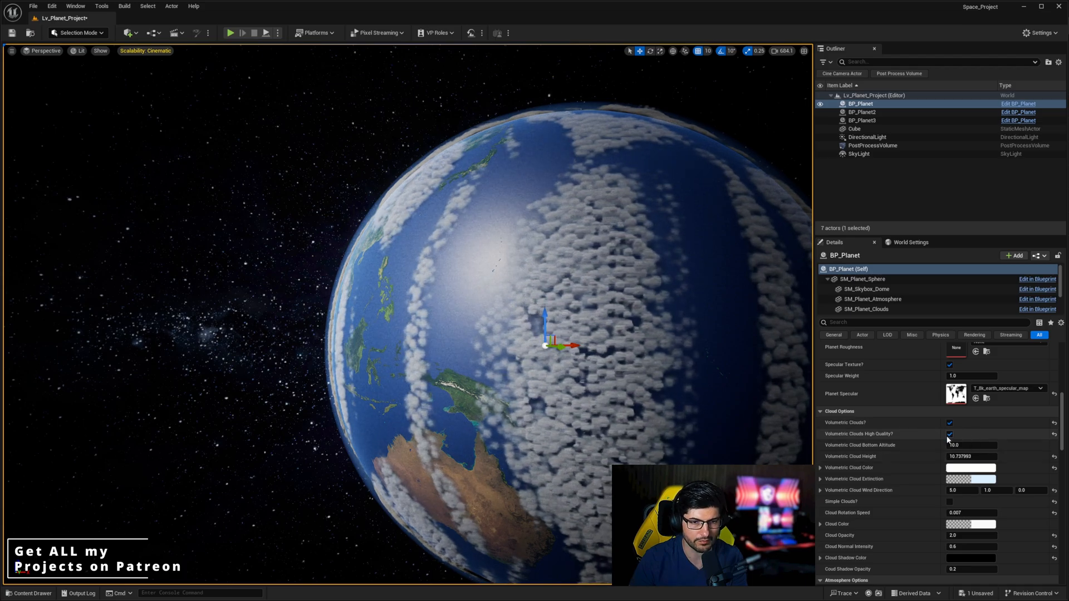
{"action": "left_click", "coordinate": [949, 435]}
{"action": "key", "text": "s"}
{"action": "mouse_move", "coordinate": [703, 376]}
{"action": "right_mouse_down"}
{"action": "mouse_move", "coordinate": [715, 383]}
{"action": "mouse_move", "coordinate": [706, 401]}
{"action": "mouse_move", "coordinate": [692, 379]}
{"action": "right_mouse_up"}
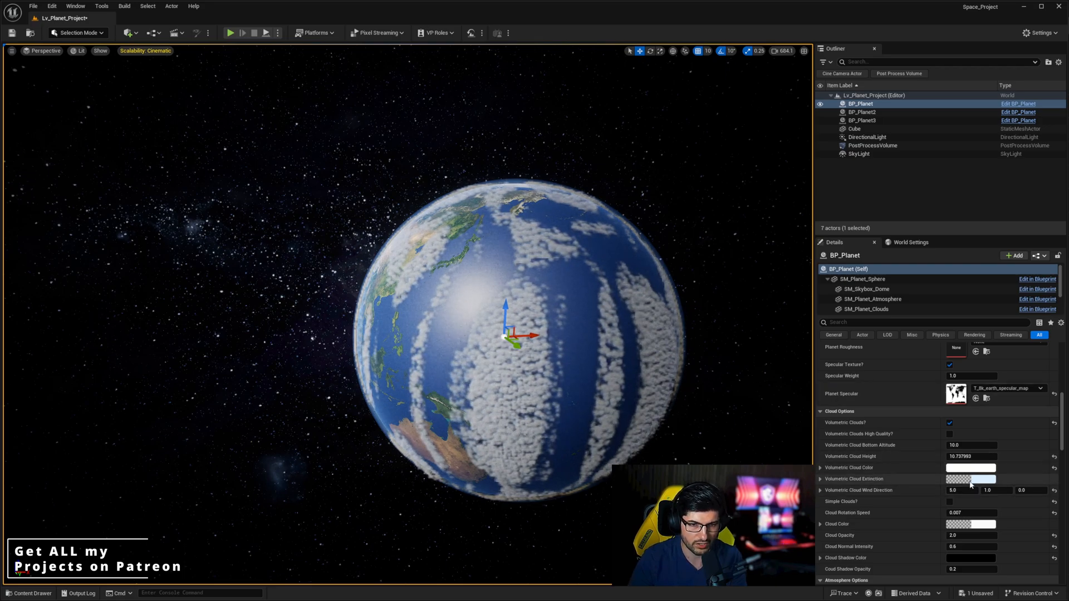
Step: Try a cyan Volumetric Cloud Color on the planet and cancel the change
{"action": "scroll", "coordinate": [960, 484], "scroll_direction": "down", "scroll_amount": 2}
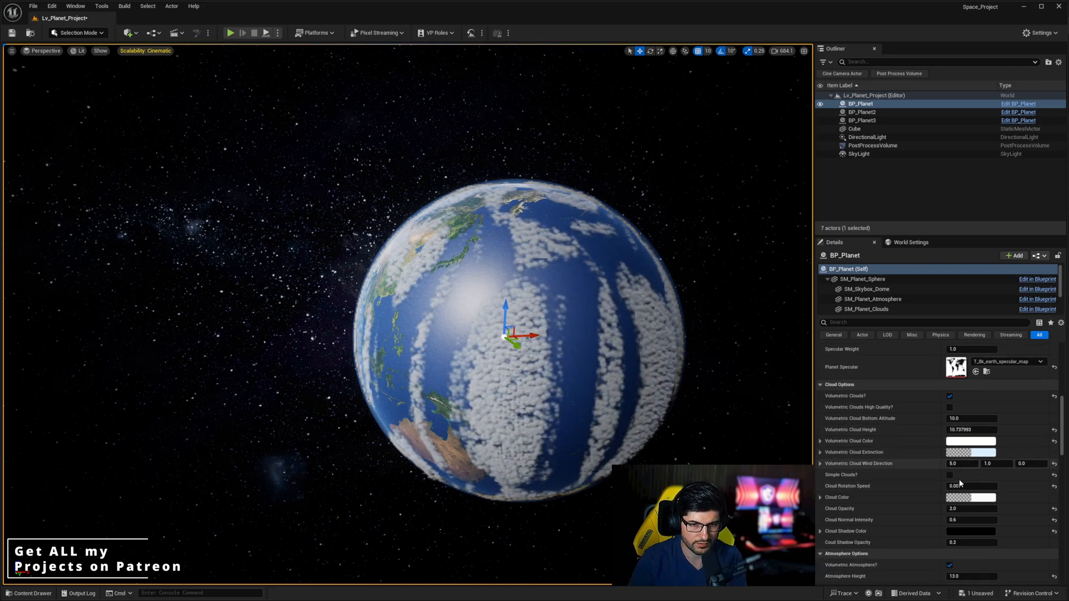
{"action": "left_click", "coordinate": [969, 440]}
{"action": "mouse_move", "coordinate": [997, 451]}
{"action": "left_mouse_down"}
{"action": "mouse_move", "coordinate": [1055, 445]}
{"action": "mouse_move", "coordinate": [1028, 490]}
{"action": "mouse_move", "coordinate": [985, 453]}
{"action": "left_mouse_up"}
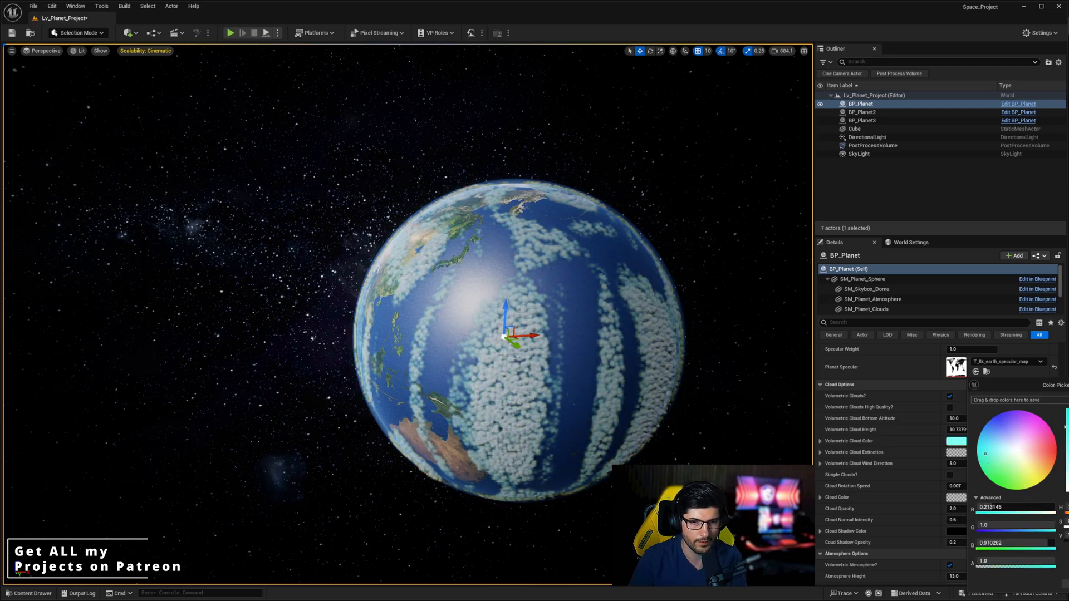
{"action": "key", "text": "Escape"}
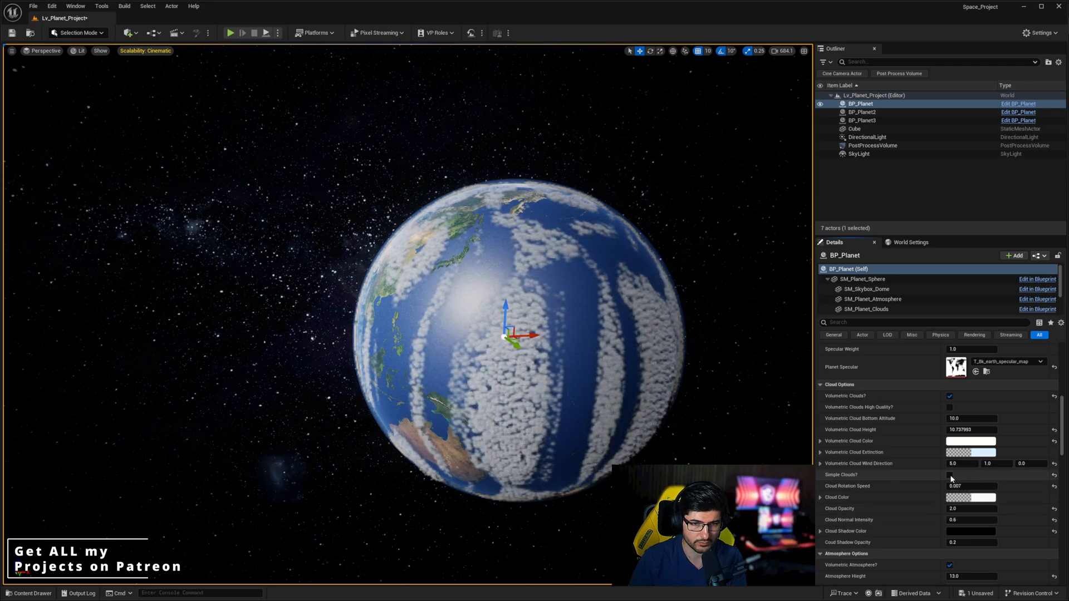
Step: Enable Simple Clouds for BP_Planet, set Cloud Rotation Speed to 0.001, and view the planet from another angle
{"action": "left_click", "coordinate": [949, 475]}
{"action": "left_click", "coordinate": [978, 488]}
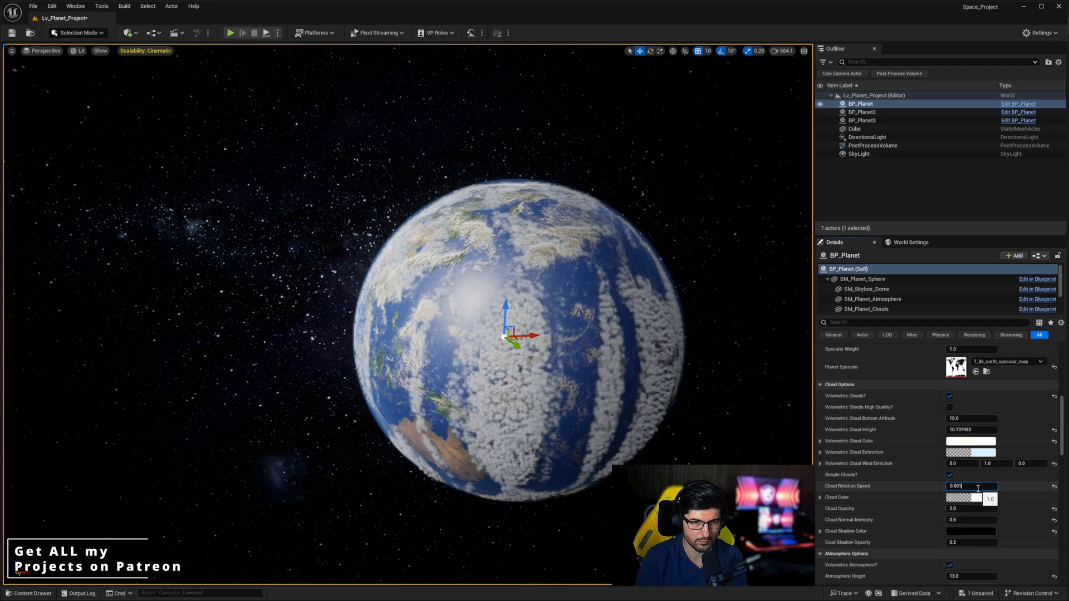
{"action": "key", "text": "w"}
{"action": "right_click_drag", "start_coordinate": [632, 386], "coordinate": [651, 362]}
{"action": "key", "text": "a"}
Step: Try a different Cloud Color for the planet's simple clouds and cancel the change
{"action": "left_click", "coordinate": [981, 498]}
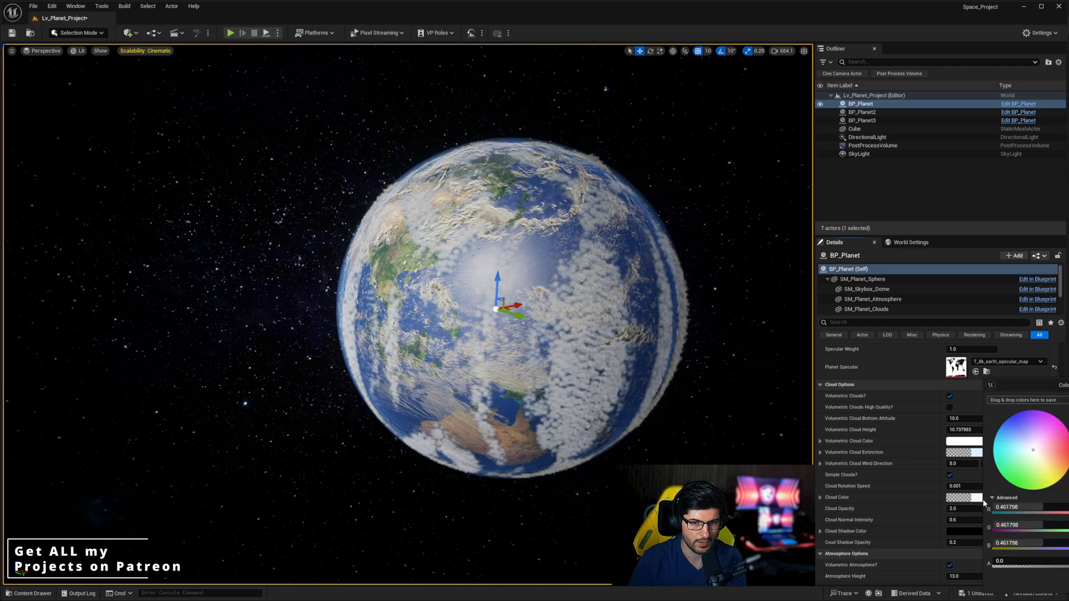
{"action": "left_click_drag", "start_coordinate": [1017, 479], "coordinate": [1028, 455]}
{"action": "key", "text": "Escape"}
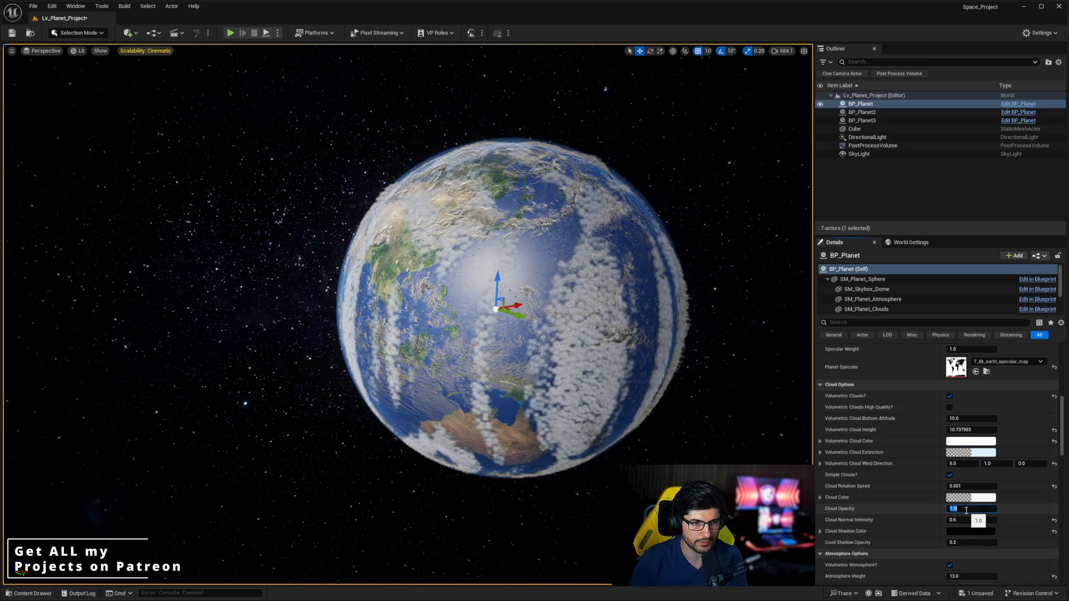
Step: Try Cloud Opacity values of 0, 1 and 0.1, and inspect the simple clouds and their shadows up close
{"action": "type", "text": "0"}
{"action": "key", "text": "Return"}
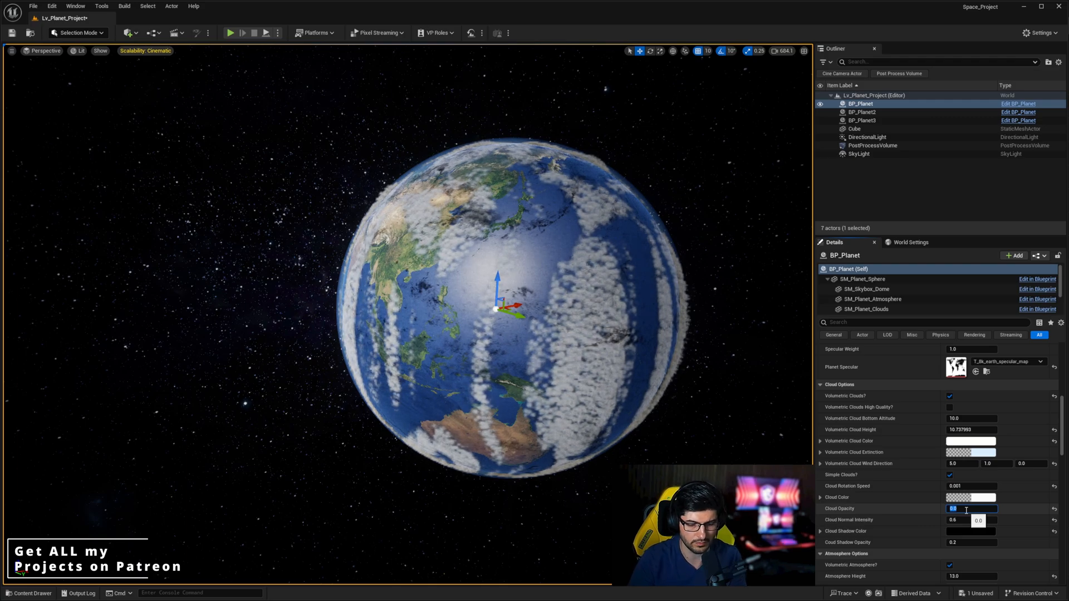
{"action": "type", "text": "1"}
{"action": "key", "text": "Return"}
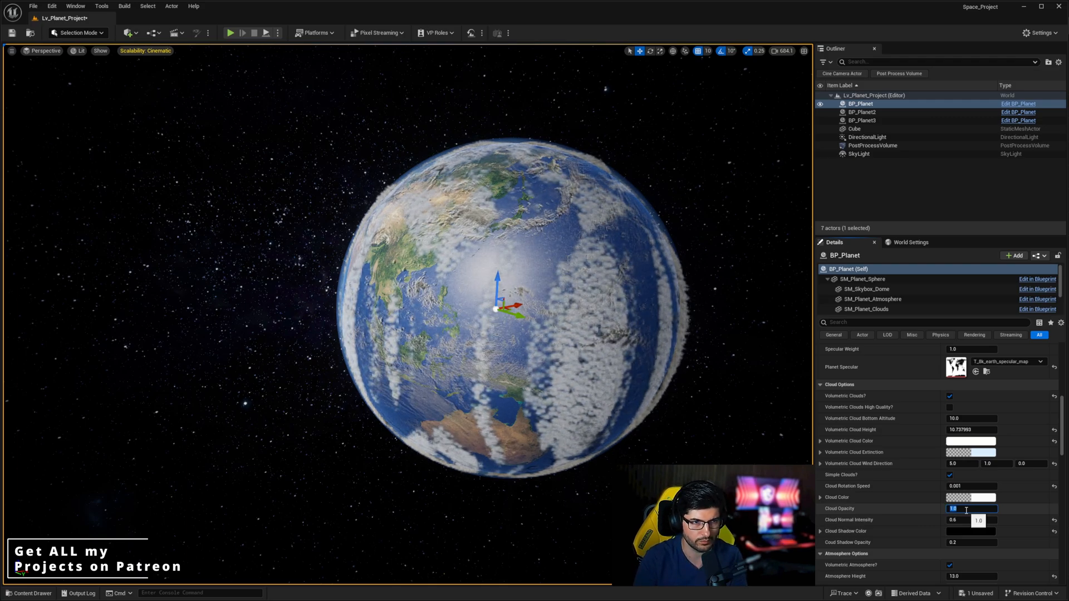
{"action": "type", "text": "0.1"}
{"action": "key", "text": "Return"}
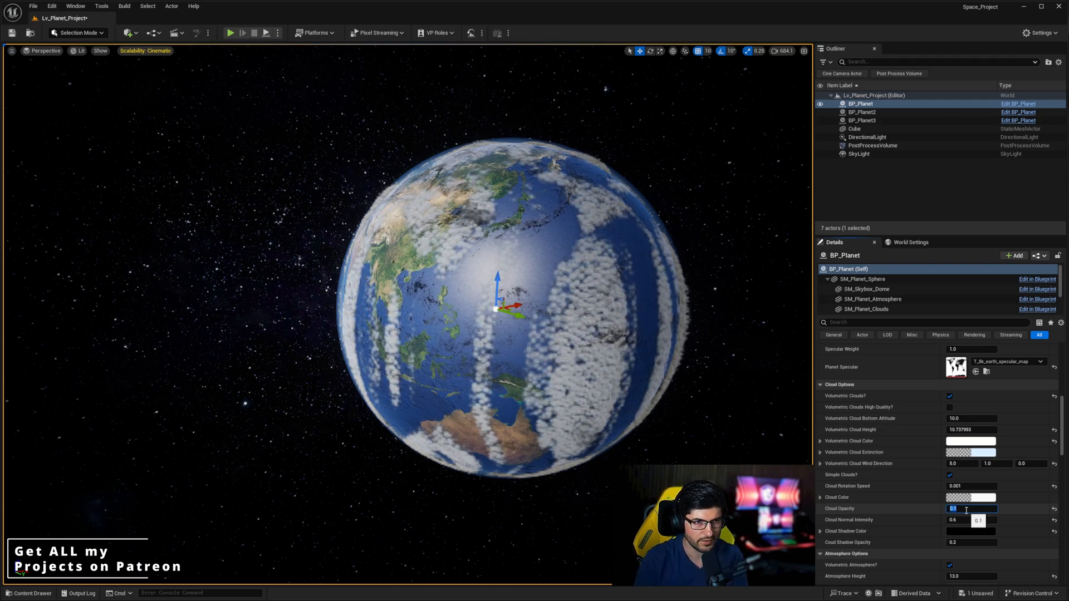
{"action": "key", "text": "w"}
{"action": "right_click_drag", "start_coordinate": [484, 279], "coordinate": [472, 267]}
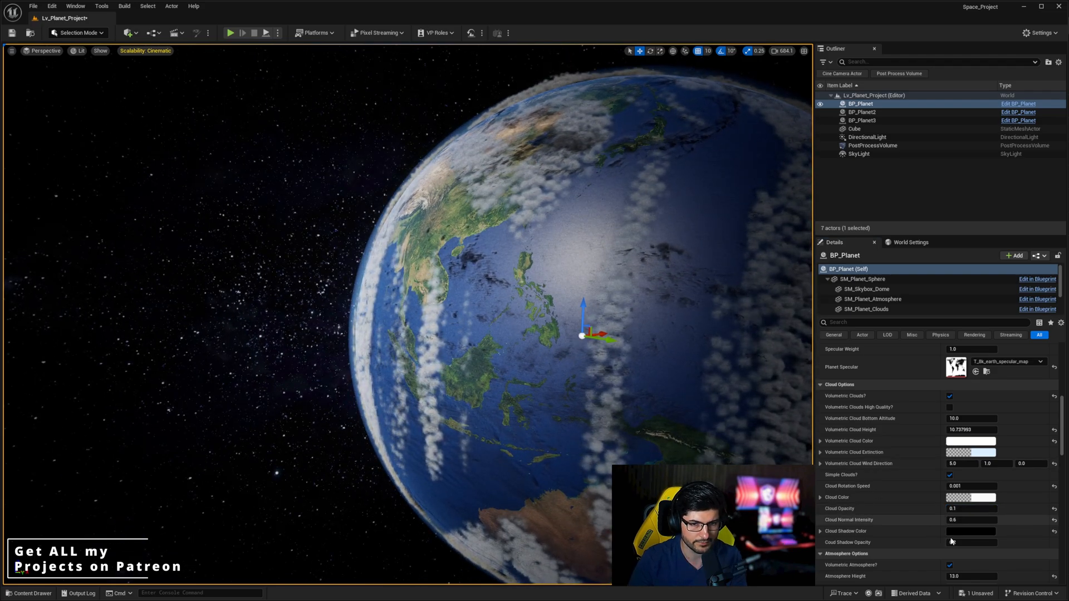
Step: Try Cloud Shadow Opacity values of 0.0 and -1.0 and a Cloud Opacity of -1.0 on the planet
{"action": "left_click", "coordinate": [962, 553]}
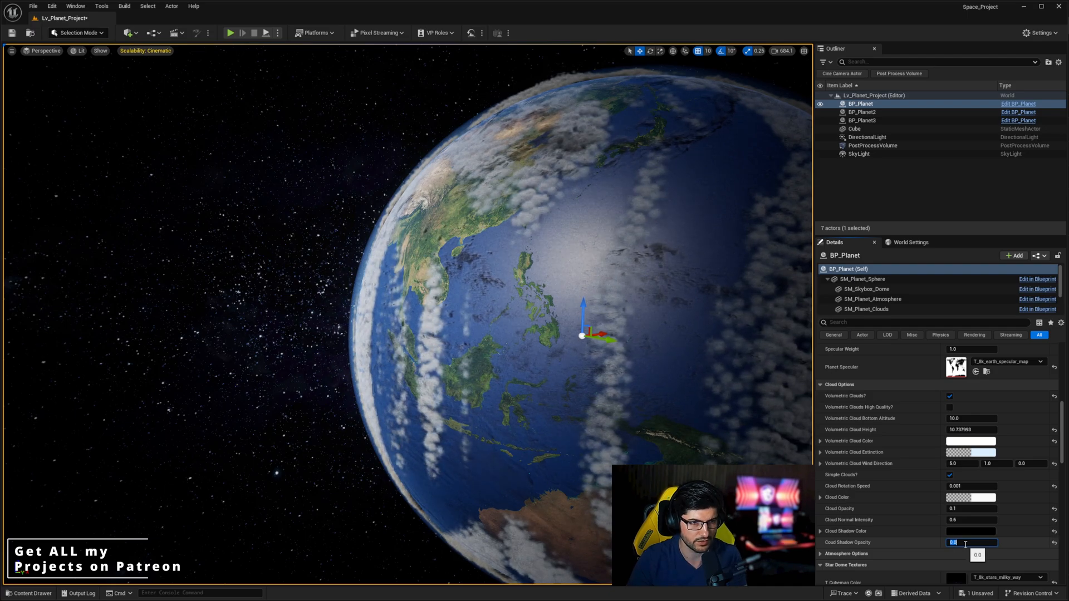
{"action": "key", "text": "Return"}
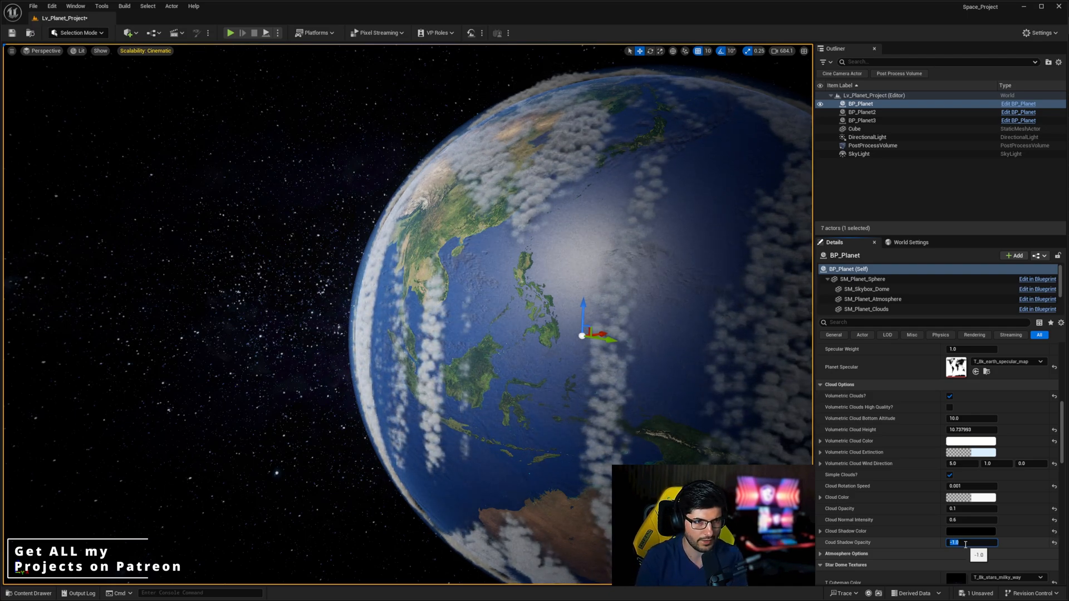
{"action": "left_click", "coordinate": [969, 508]}
{"action": "type", "text": "0"}
{"action": "key", "text": "Return"}
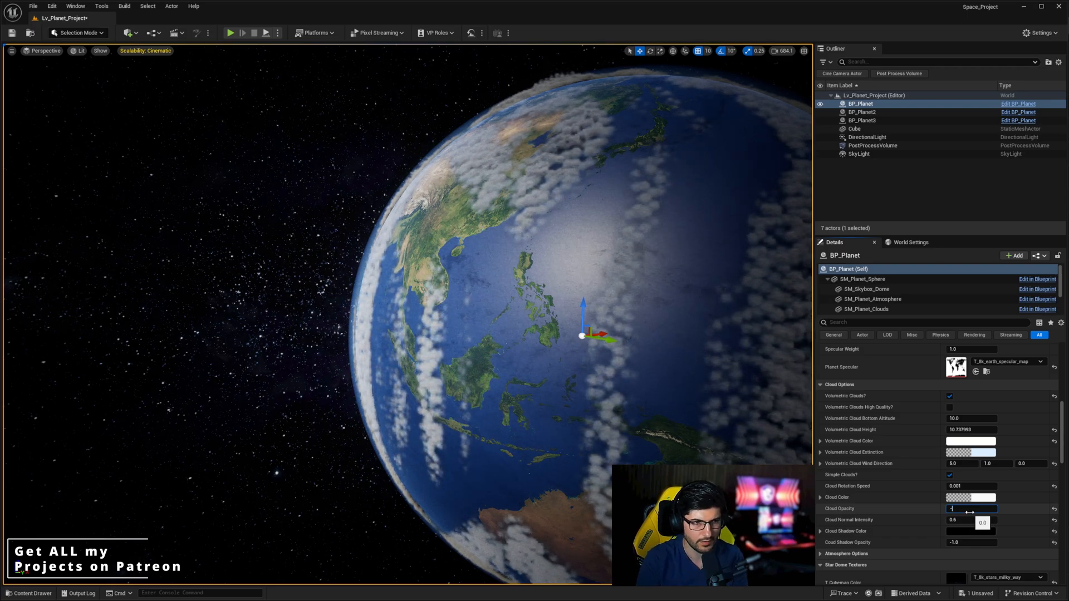
{"action": "left_click_drag", "start_coordinate": [970, 545], "coordinate": [946, 545]}
Step: Try another Cloud Shadow Color, cancel it, and try a strongly negative Cloud Shadow Opacity
{"action": "left_click", "coordinate": [970, 531]}
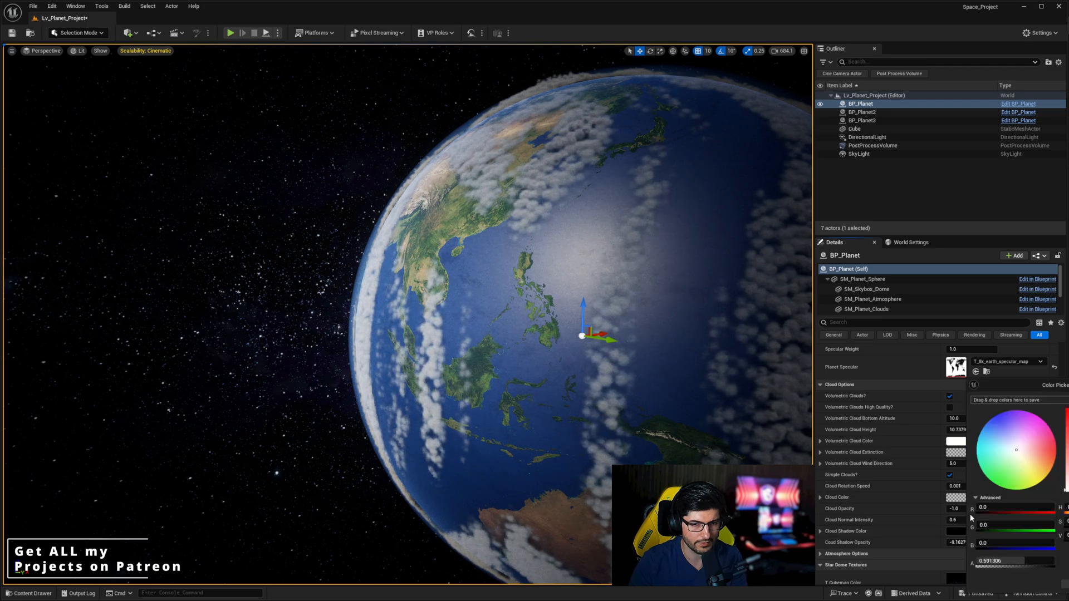
{"action": "left_click", "coordinate": [999, 469]}
{"action": "key", "text": "Escape"}
{"action": "left_click_drag", "start_coordinate": [970, 543], "coordinate": [946, 543]}
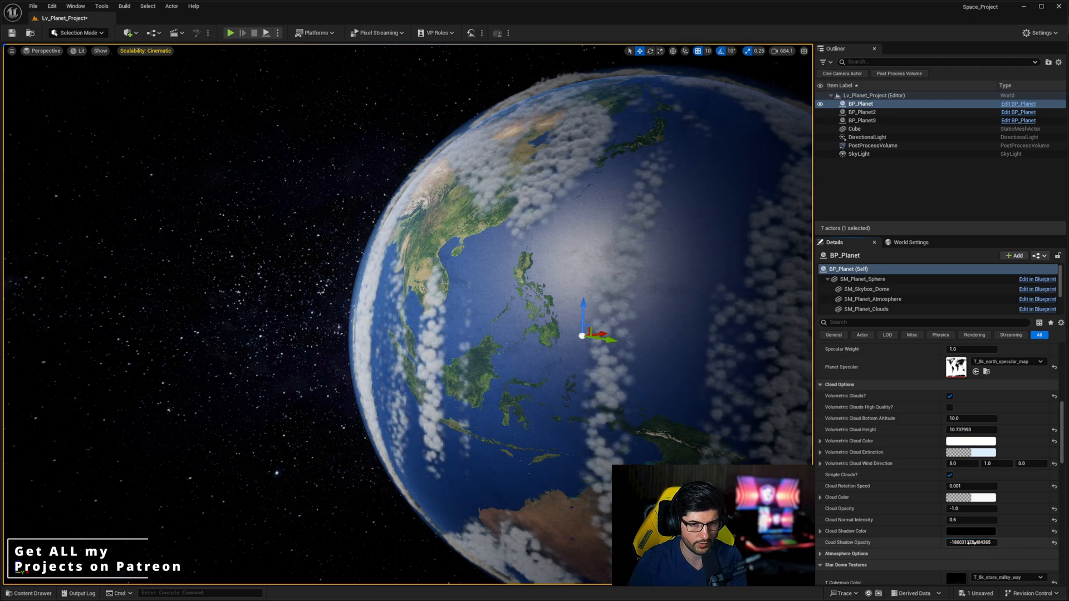
Step: Reset Cloud Shadow Opacity, Cloud Shadow Color, Cloud Normal Intensity and Cloud Opacity to their defaults, and turn off Simple Clouds
{"action": "left_click", "coordinate": [1053, 542]}
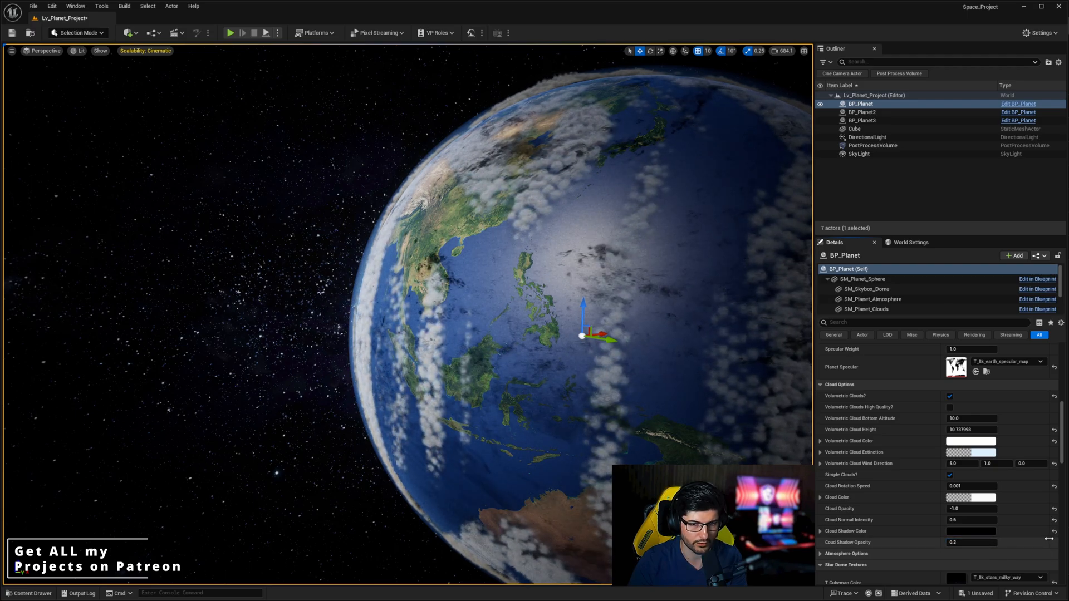
{"action": "left_click", "coordinate": [1054, 531]}
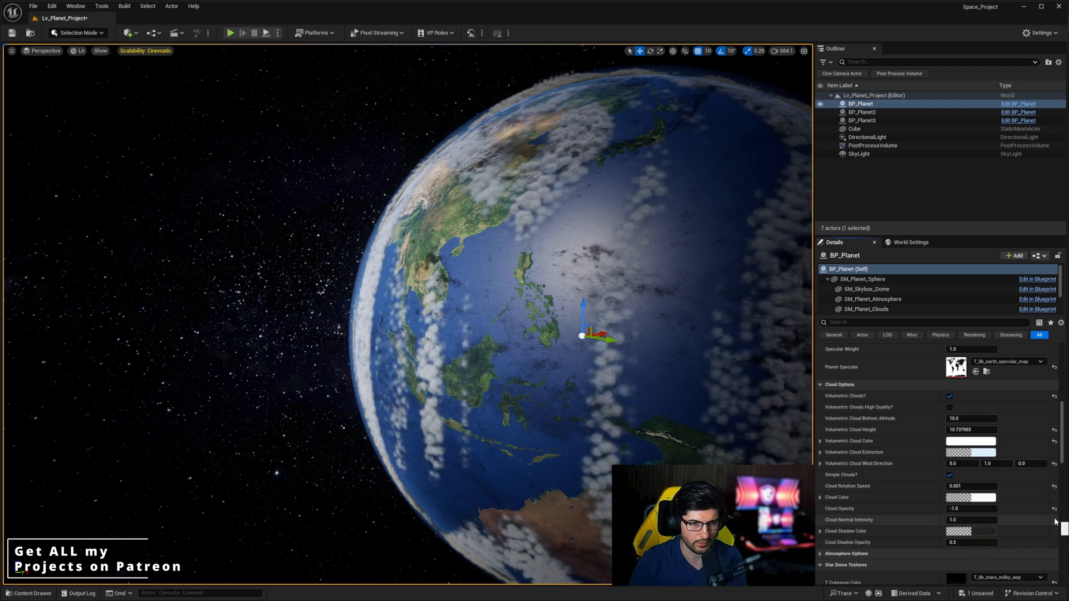
{"action": "left_click", "coordinate": [1053, 510]}
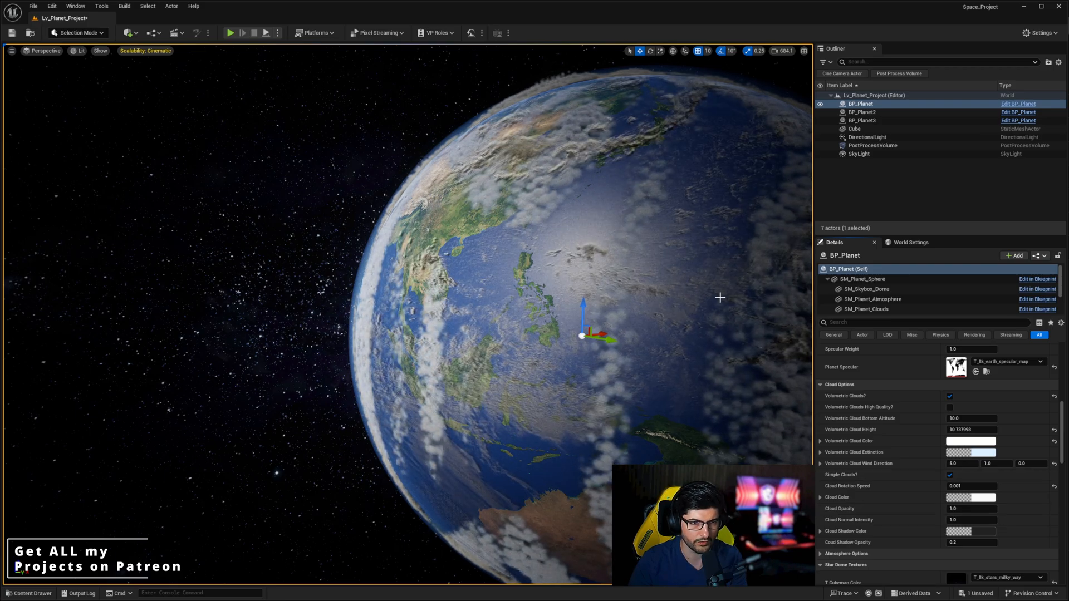
{"action": "left_click", "coordinate": [949, 475]}
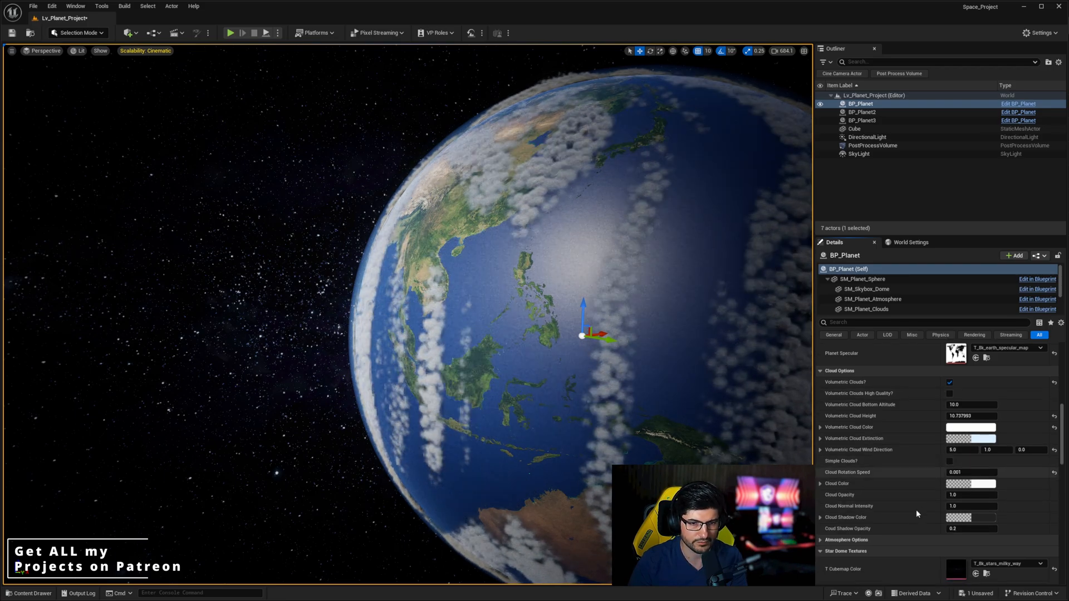
Step: Expand BP_Planet's Atmosphere Options and examine the planet's atmosphere from a wider viewpoint
{"action": "scroll", "coordinate": [916, 510], "scroll_direction": "down", "scroll_amount": 3}
{"action": "left_click", "coordinate": [819, 487]}
{"action": "scroll", "coordinate": [833, 478], "scroll_direction": "down", "scroll_amount": 3}
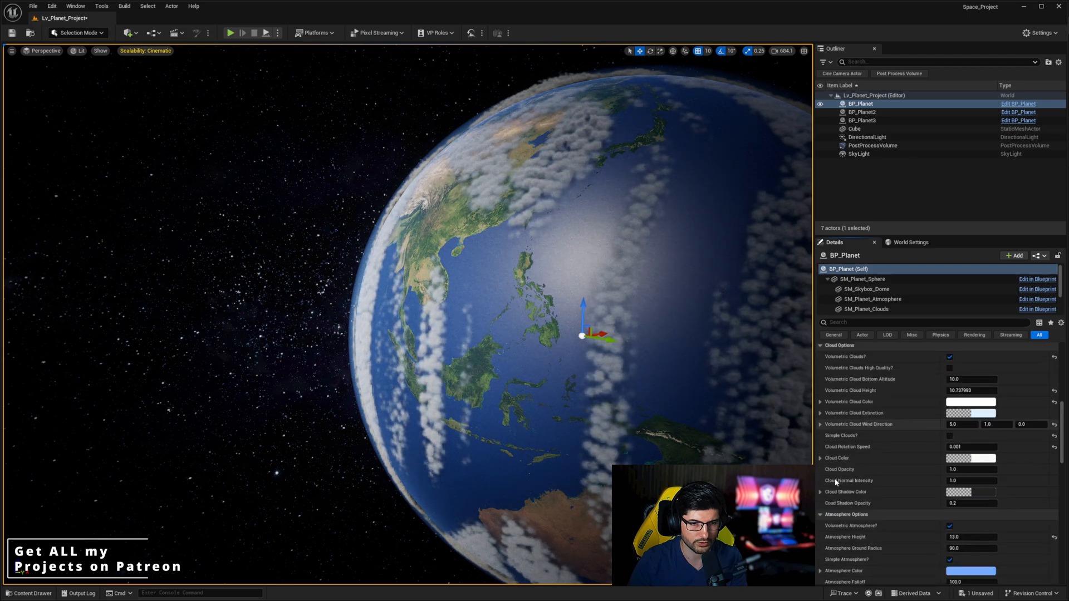
{"action": "key", "text": "s"}
{"action": "right_click_drag", "start_coordinate": [677, 202], "coordinate": [611, 210]}
{"action": "key", "text": "w"}
{"action": "key", "text": "d"}
{"action": "key", "text": "s"}
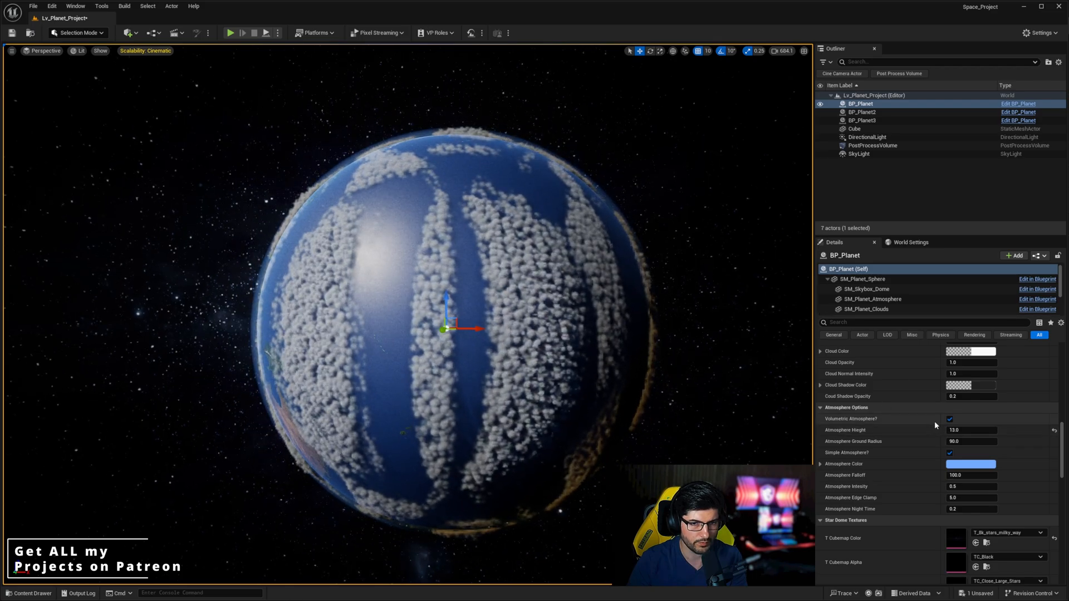
Step: Turn off Volumetric Atmosphere and Volumetric Clouds for BP_Planet, inspecting the planet after each change
{"action": "left_click", "coordinate": [948, 420]}
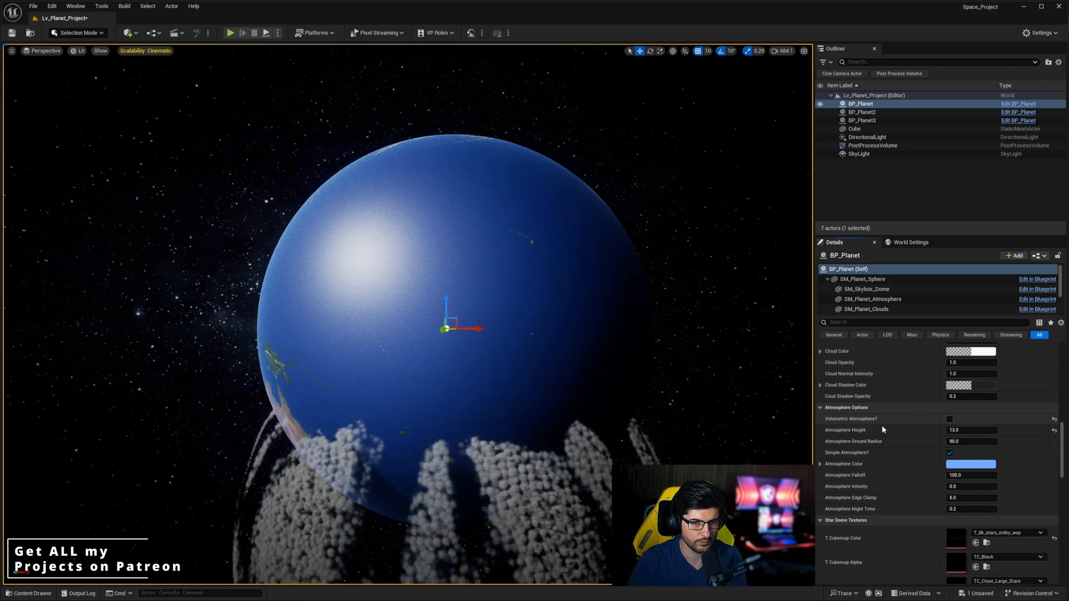
{"action": "right_click_drag", "start_coordinate": [413, 545], "coordinate": [427, 577]}
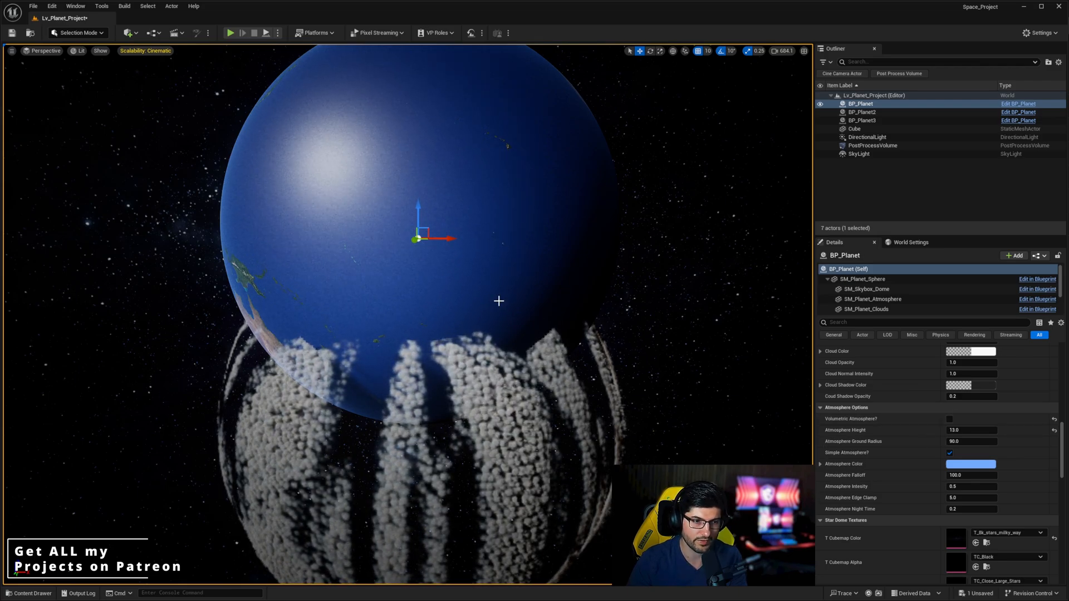
{"action": "right_click_drag", "start_coordinate": [537, 365], "coordinate": [473, 362]}
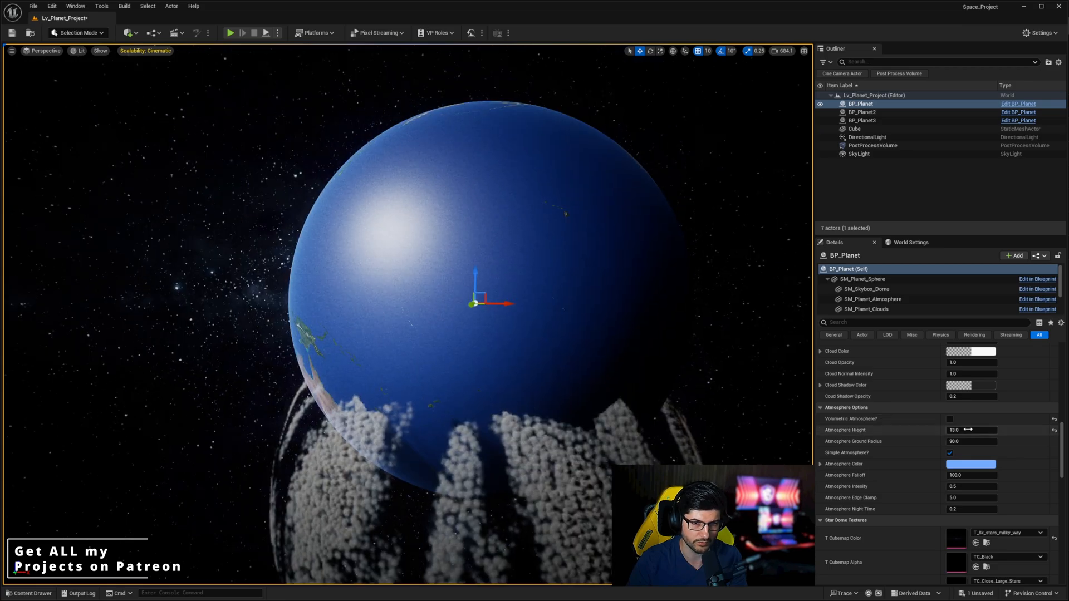
{"action": "scroll", "coordinate": [951, 402], "scroll_direction": "up", "scroll_amount": 5}
{"action": "left_click", "coordinate": [949, 397]}
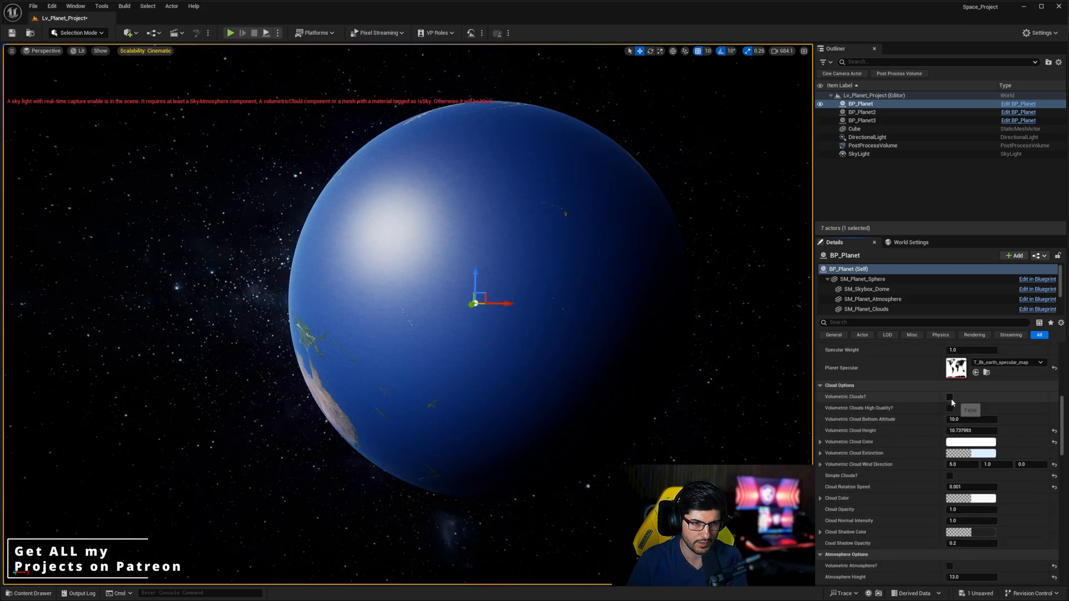
{"action": "right_click_drag", "start_coordinate": [587, 255], "coordinate": [546, 229]}
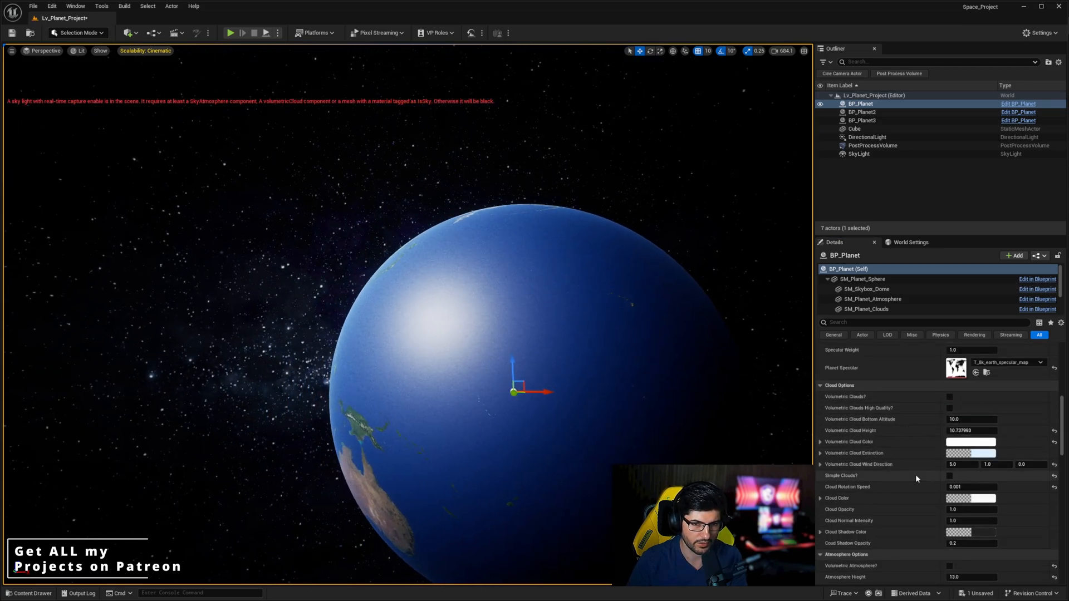
Step: Toggle Simple Atmosphere off and on several times to compare its effect, leaving it enabled
{"action": "scroll", "coordinate": [915, 474], "scroll_direction": "down", "scroll_amount": 6}
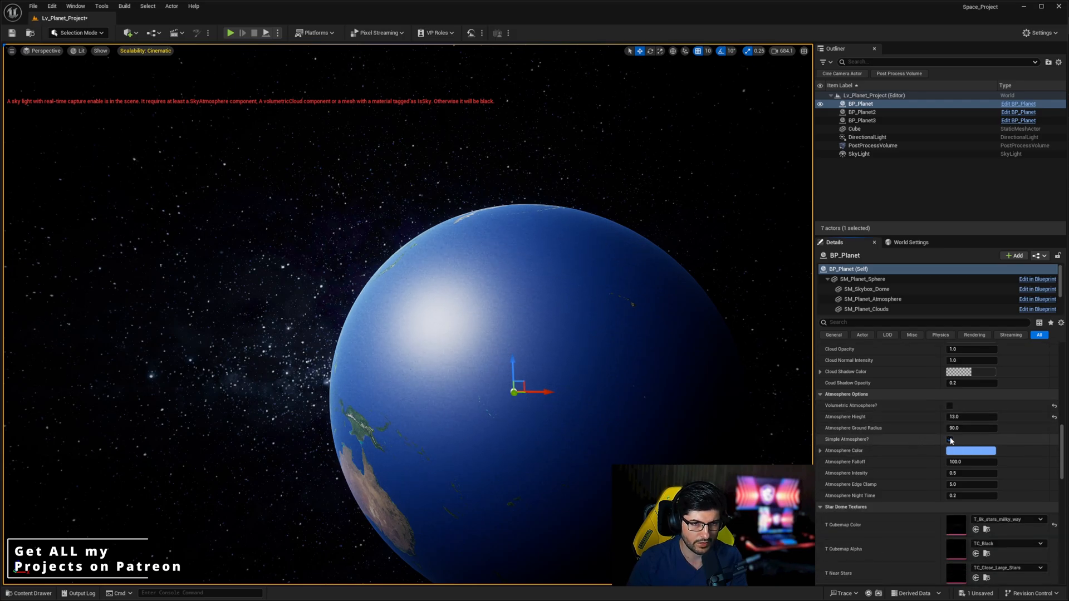
{"action": "left_click", "coordinate": [950, 440]}
{"action": "left_click", "coordinate": [950, 440]}
{"action": "left_click", "coordinate": [950, 440]}
{"action": "left_click", "coordinate": [951, 440]}
{"action": "left_click", "coordinate": [950, 440]}
{"action": "left_click", "coordinate": [950, 440]}
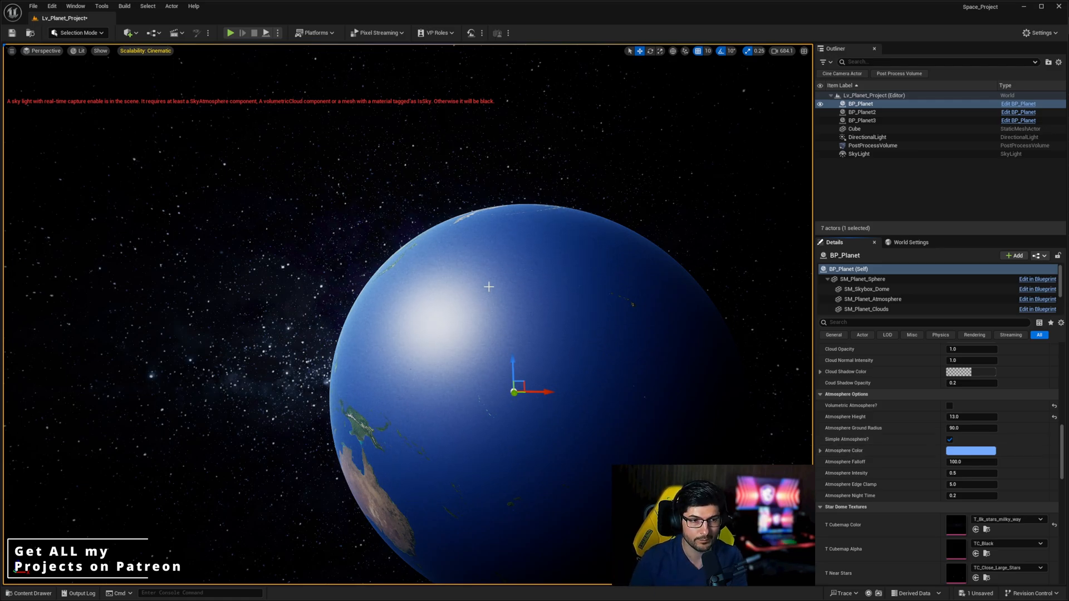
Step: Frame the planet, enable Volumetric Atmosphere again, and inspect the glow around its edge
{"action": "key", "text": "f"}
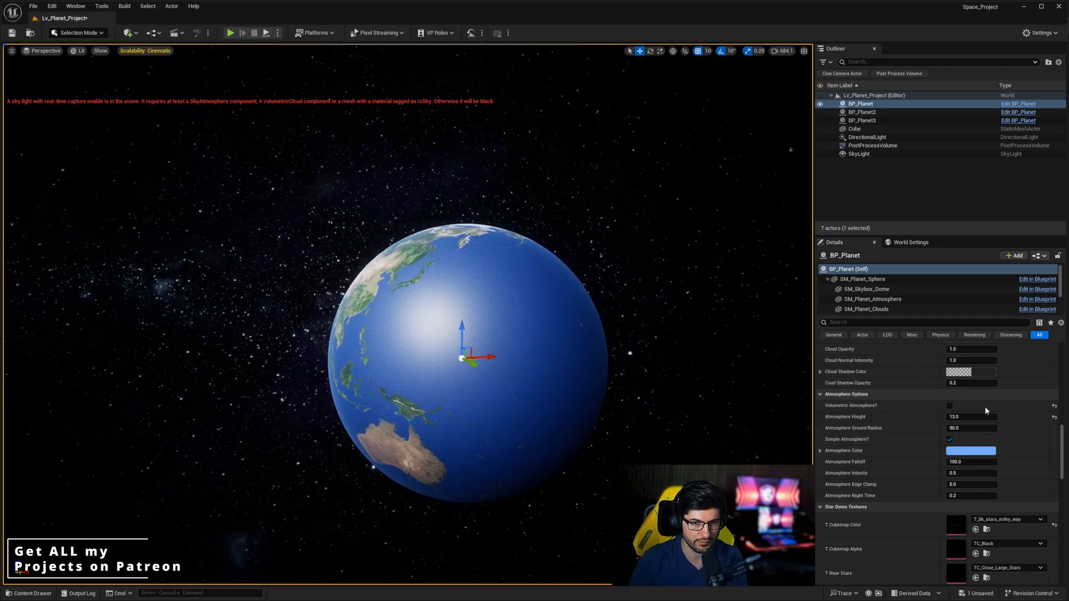
{"action": "left_click", "coordinate": [950, 406]}
{"action": "right_click_drag", "start_coordinate": [522, 314], "coordinate": [498, 367]}
{"action": "key", "text": "w"}
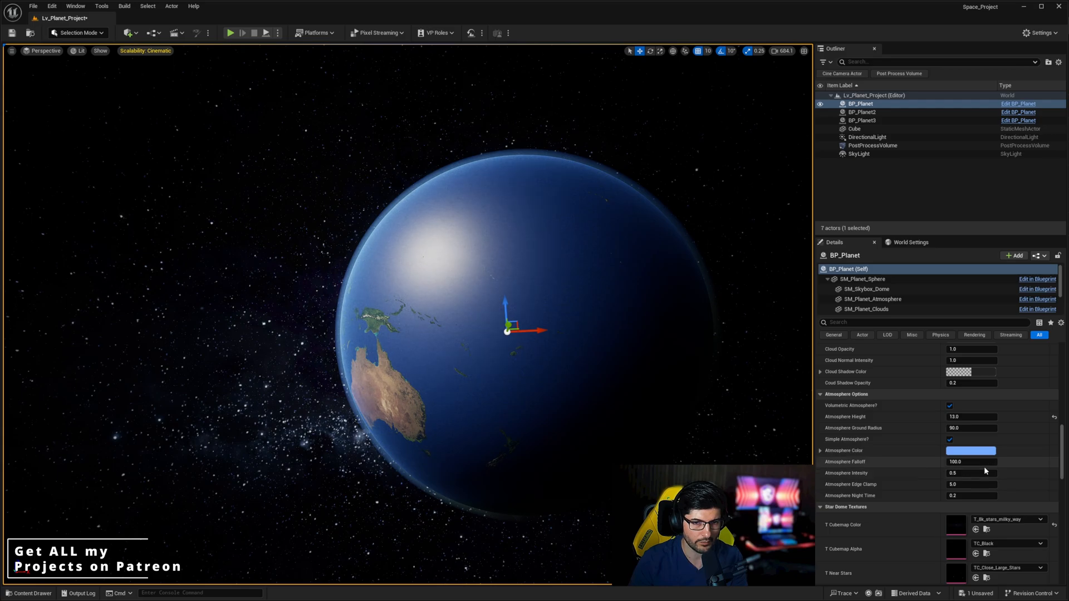
Step: Try different Atmosphere Falloff and Atmosphere Night Time values and undo the changes
{"action": "mouse_move", "coordinate": [970, 462]}
{"action": "left_mouse_down"}
{"action": "mouse_move", "coordinate": [1013, 462]}
{"action": "mouse_move", "coordinate": [976, 461]}
{"action": "mouse_move", "coordinate": [996, 473]}
{"action": "mouse_move", "coordinate": [946, 486]}
{"action": "mouse_move", "coordinate": [1002, 495]}
{"action": "mouse_move", "coordinate": [984, 495]}
{"action": "left_mouse_up"}
{"action": "key", "text": "ctrl+z"}
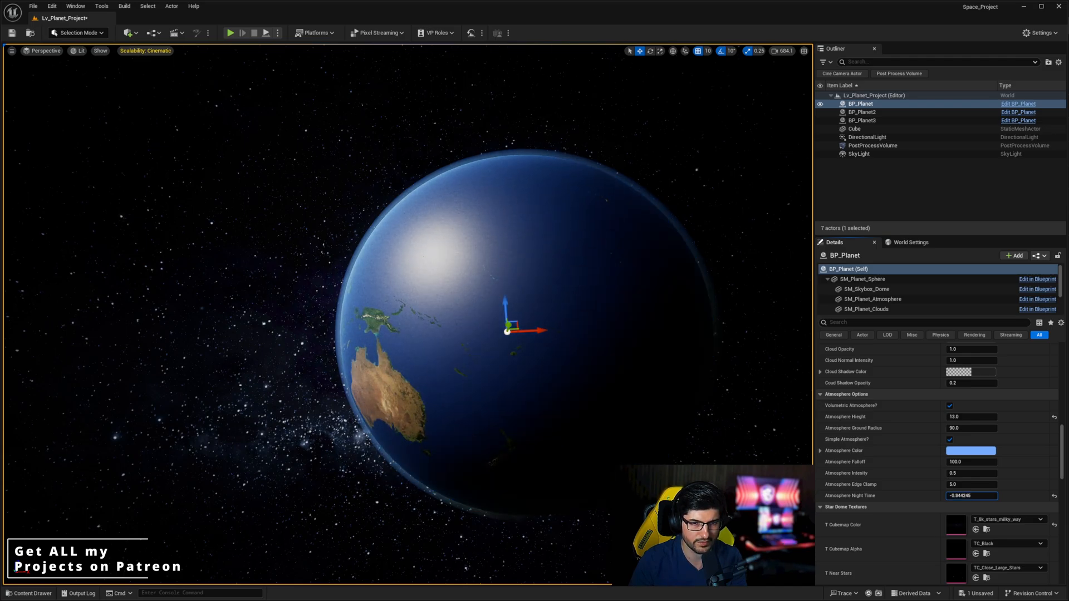
{"action": "key", "text": "ctrl+z"}
Step: Turn off Simple Atmosphere, try a negative Atmosphere Night Time, undo that value, and turn Simple Atmosphere back on
{"action": "left_click", "coordinate": [949, 439]}
{"action": "left_click_drag", "start_coordinate": [971, 495], "coordinate": [965, 495]}
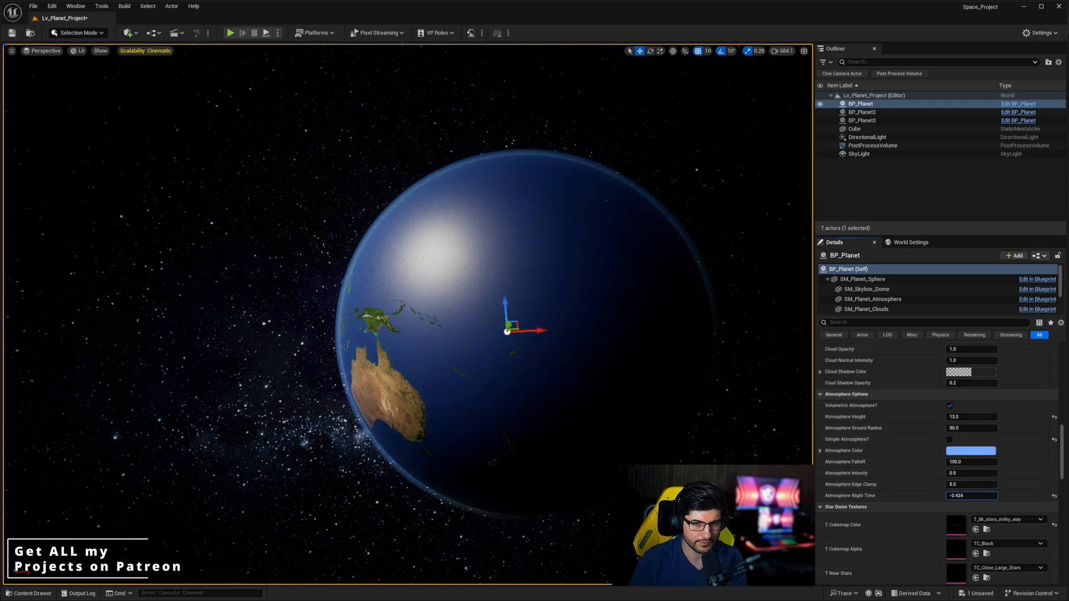
{"action": "key", "text": "ctrl+z"}
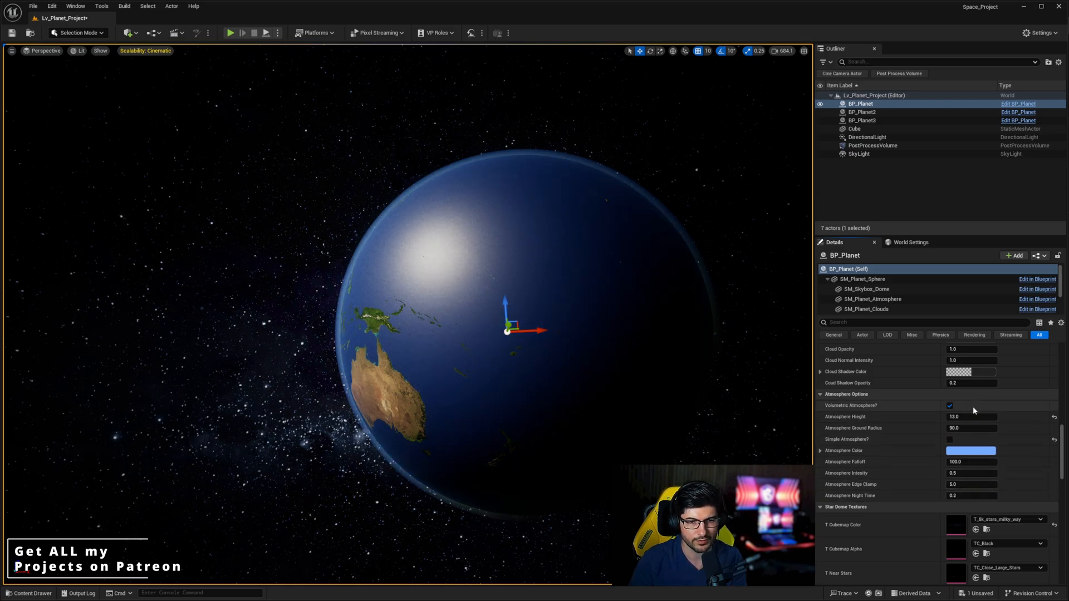
{"action": "left_click", "coordinate": [949, 440]}
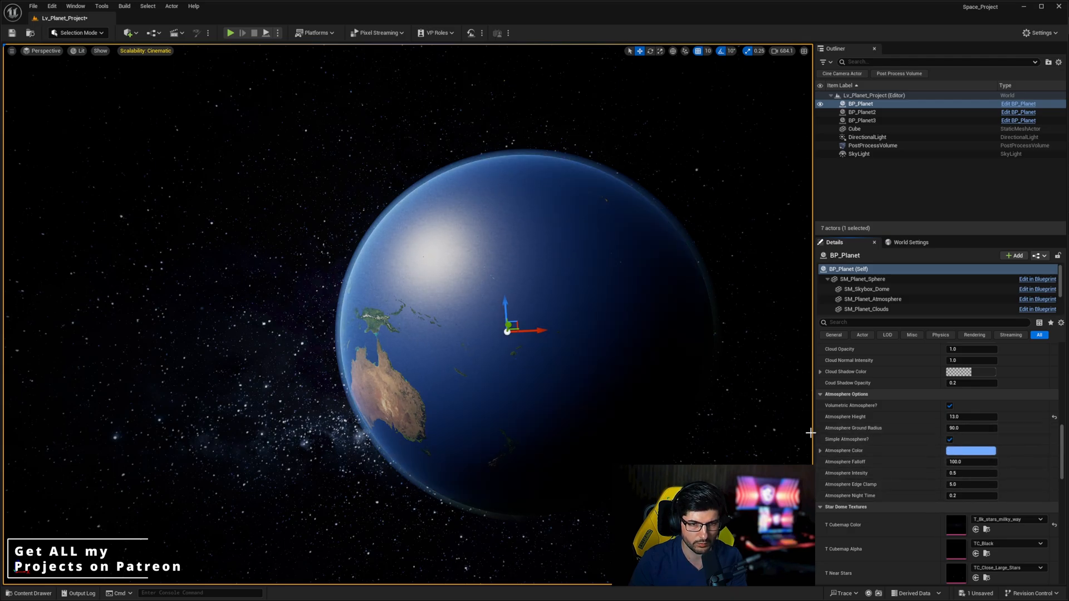
Step: Examine the Star Dome Textures settings and the Milky Way star field surrounding the planet
{"action": "scroll", "coordinate": [867, 438], "scroll_direction": "down", "scroll_amount": 2}
{"action": "right_click_drag", "start_coordinate": [640, 357], "coordinate": [629, 412]}
{"action": "key", "text": "a"}
{"action": "key", "text": "s"}
{"action": "right_click_drag", "start_coordinate": [489, 229], "coordinate": [462, 295]}
{"action": "scroll", "coordinate": [488, 229], "scroll_direction": "up", "scroll_amount": 3}
{"action": "right_click_drag", "start_coordinate": [734, 361], "coordinate": [781, 326]}
{"action": "scroll", "coordinate": [941, 486], "scroll_direction": "down", "scroll_amount": 2}
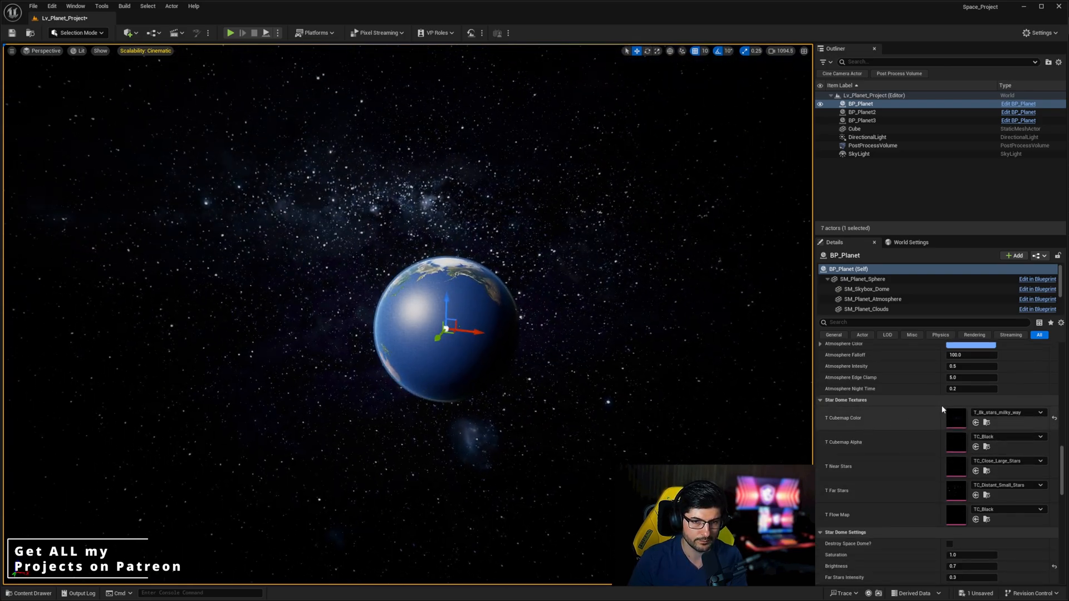
{"action": "right_click_drag", "start_coordinate": [629, 372], "coordinate": [519, 330]}
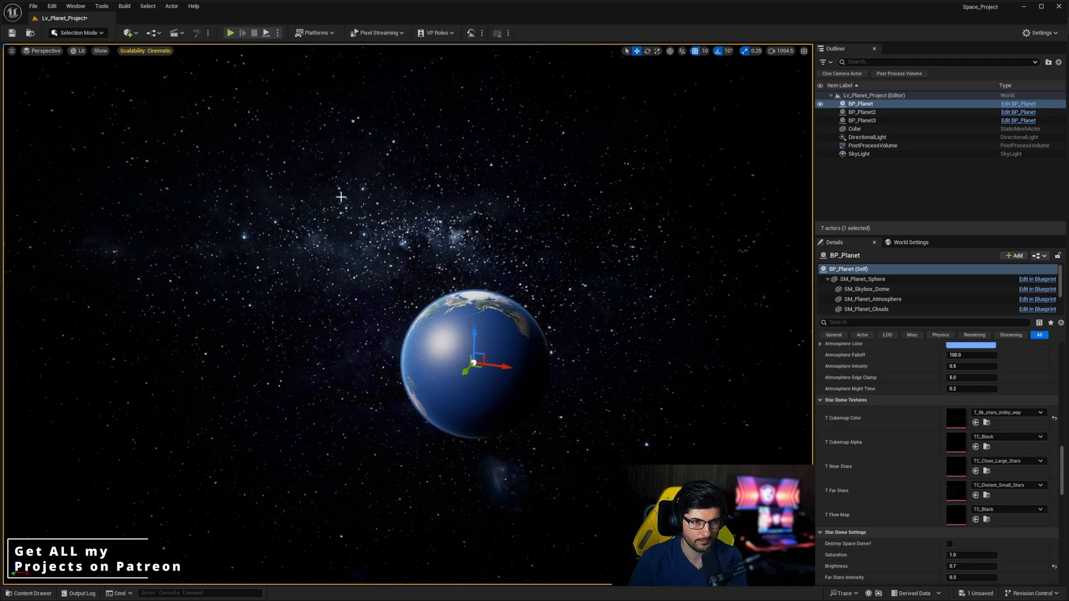
{"action": "right_click_drag", "start_coordinate": [620, 301], "coordinate": [631, 242]}
{"action": "right_click_drag", "start_coordinate": [739, 226], "coordinate": [747, 278]}
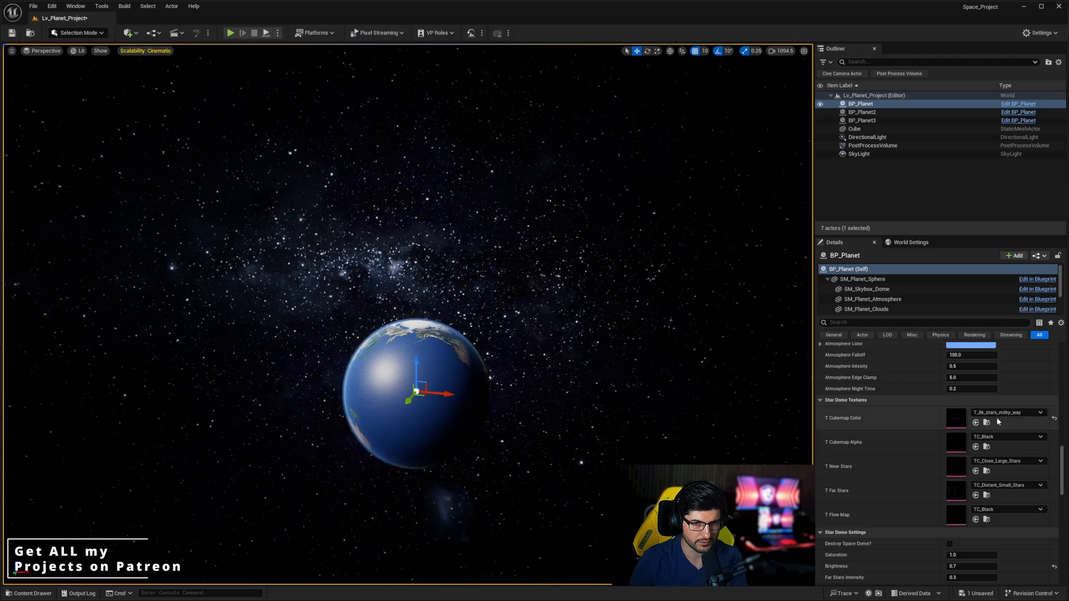
{"action": "right_click_drag", "start_coordinate": [723, 402], "coordinate": [678, 394]}
{"action": "key", "text": "ctrl+space"}
{"action": "right_click_drag", "start_coordinate": [727, 328], "coordinate": [735, 468]}
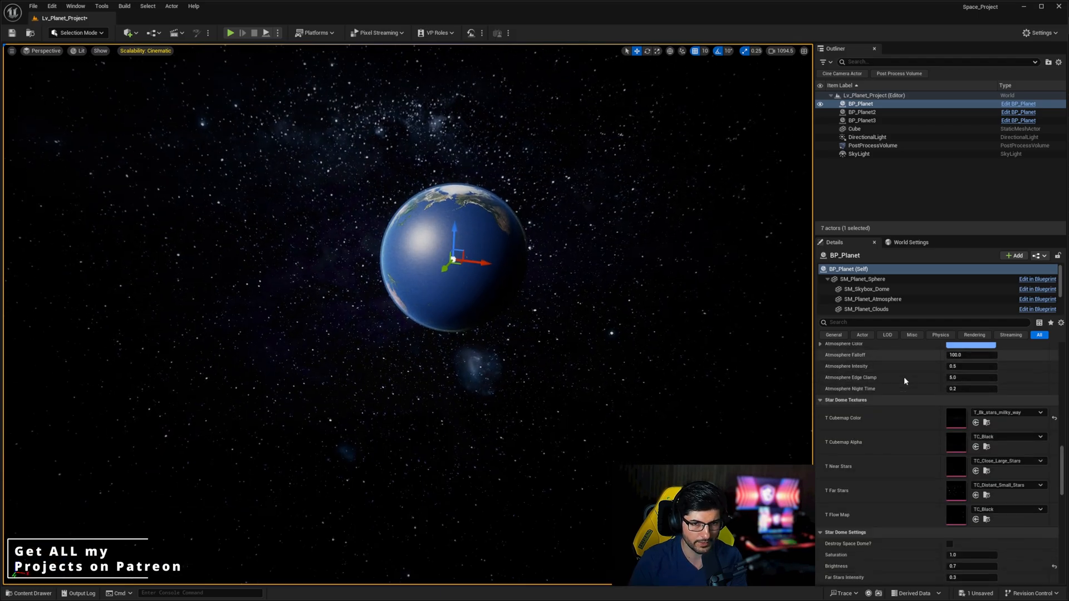
Step: Assign the TC_Skybox_06 texture from the Sky_Dome folder as BP_Planet's T Cubemap Color
{"action": "left_click", "coordinate": [986, 422]}
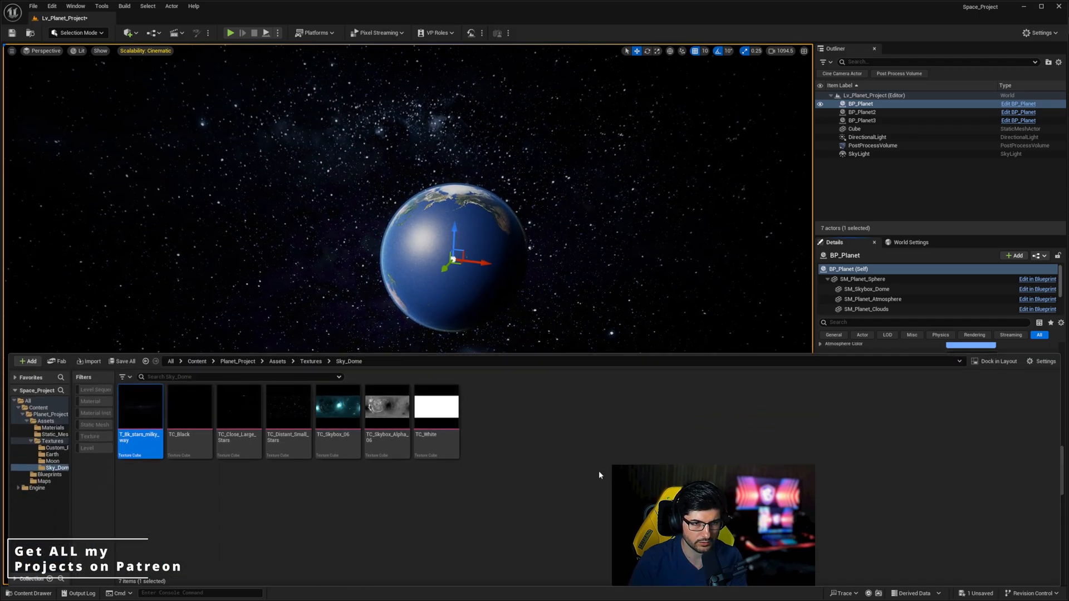
{"action": "left_click", "coordinate": [338, 412]}
{"action": "right_click_drag", "start_coordinate": [575, 279], "coordinate": [570, 272]}
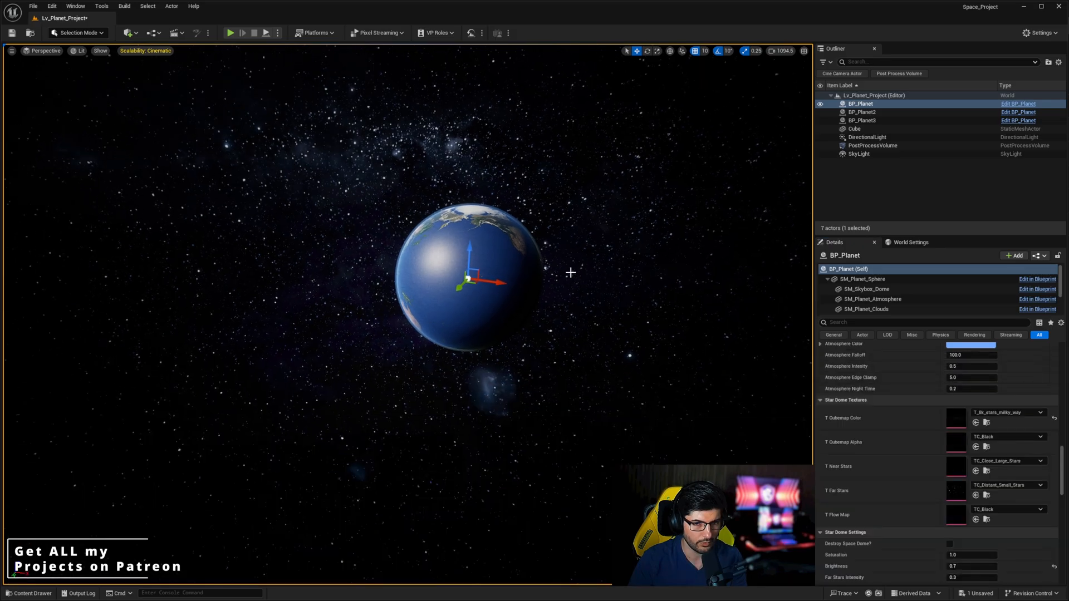
{"action": "left_click", "coordinate": [975, 422]}
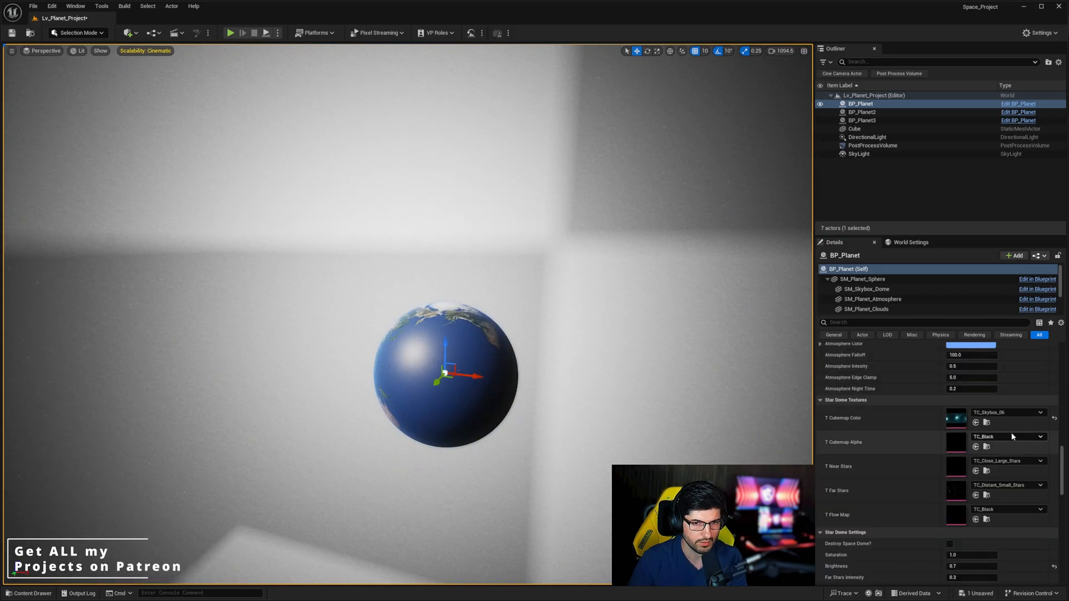
Step: Assign the TC_Skybox_Alpha_06 texture as the star dome's T Cubemap Alpha and view the nebula around the sun
{"action": "right_click_drag", "start_coordinate": [579, 279], "coordinate": [523, 239]}
{"action": "key", "text": "ctrl+space"}
{"action": "left_click", "coordinate": [382, 408]}
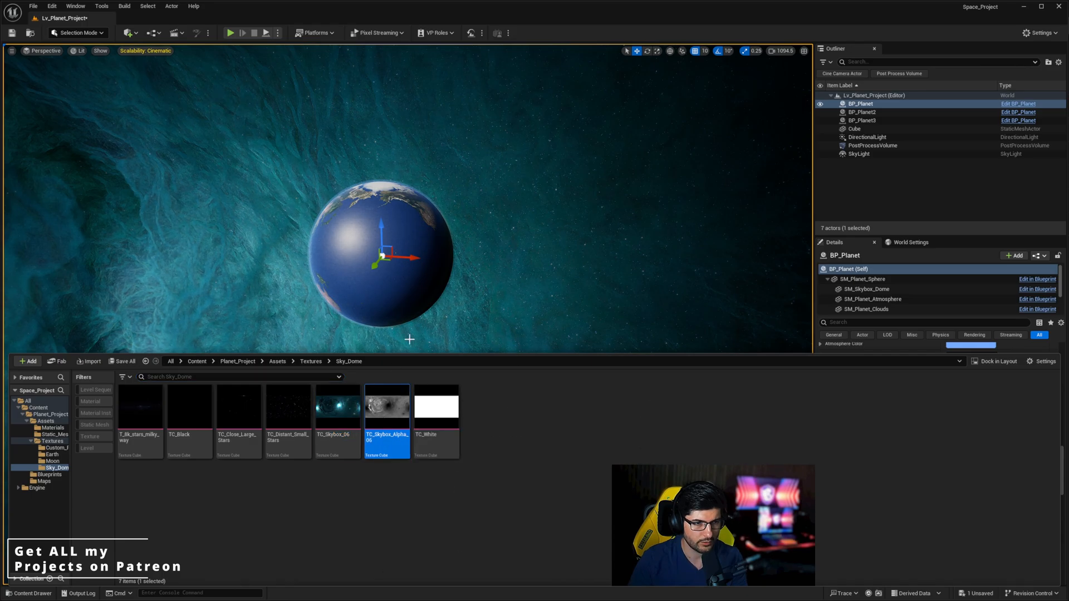
{"action": "right_click_drag", "start_coordinate": [399, 326], "coordinate": [313, 278]}
{"action": "left_click", "coordinate": [975, 447]}
{"action": "right_click_drag", "start_coordinate": [747, 358], "coordinate": [691, 353]}
{"action": "key", "text": "a"}
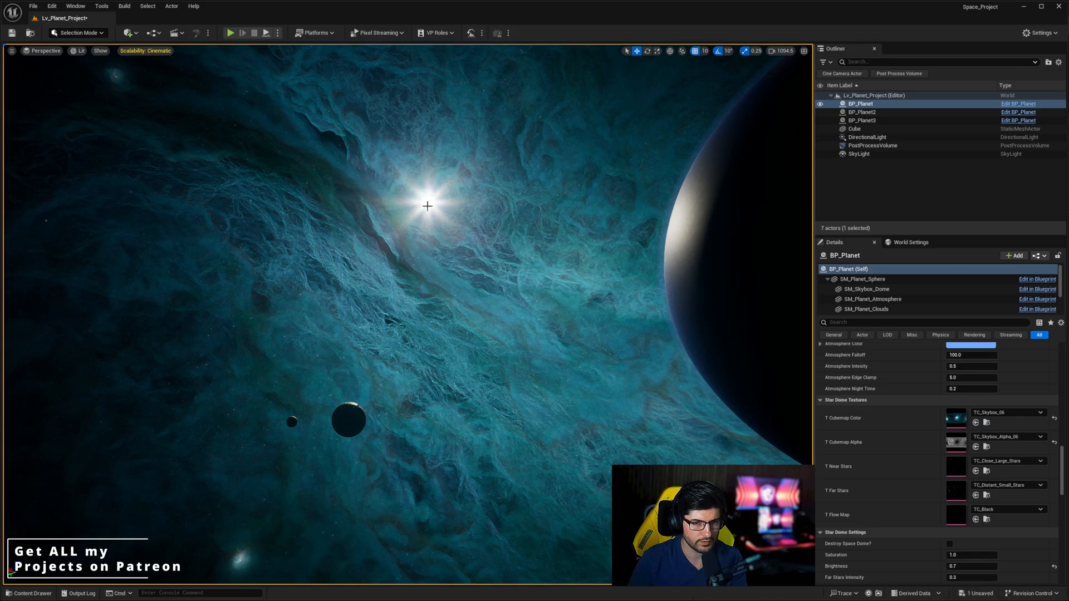
Step: Try a Sun Mask Threshold of about 25.6, reset it, and try an Alpha Strength of about -34.24
{"action": "scroll", "coordinate": [921, 522], "scroll_direction": "down", "scroll_amount": 4}
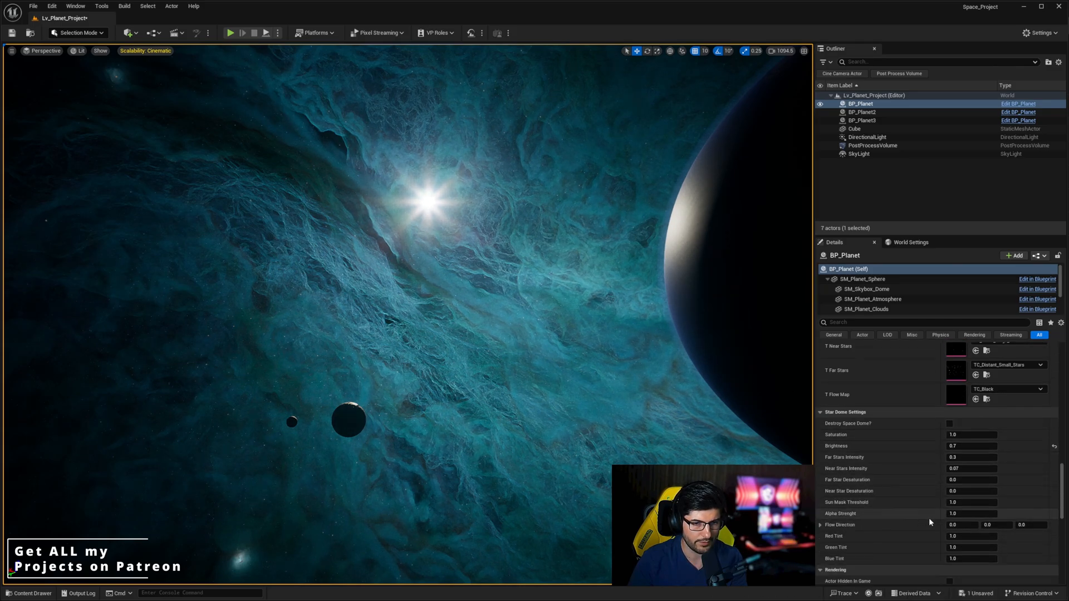
{"action": "mouse_move", "coordinate": [972, 502]}
{"action": "left_mouse_down"}
{"action": "mouse_move", "coordinate": [947, 502]}
{"action": "mouse_move", "coordinate": [982, 502]}
{"action": "left_mouse_up"}
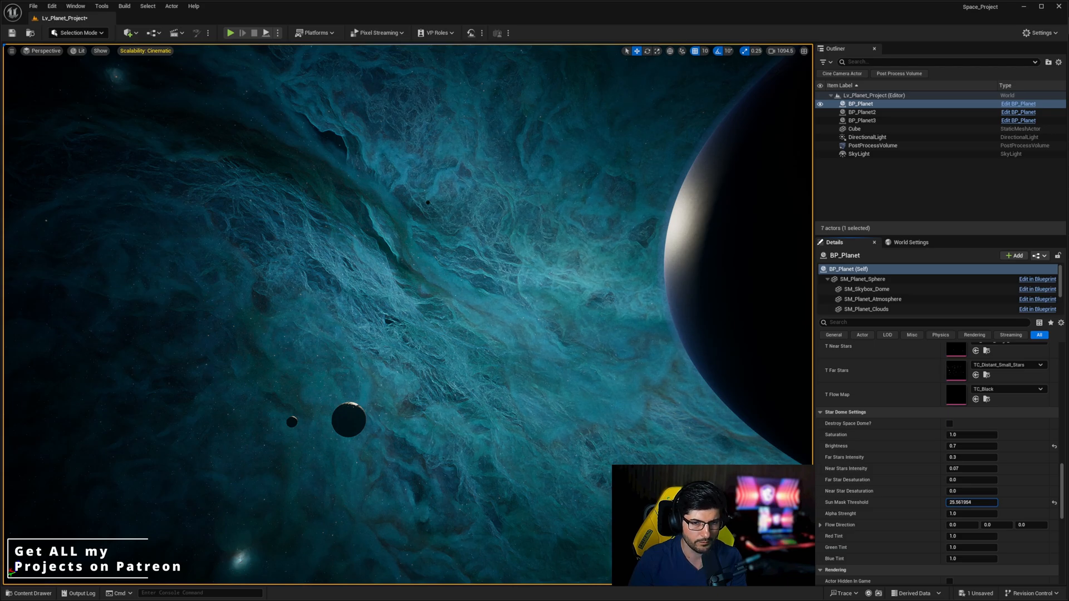
{"action": "left_click", "coordinate": [1053, 503]}
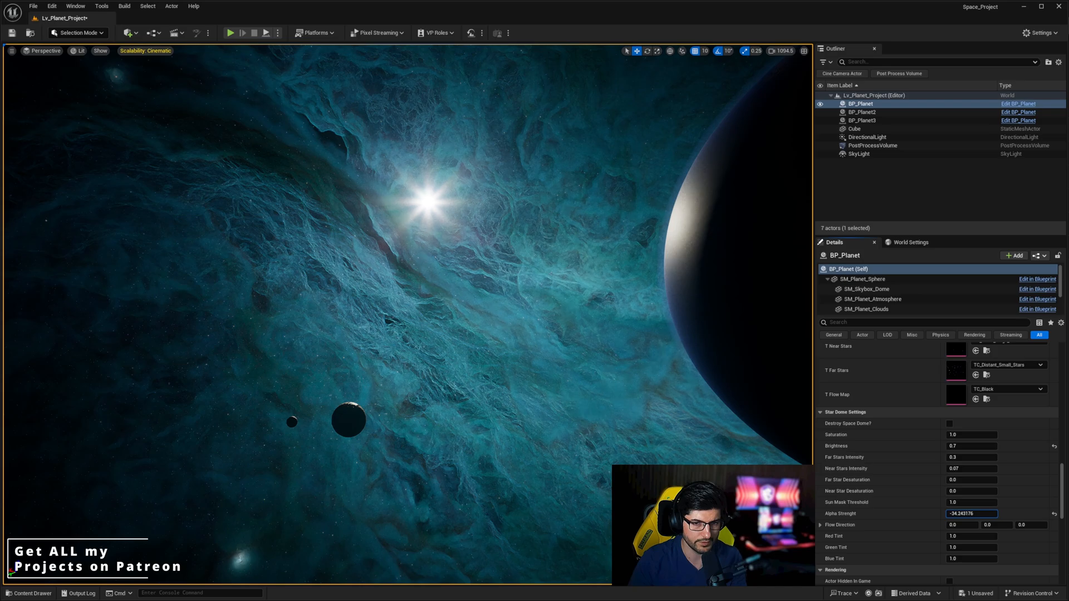
{"action": "key", "text": "ctrl+z"}
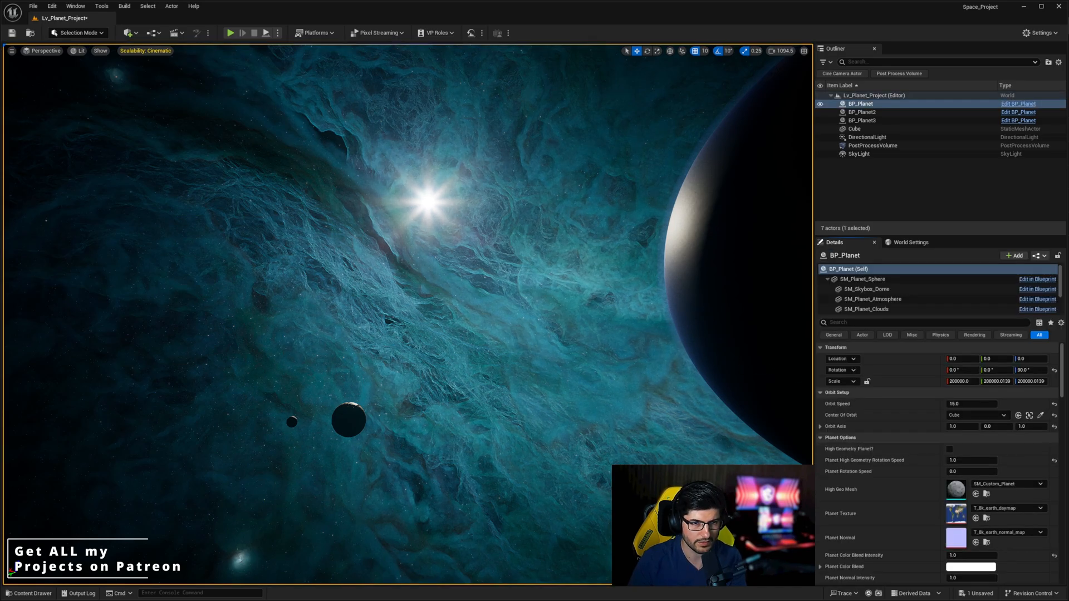
Step: Try resetting the star dome Brightness to its default, undo that, and reset Alpha Strength to 1.0
{"action": "scroll", "coordinate": [991, 478], "scroll_direction": "down", "scroll_amount": 10}
{"action": "scroll", "coordinate": [1058, 451], "scroll_direction": "down", "scroll_amount": 5}
{"action": "scroll", "coordinate": [1057, 451], "scroll_direction": "down", "scroll_amount": 8}
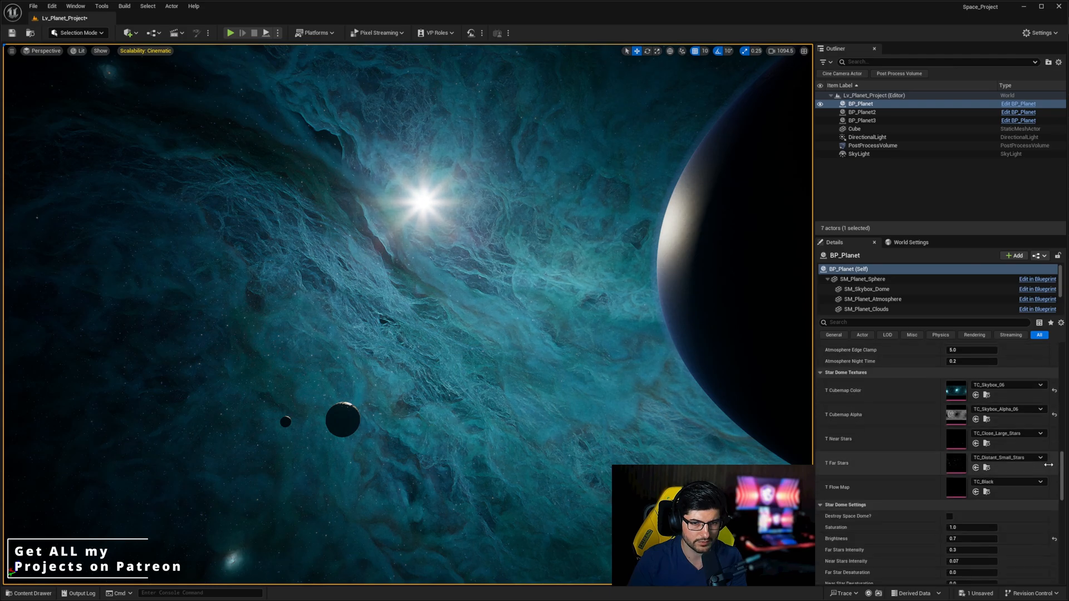
{"action": "left_click", "coordinate": [1054, 472]}
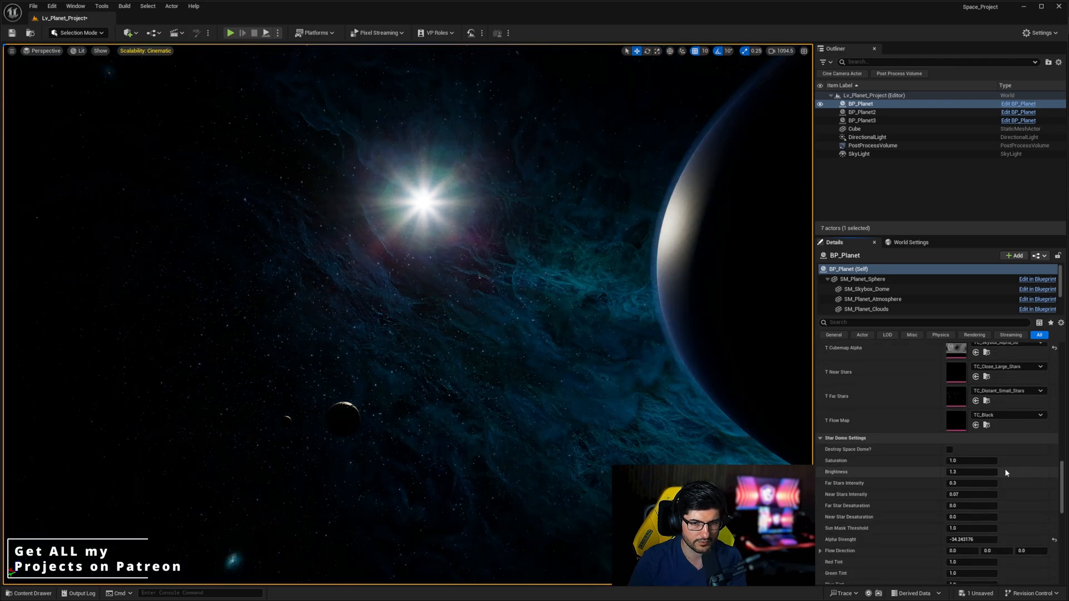
{"action": "key", "text": "ctrl+z"}
{"action": "right_click_drag", "start_coordinate": [779, 437], "coordinate": [802, 447]}
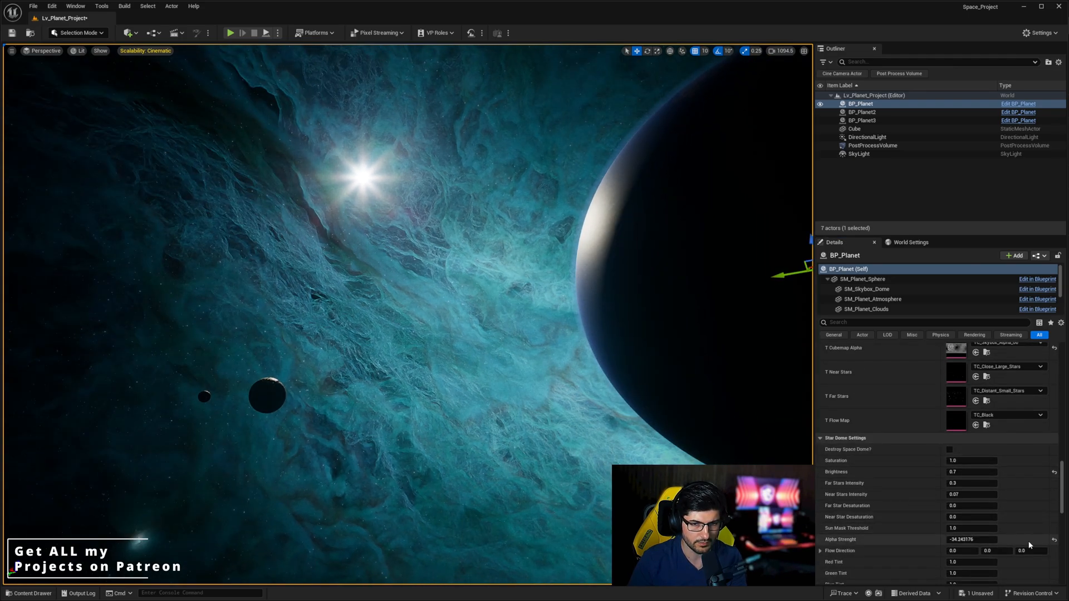
{"action": "left_click", "coordinate": [1054, 539]}
Step: Inspect the nebula and try higher Sun Mask Threshold values while moving the sun against it
{"action": "right_click_drag", "start_coordinate": [776, 389], "coordinate": [643, 477]}
{"action": "right_click_drag", "start_coordinate": [301, 365], "coordinate": [337, 412]}
{"action": "right_click_drag", "start_coordinate": [423, 352], "coordinate": [279, 367]}
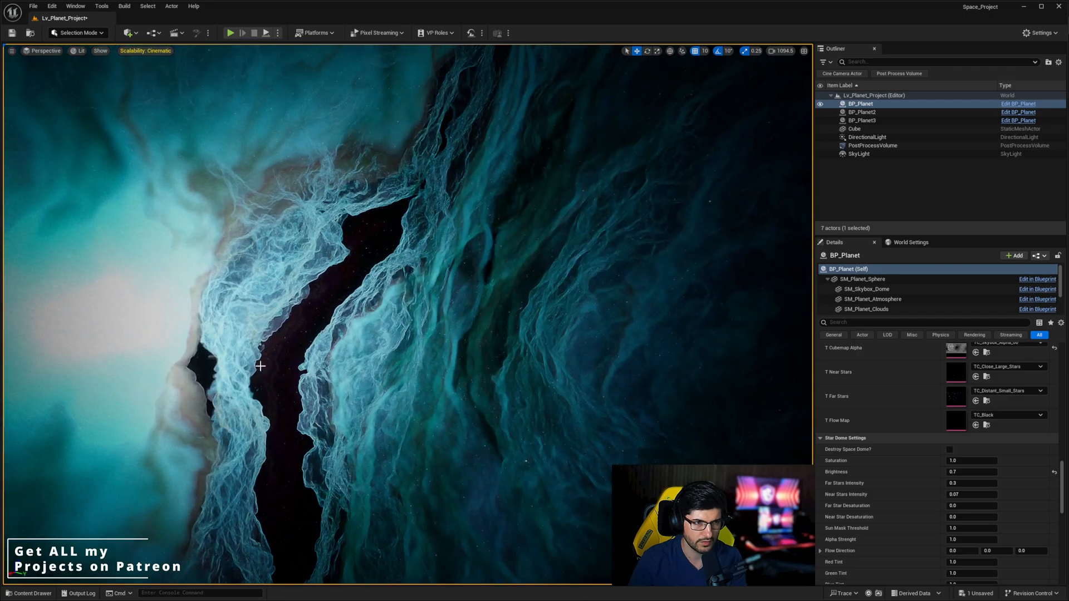
{"action": "right_click_drag", "start_coordinate": [340, 280], "coordinate": [306, 312]}
{"action": "scroll", "coordinate": [978, 520], "scroll_direction": "down", "scroll_amount": 2}
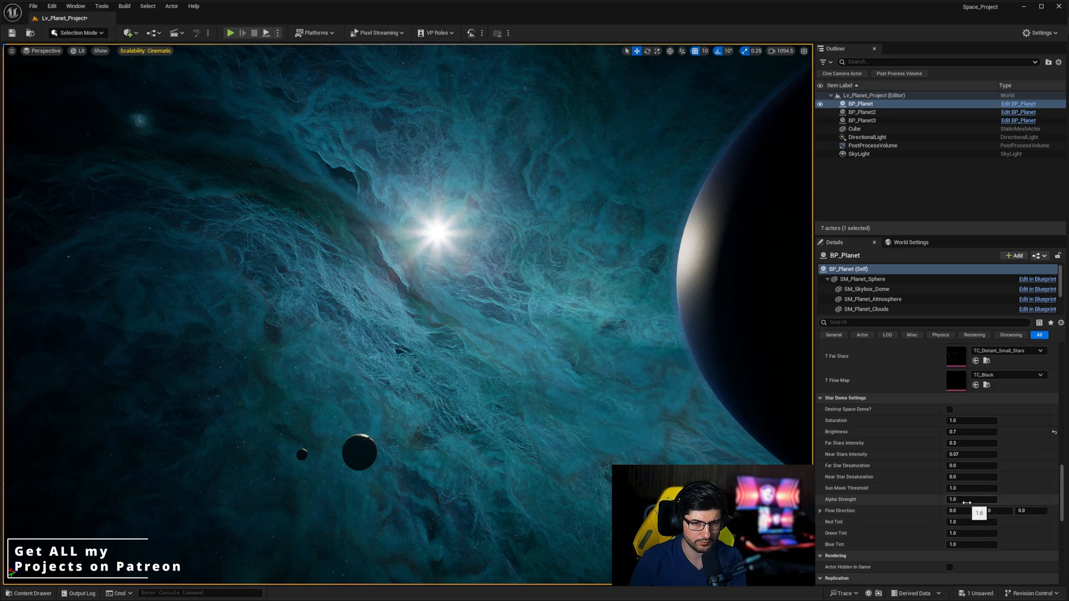
{"action": "key", "text": "ctrl+z"}
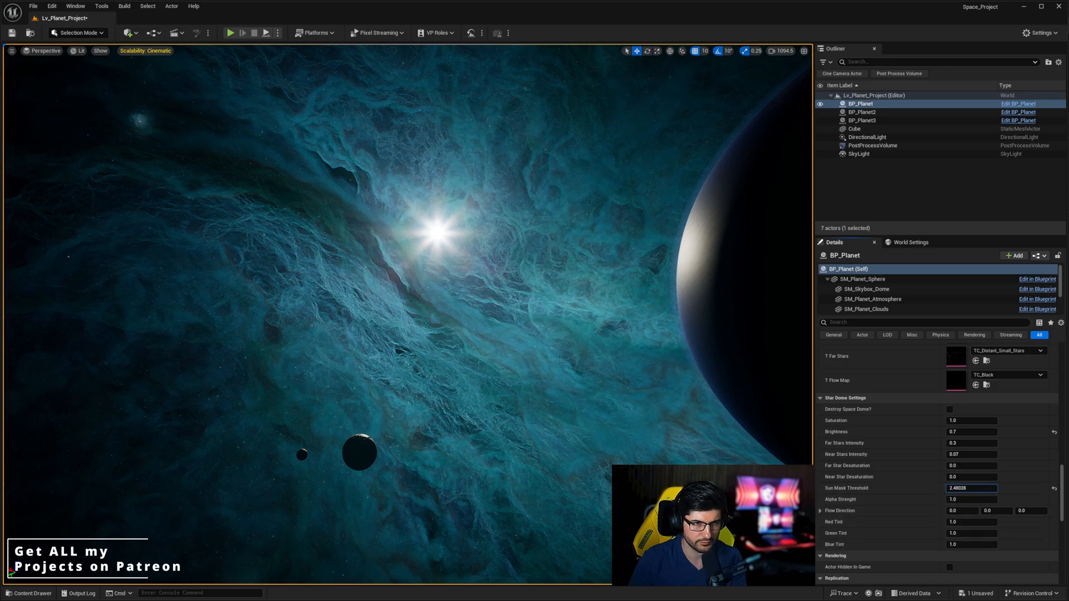
{"action": "left_click_drag", "start_coordinate": [971, 487], "coordinate": [997, 488]}
{"action": "right_click_drag", "start_coordinate": [589, 327], "coordinate": [557, 319]}
{"action": "right_click", "coordinate": [589, 328]}
{"action": "mouse_move", "coordinate": [440, 345]}
{"action": "right_mouse_down"}
{"action": "mouse_move", "coordinate": [356, 340]}
{"action": "mouse_move", "coordinate": [439, 344]}
{"action": "right_mouse_up"}
{"action": "key", "text": "ctrl+l"}
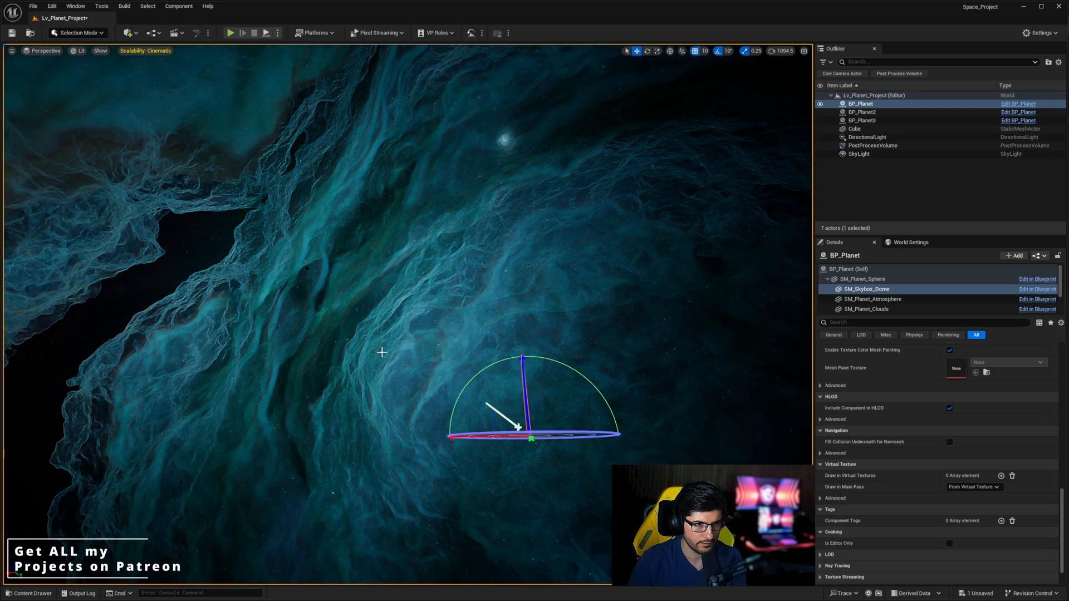
Step: Undo the last changes and select BP_Planet again in place of its skybox dome component
{"action": "key", "text": "ctrl+z"}
{"action": "key", "text": "ctrl+z"}
{"action": "key", "text": "ctrl+z"}
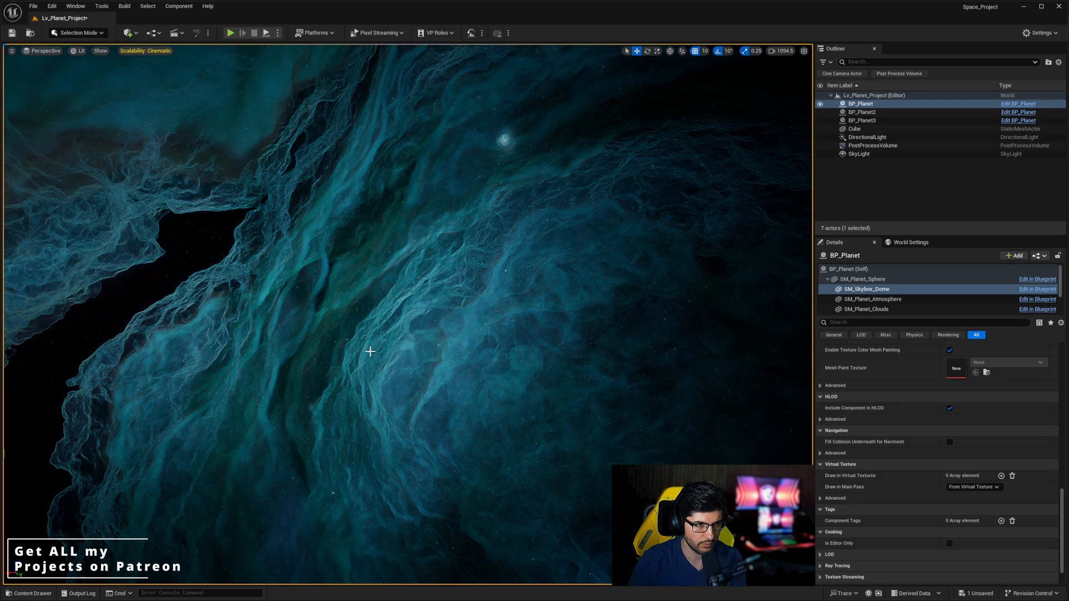
{"action": "left_click", "coordinate": [367, 351]}
{"action": "right_click_drag", "start_coordinate": [366, 351], "coordinate": [307, 352]}
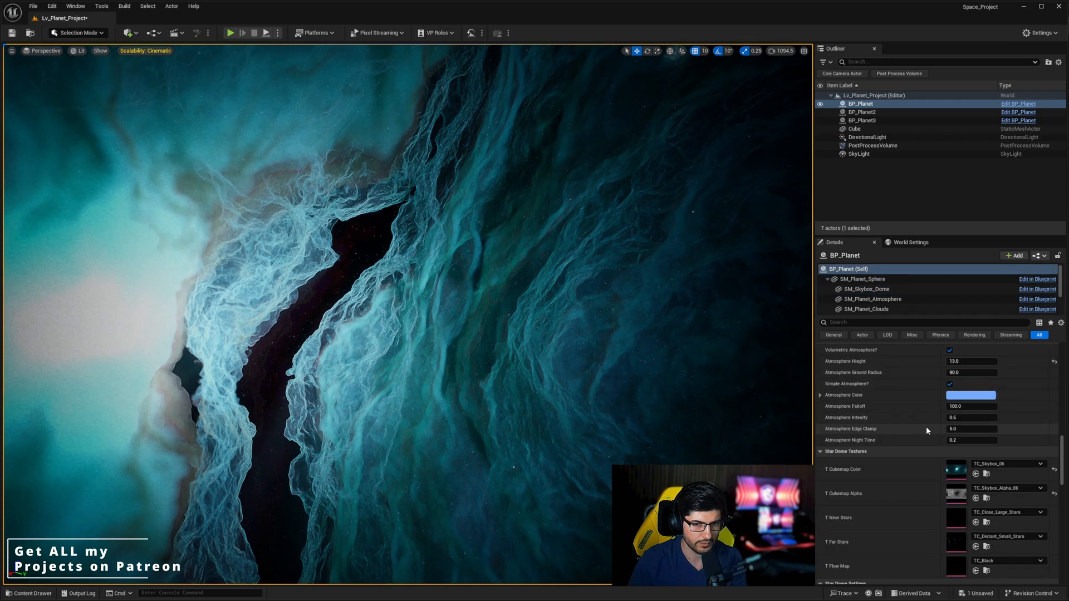
Step: Set Sun Mask Threshold to about 0.94 and rotate the sunlight so the sun crosses the nebula's dark gap
{"action": "scroll", "coordinate": [927, 430], "scroll_direction": "down", "scroll_amount": 5}
{"action": "scroll", "coordinate": [971, 454], "scroll_direction": "down", "scroll_amount": 2}
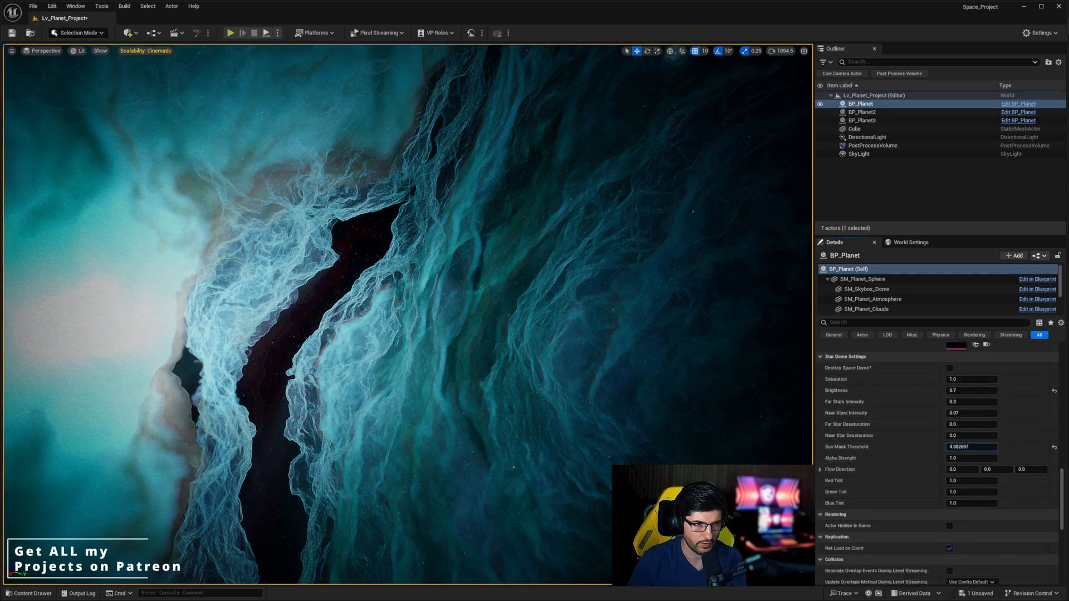
{"action": "left_click_drag", "start_coordinate": [971, 447], "coordinate": [956, 447]}
{"action": "right_click_drag", "start_coordinate": [540, 380], "coordinate": [495, 353]}
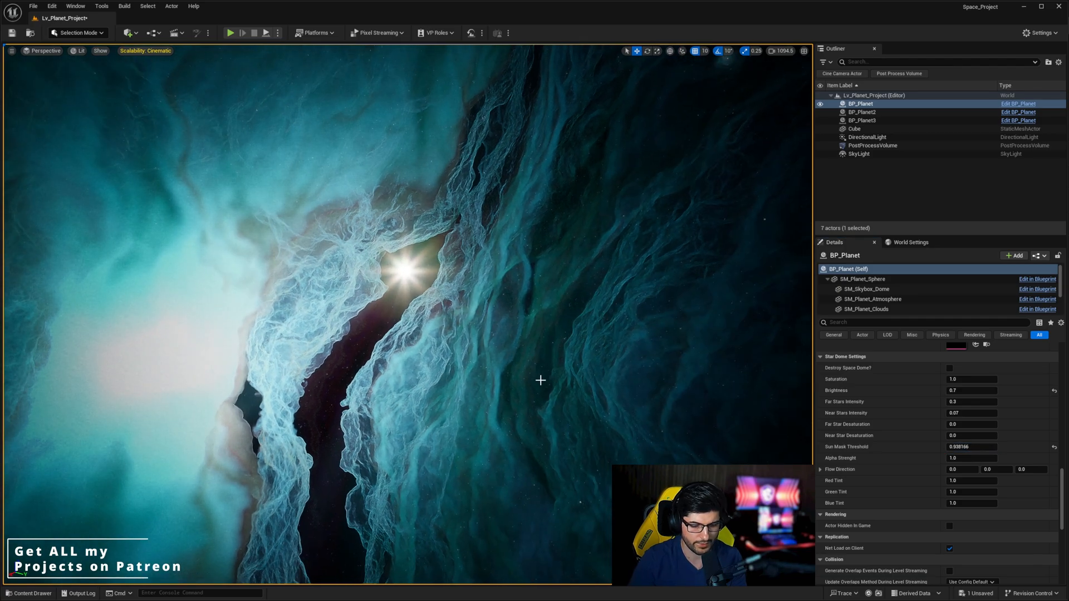
{"action": "key", "text": "ctrl+l"}
{"action": "key", "text": "ctrl+l"}
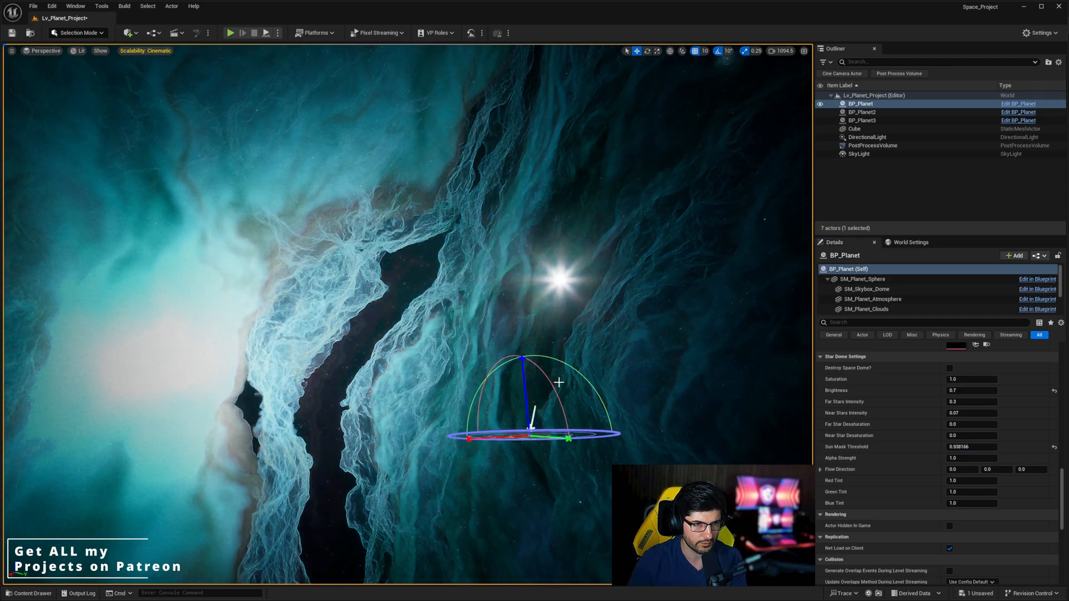
{"action": "key", "text": "ctrl+l"}
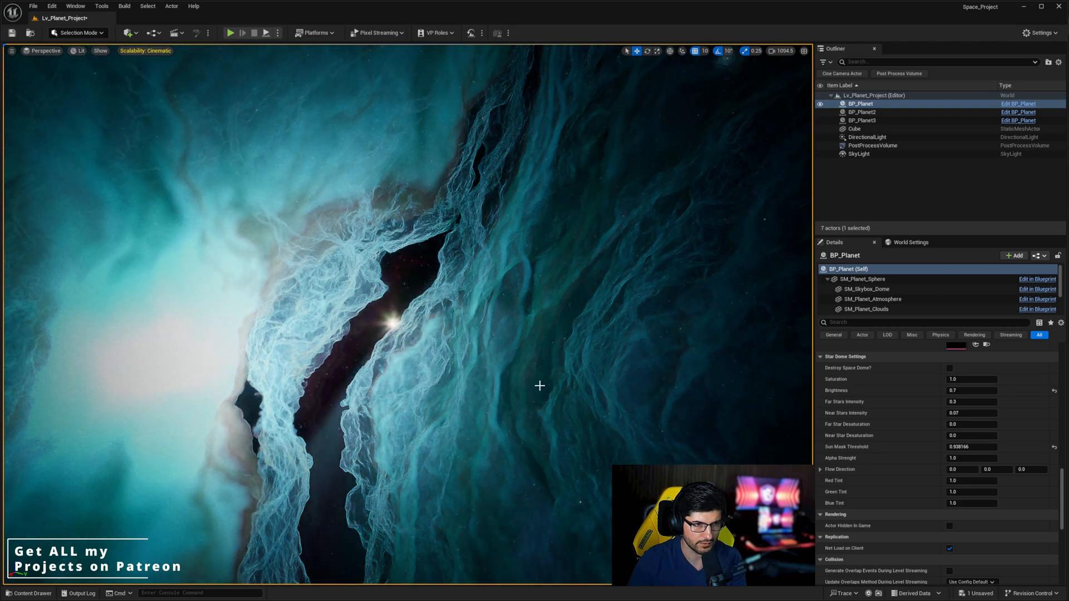
{"action": "key", "text": "ctrl+l"}
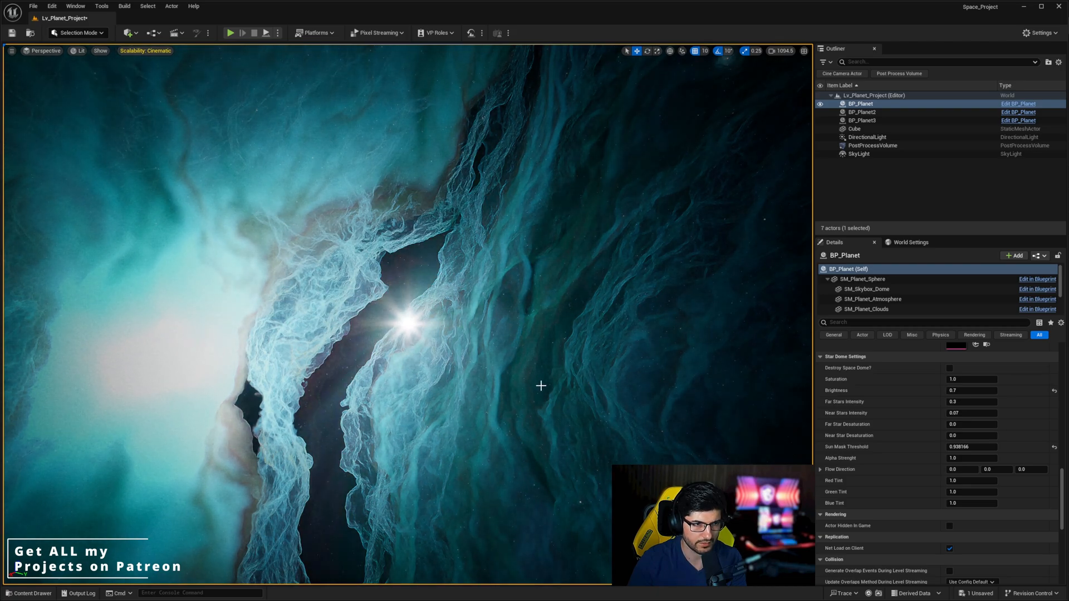
{"action": "key", "text": "ctrl+l"}
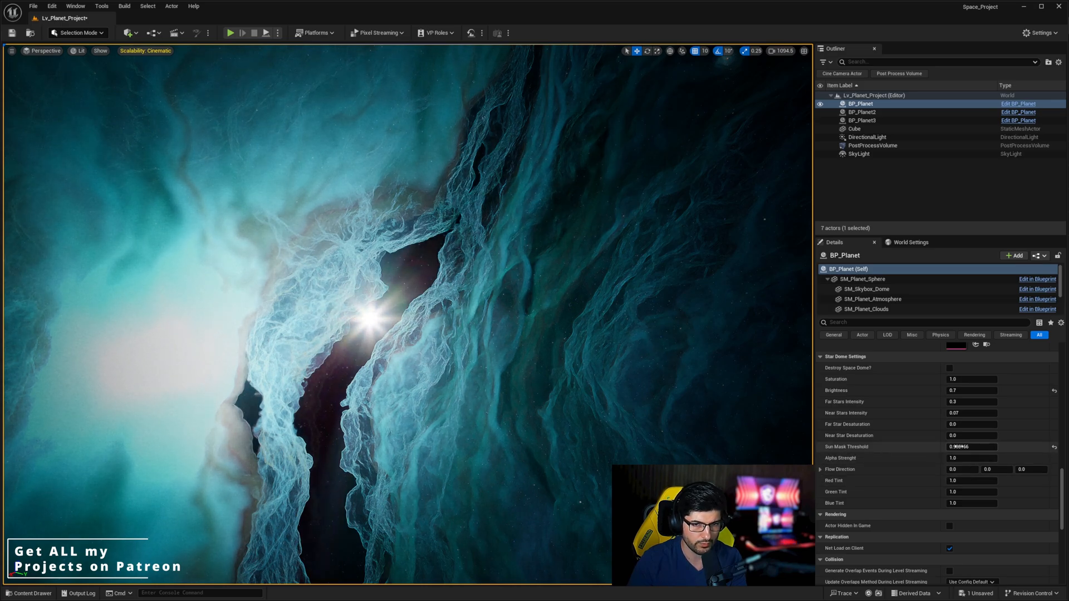
Step: Set Sun Mask Threshold to about 1.4 and rotate the sun between the dark gap and the bright clouds
{"action": "left_click_drag", "start_coordinate": [972, 446], "coordinate": [985, 446]}
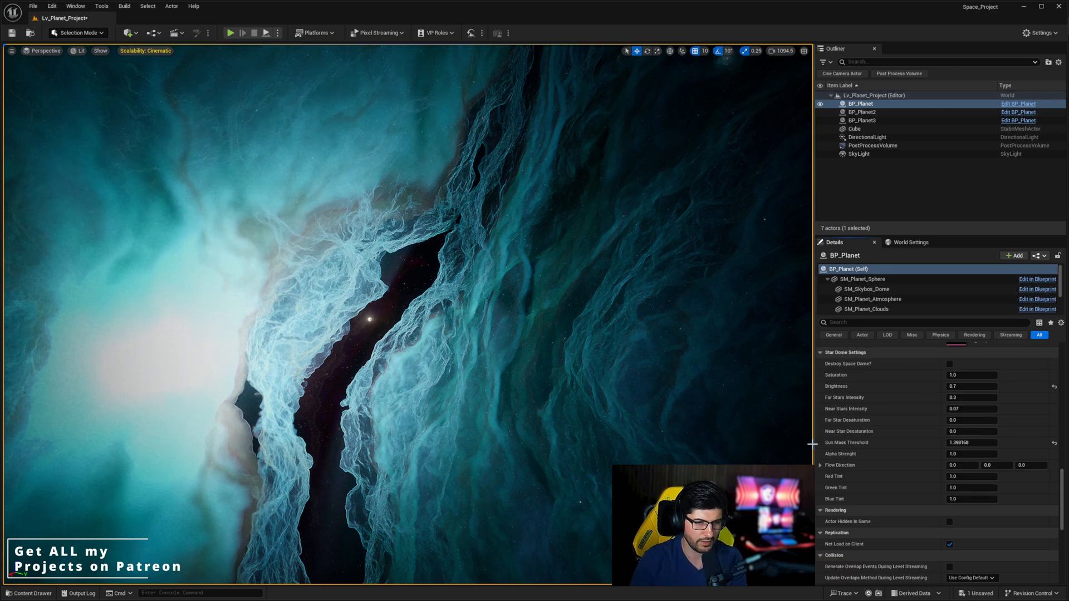
{"action": "key", "text": "ctrl+l"}
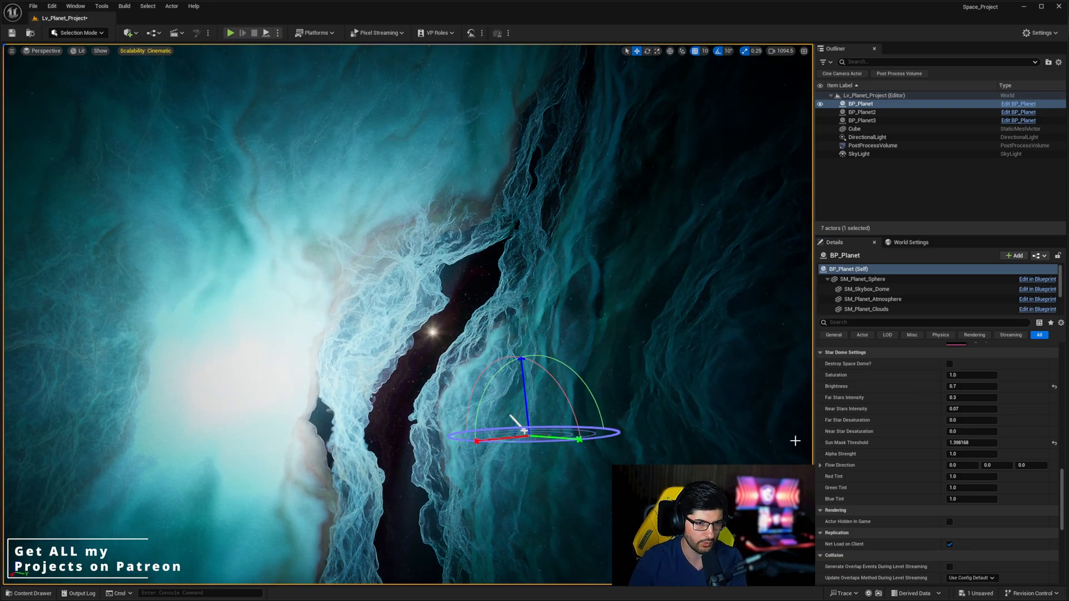
{"action": "key", "text": "ctrl+l"}
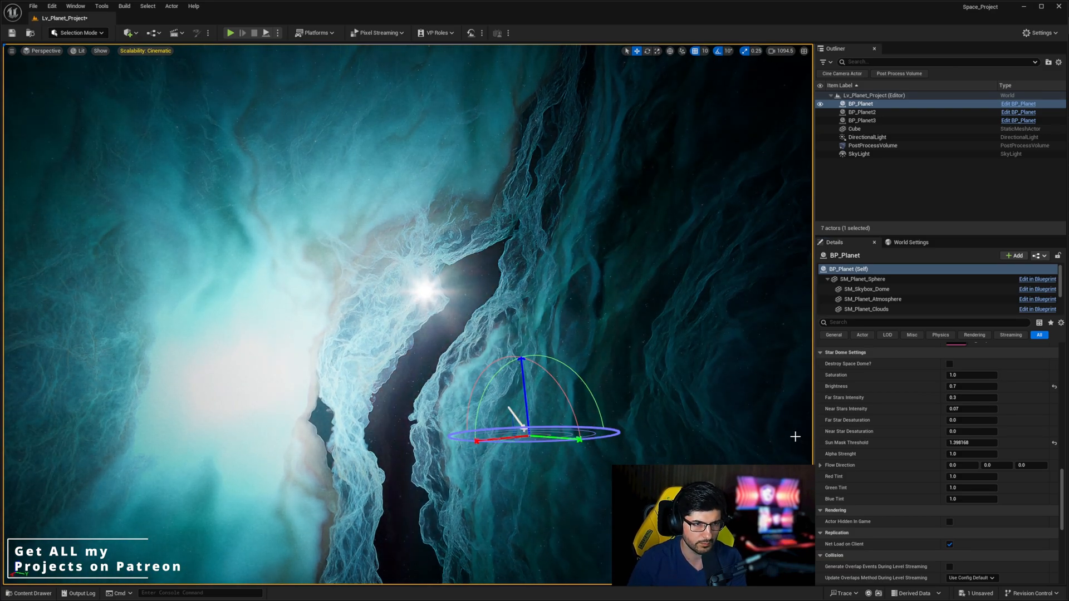
{"action": "key", "text": "ctrl+l"}
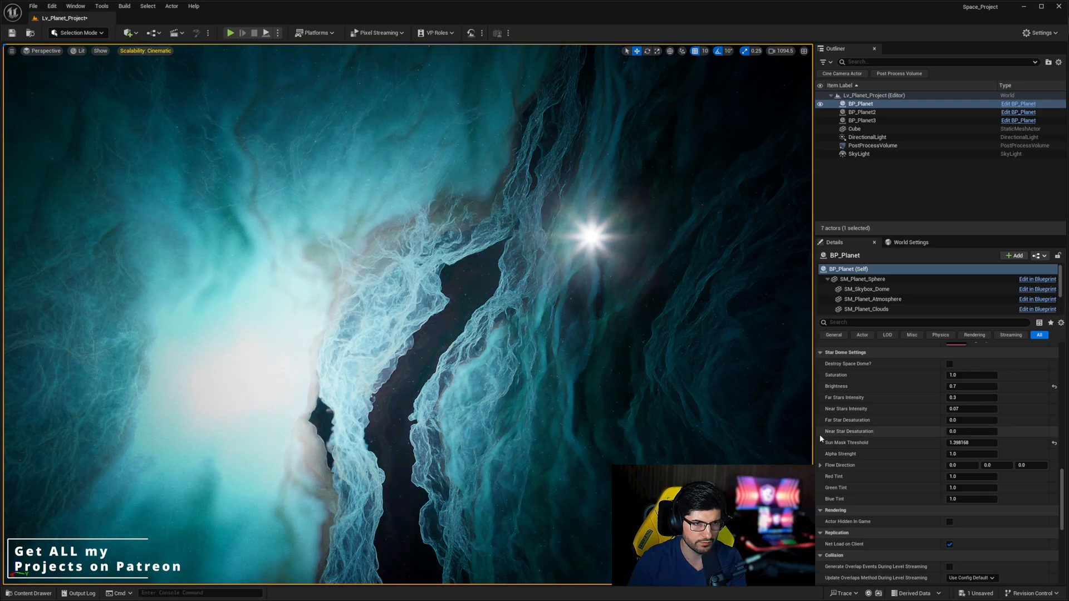
{"action": "key", "text": "ctrl+l"}
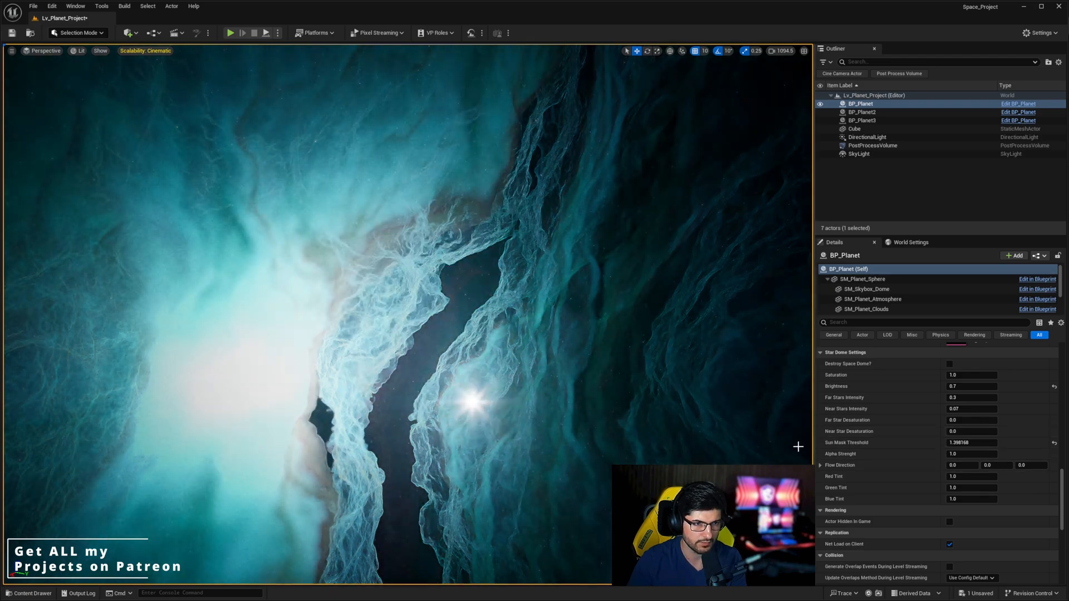
{"action": "key", "text": "ctrl+l"}
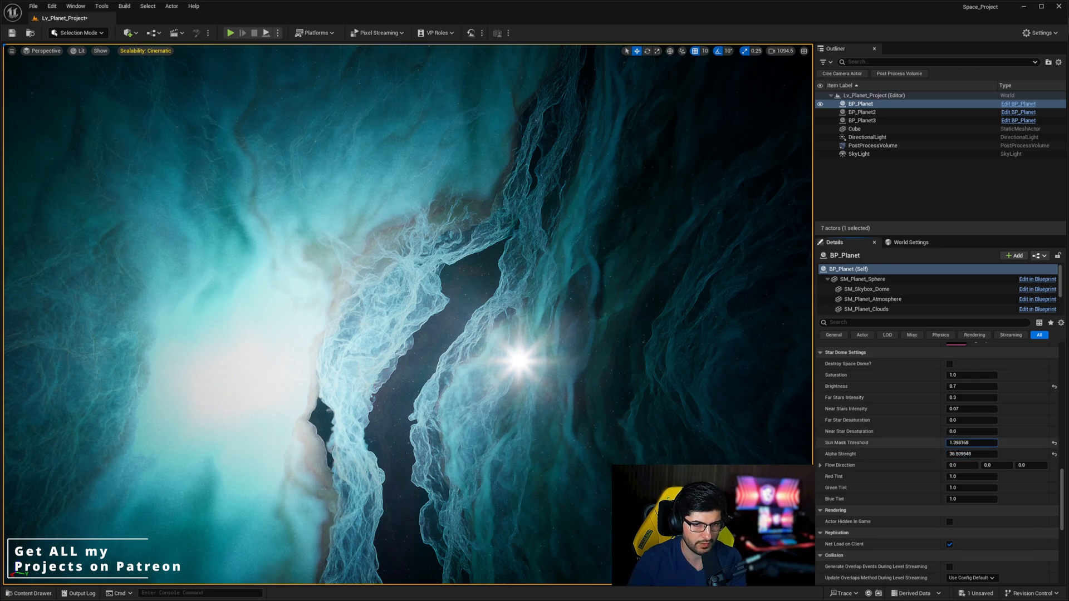
Step: Set Alpha Strength to about 36.51 and Sun Mask Threshold to about 9.61, and rotate the sun behind the nebula
{"action": "left_click_drag", "start_coordinate": [970, 442], "coordinate": [966, 443]}
{"action": "right_click_drag", "start_coordinate": [705, 383], "coordinate": [719, 387]}
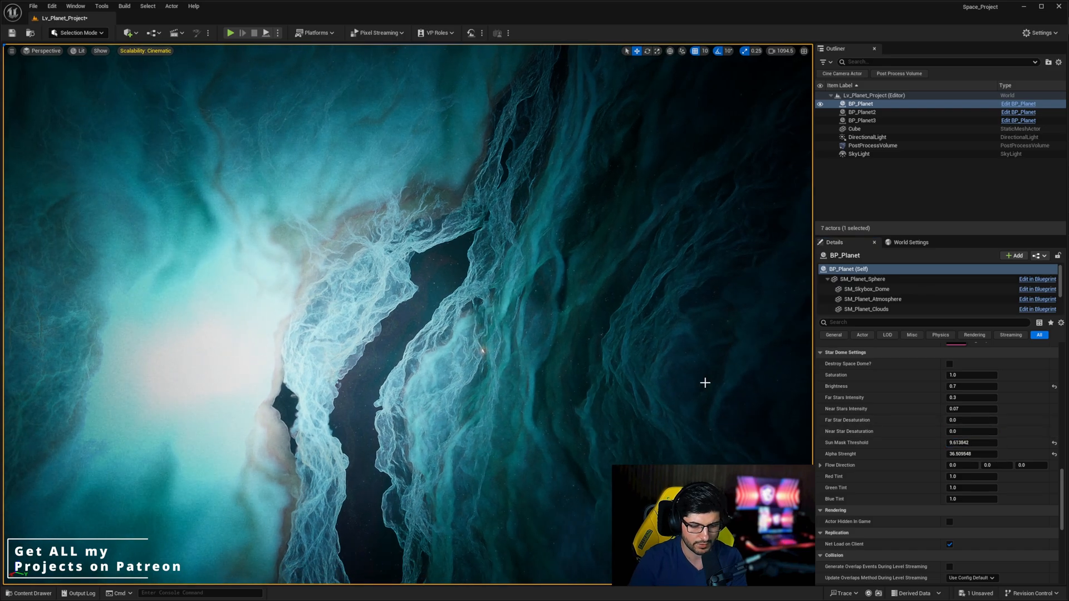
{"action": "key", "text": "ctrl+l"}
{"action": "key", "text": "ctrl+l"}
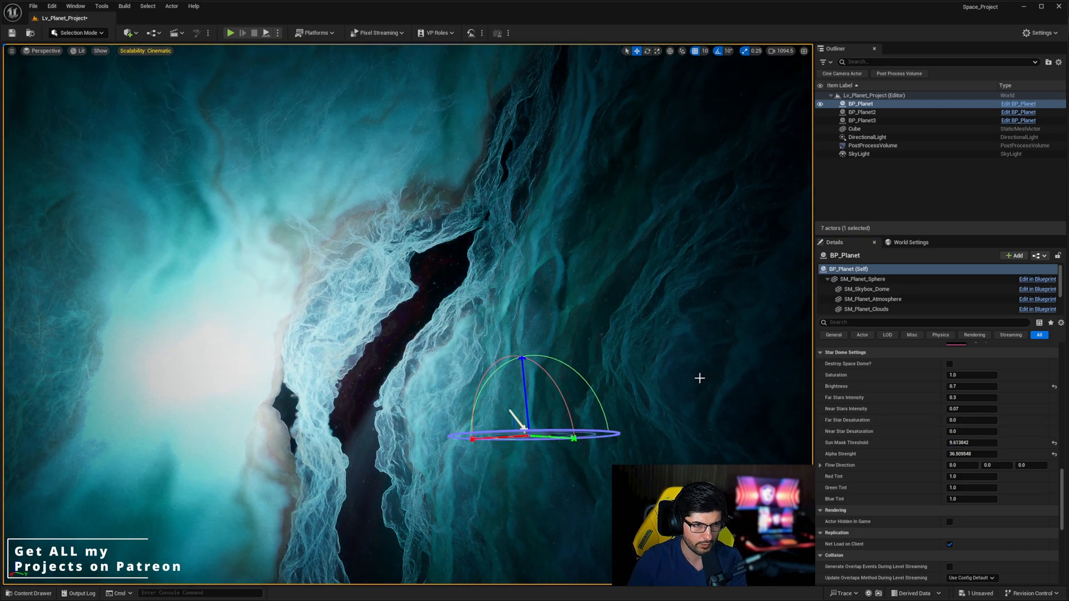
{"action": "key", "text": "ctrl+l"}
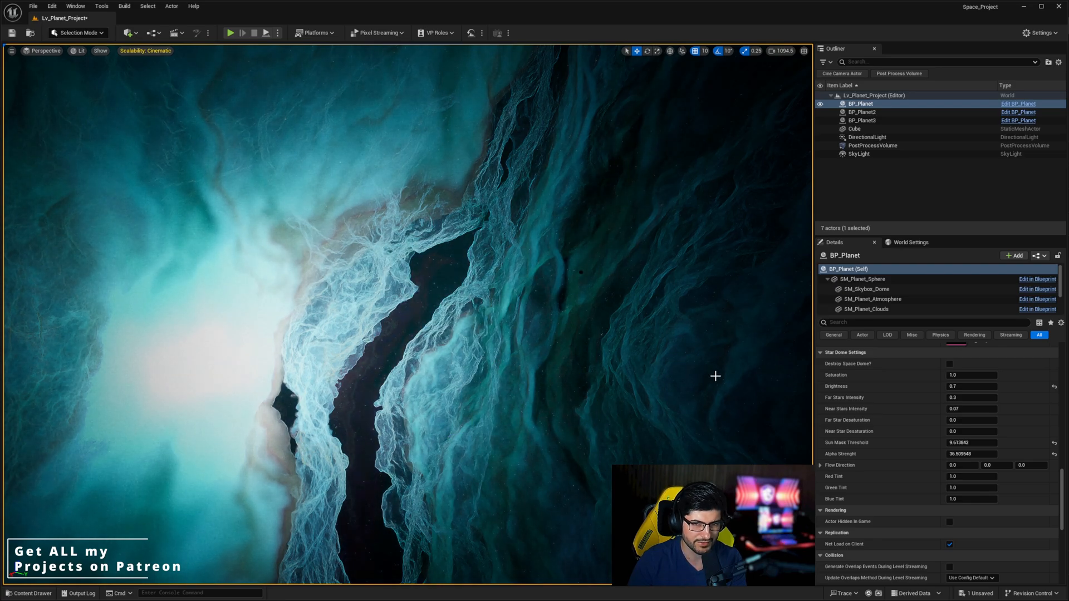
Step: Look through BP_Planet's Star Dome Textures and Star Dome Settings
{"action": "scroll", "coordinate": [883, 424], "scroll_direction": "up", "scroll_amount": 6}
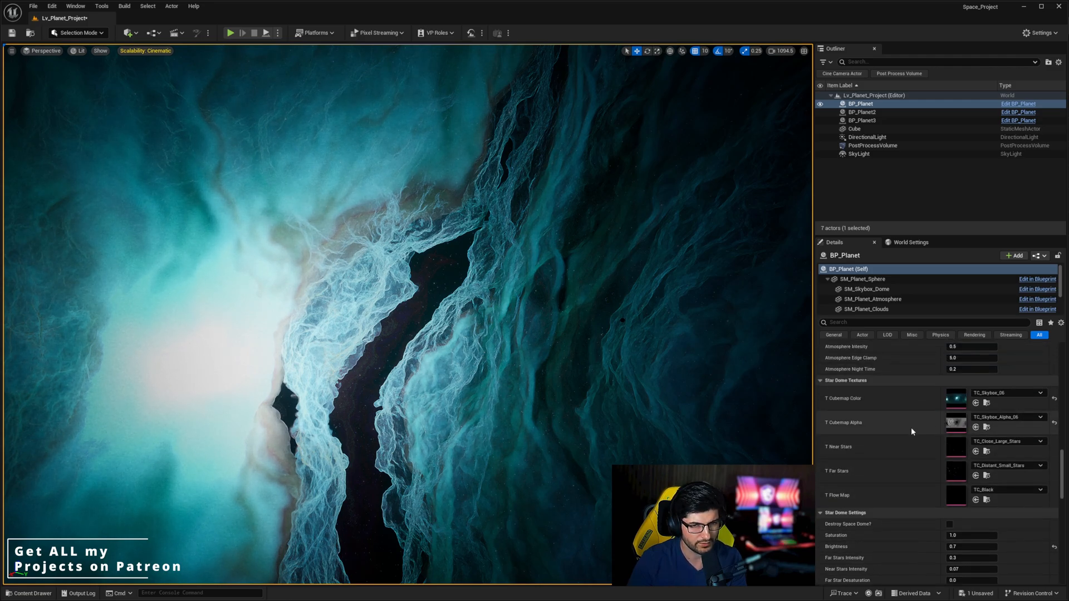
{"action": "scroll", "coordinate": [911, 426], "scroll_direction": "up", "scroll_amount": 2}
{"action": "scroll", "coordinate": [877, 464], "scroll_direction": "down", "scroll_amount": 10}
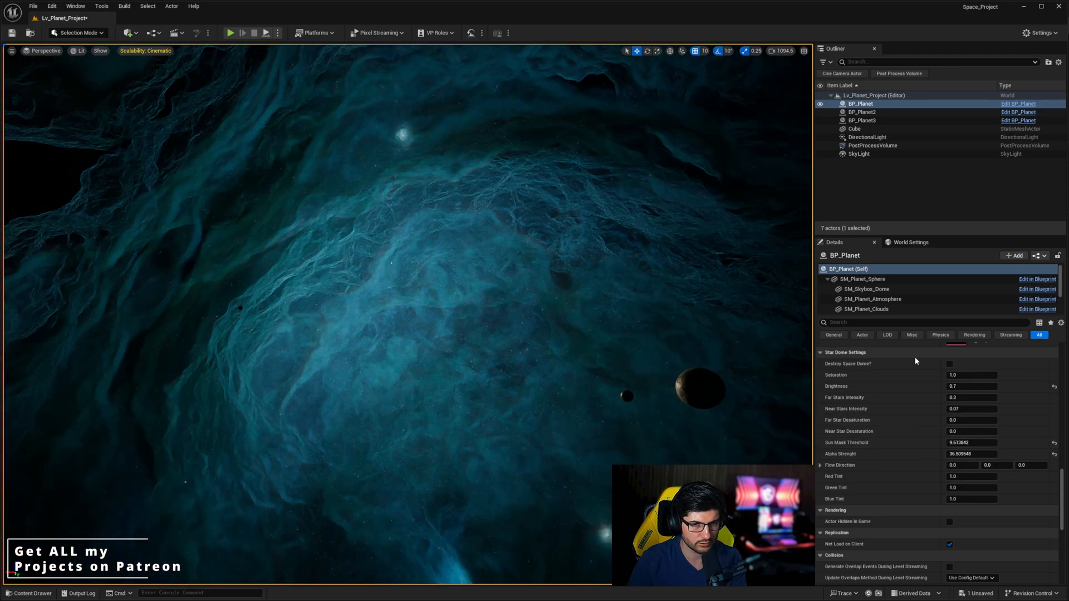
Step: Try BP_Planet's Destroy Space Dome option and turn it back off
{"action": "left_click", "coordinate": [949, 364]}
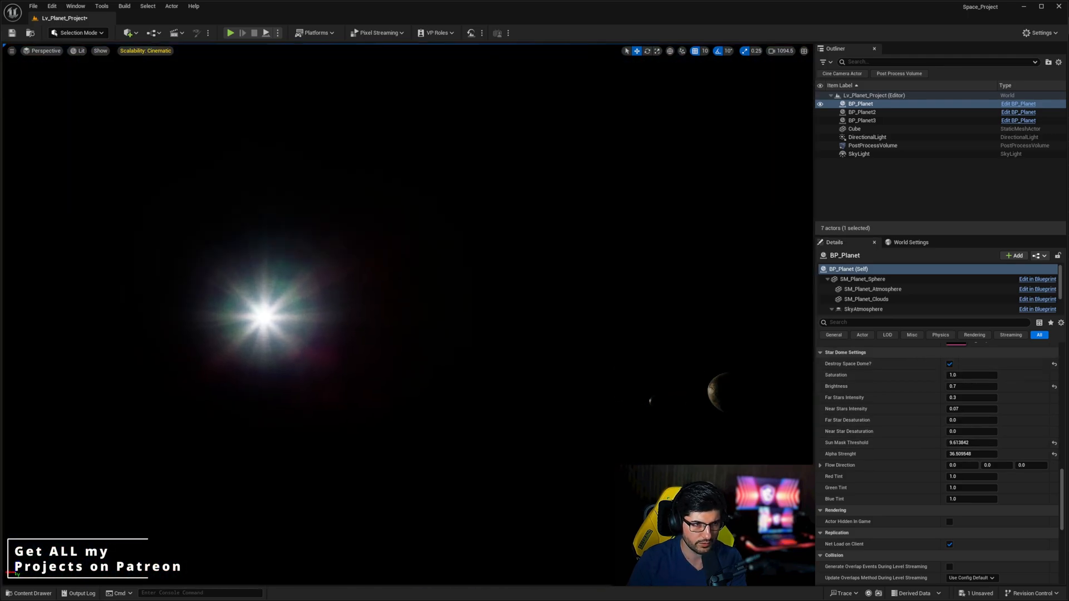
{"action": "left_click", "coordinate": [949, 364]}
Step: Try a different star dome Saturation and a Far Stars Intensity of about 43.5, and undo the changes
{"action": "left_click_drag", "start_coordinate": [978, 375], "coordinate": [996, 397]}
{"action": "key", "text": "ctrl+z"}
{"action": "key", "text": "ctrl+z"}
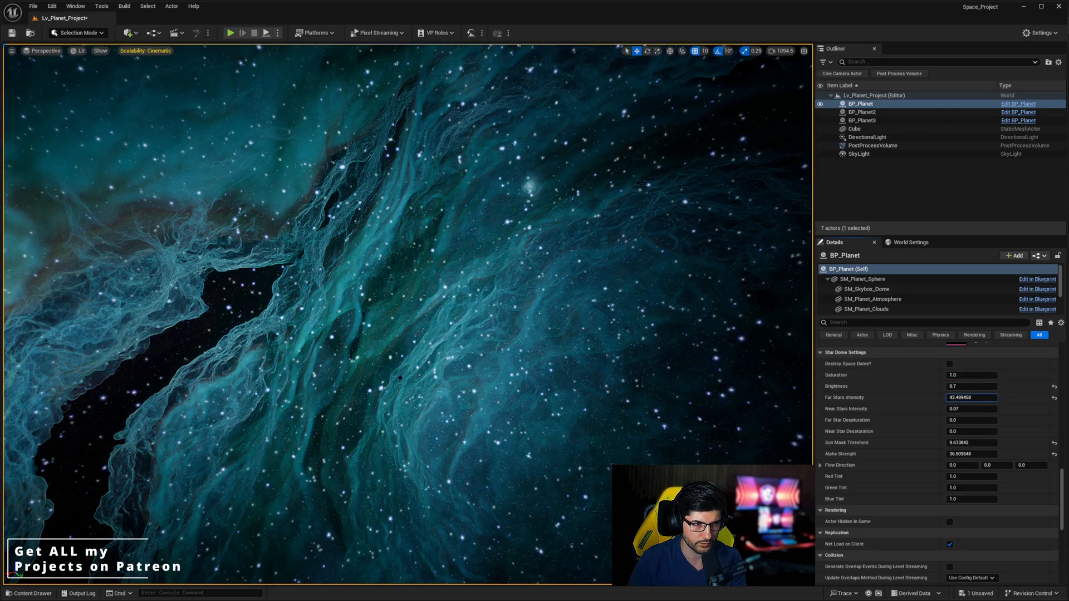
{"action": "right_click_drag", "start_coordinate": [562, 348], "coordinate": [643, 373]}
{"action": "key", "text": "ctrl+z"}
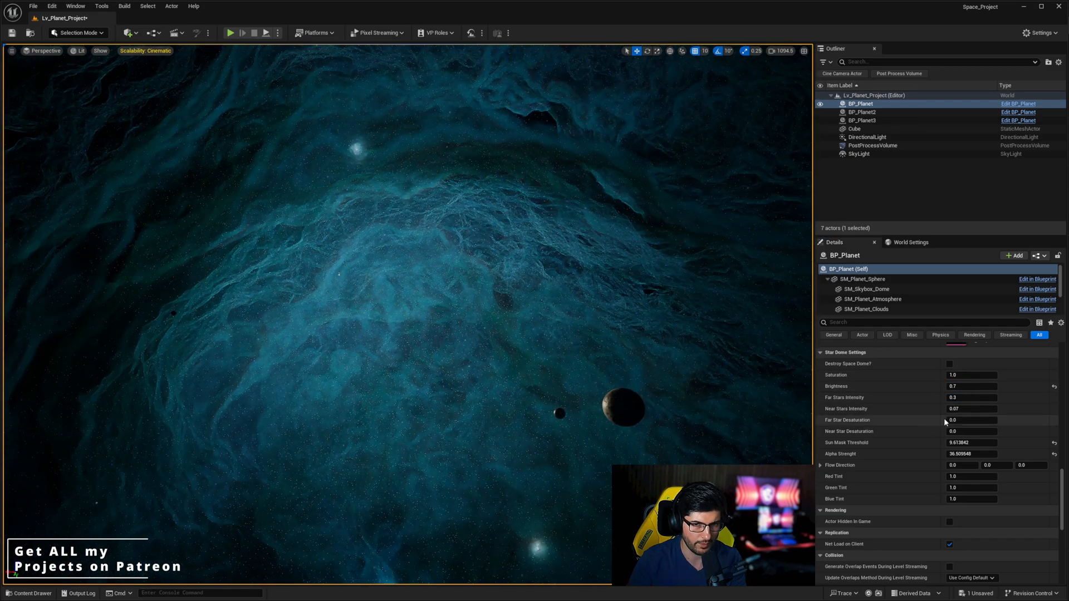
Step: Try a Near Stars Intensity of about -3.12, view its effect on the nebula sky, and undo it
{"action": "mouse_move", "coordinate": [971, 408]}
{"action": "left_mouse_down"}
{"action": "mouse_move", "coordinate": [996, 409]}
{"action": "mouse_move", "coordinate": [952, 409]}
{"action": "left_mouse_up"}
{"action": "right_click_drag", "start_coordinate": [428, 241], "coordinate": [417, 317]}
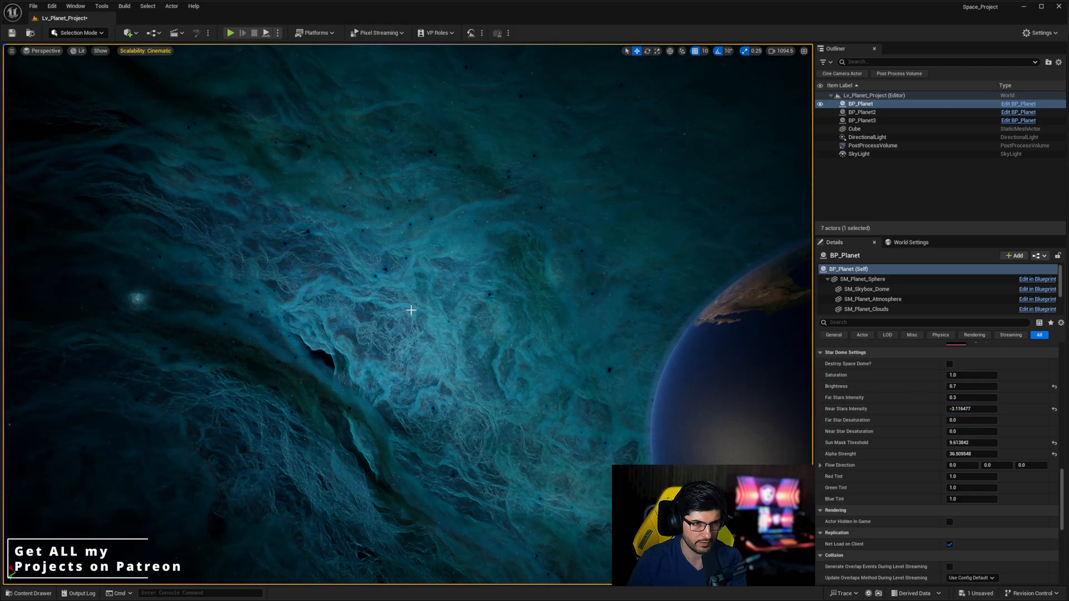
{"action": "key", "text": "ctrl+z"}
Step: Look over BP_Planet's remaining settings and frame the planet against the bright nebula clouds
{"action": "mouse_move", "coordinate": [598, 401]}
{"action": "right_mouse_down"}
{"action": "mouse_move", "coordinate": [615, 442]}
{"action": "mouse_move", "coordinate": [597, 418]}
{"action": "right_mouse_up"}
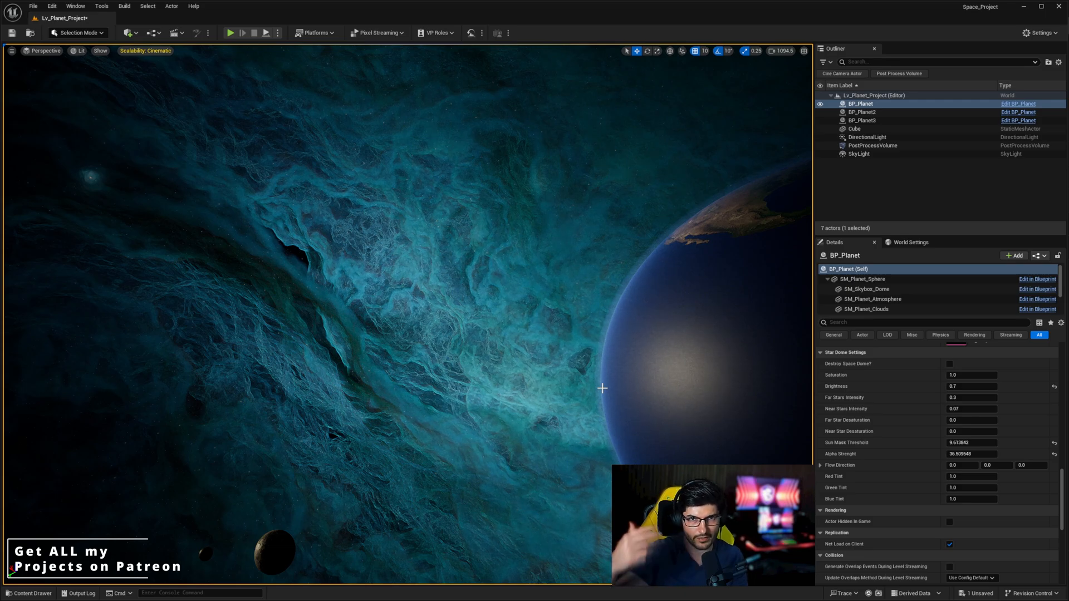
{"action": "scroll", "coordinate": [866, 508], "scroll_direction": "down", "scroll_amount": 2}
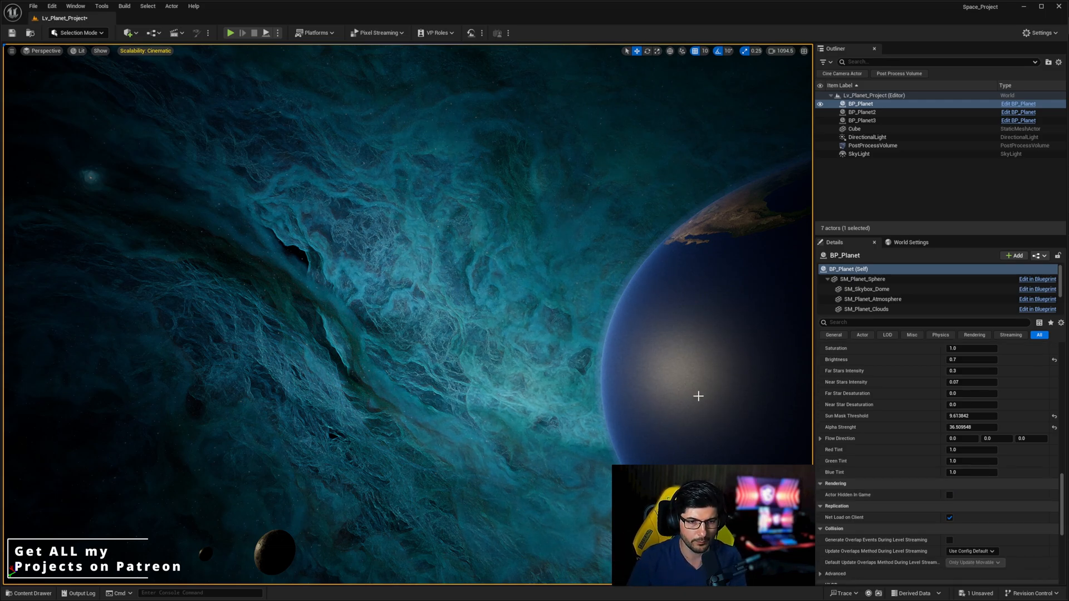
{"action": "right_click_drag", "start_coordinate": [693, 396], "coordinate": [718, 402]}
{"action": "left_click_drag", "start_coordinate": [1061, 504], "coordinate": [1056, 379]}
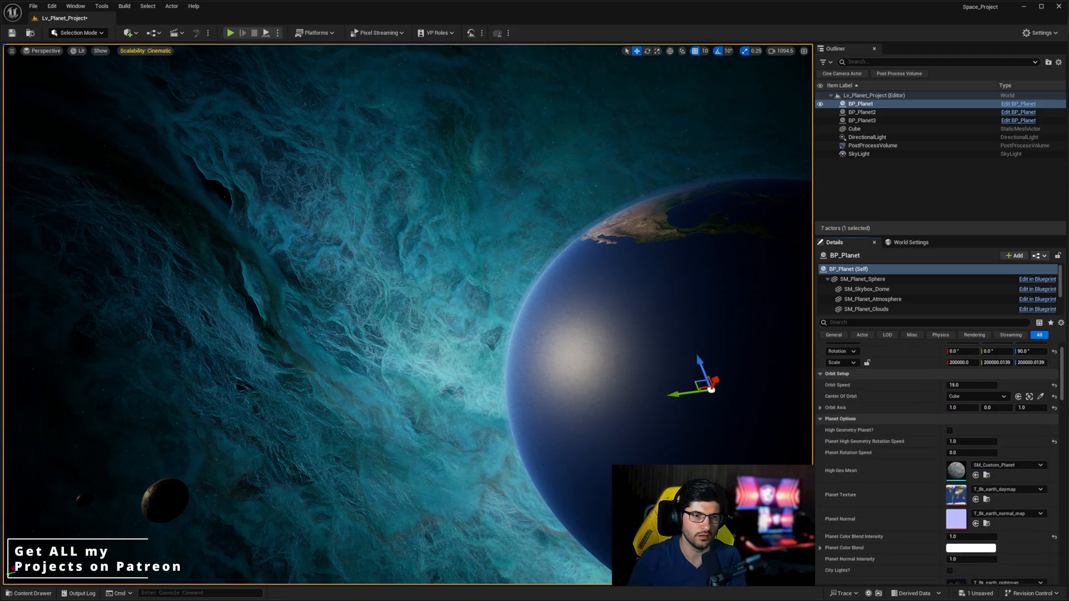
{"action": "key", "text": "f"}
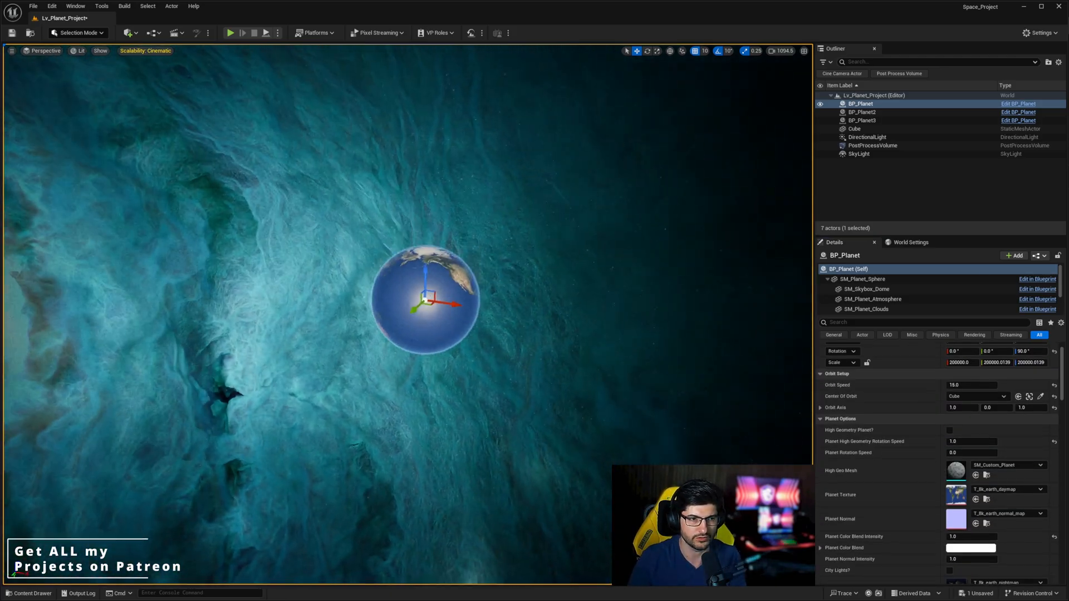
{"action": "right_click_drag", "start_coordinate": [587, 206], "coordinate": [499, 180]}
{"action": "key", "text": "d"}
{"action": "scroll", "coordinate": [587, 206], "scroll_direction": "up", "scroll_amount": 1}
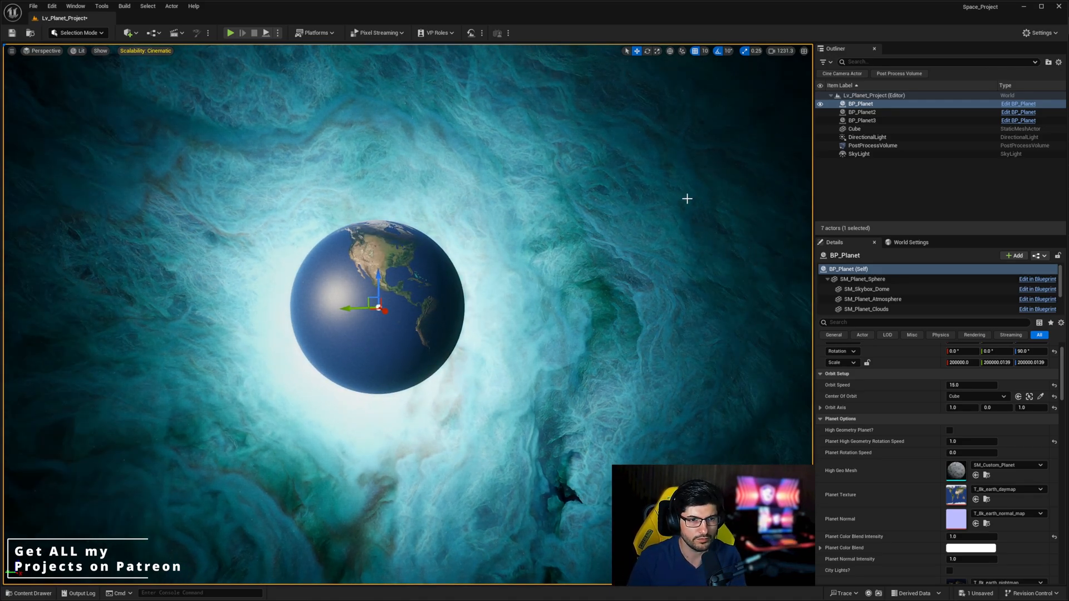
Step: Switch to the [FREE] Planet Project listing on Fab in the browser and open the publisher's Arghanion's Puzzlebox page
{"action": "key", "text": "super"}
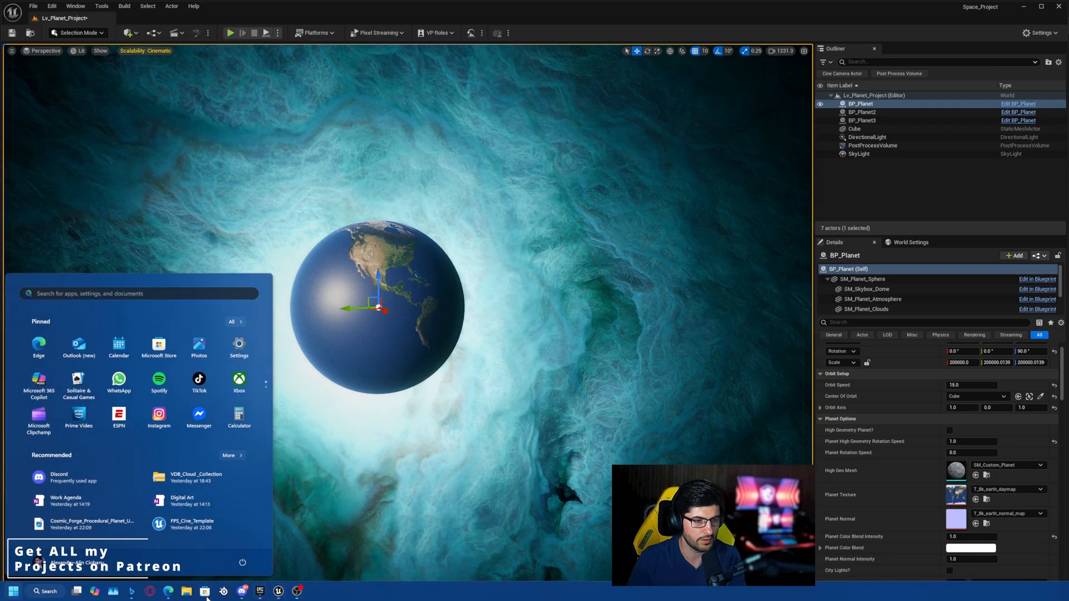
{"action": "mouse_move", "coordinate": [172, 590]}
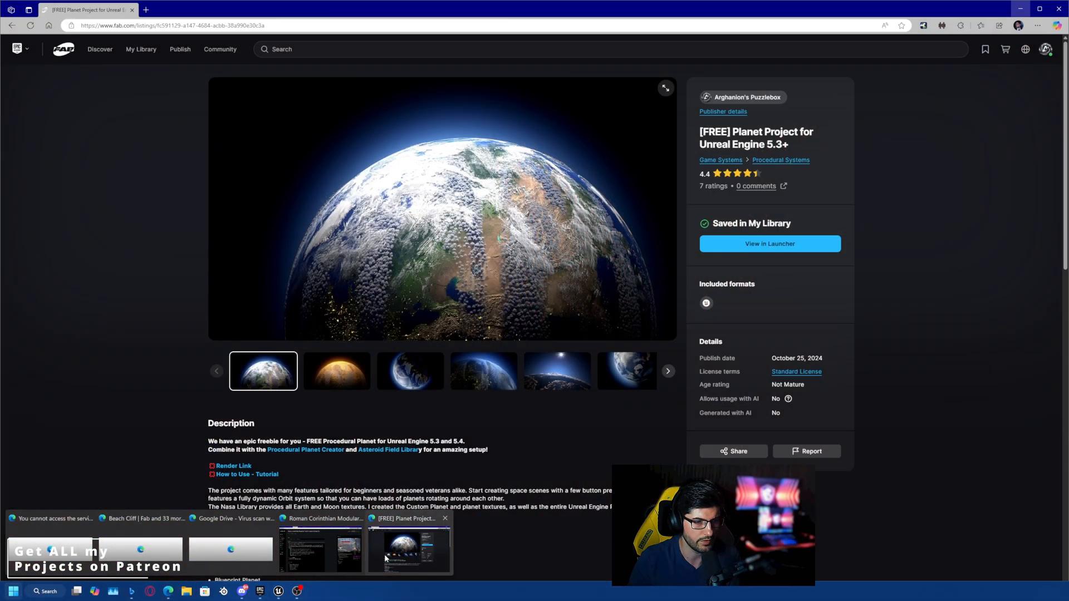
{"action": "left_click", "coordinate": [406, 549]}
{"action": "mouse_move", "coordinate": [1035, 59]}
{"action": "left_click", "coordinate": [991, 100]}
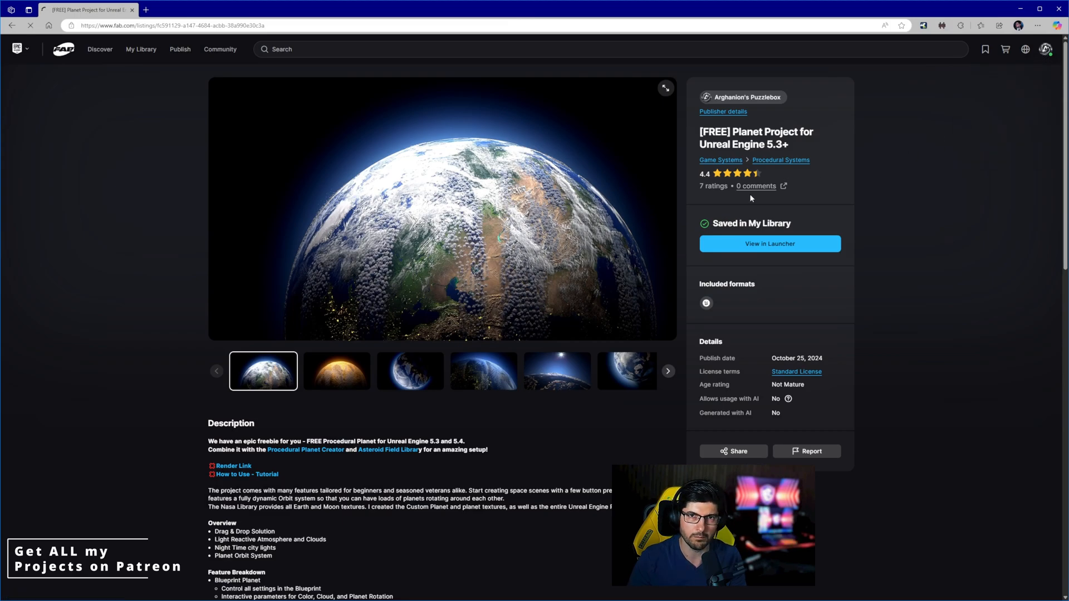
Step: Browse all of Arghanion's Puzzlebox products on Fab, from the skybox packs to the Cloud Forge packs, and return to the page start
{"action": "scroll", "coordinate": [362, 299], "scroll_direction": "down", "scroll_amount": 3}
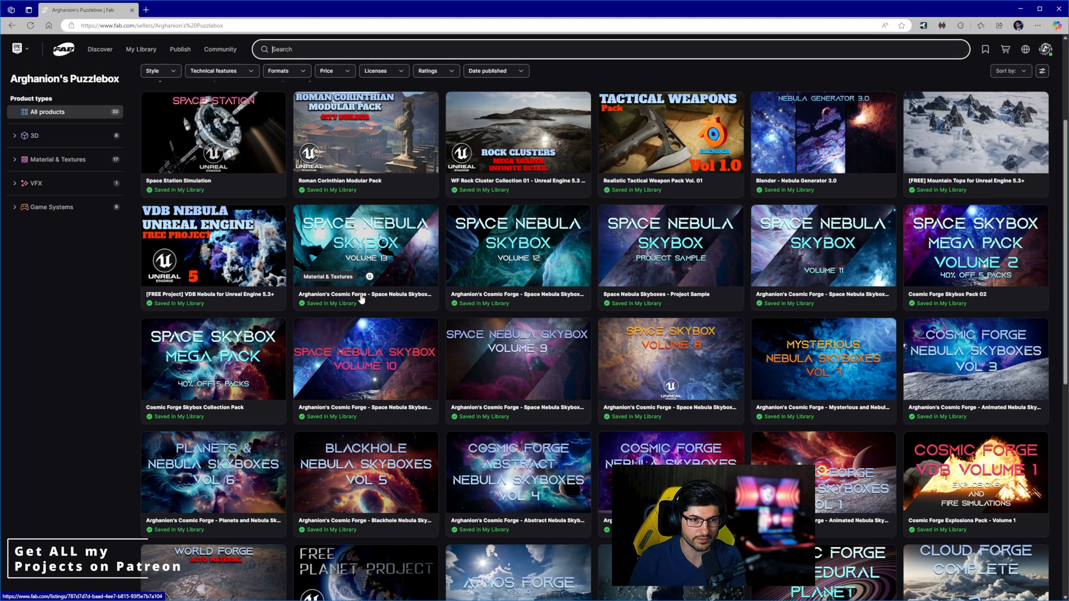
{"action": "scroll", "coordinate": [362, 298], "scroll_direction": "up", "scroll_amount": 2}
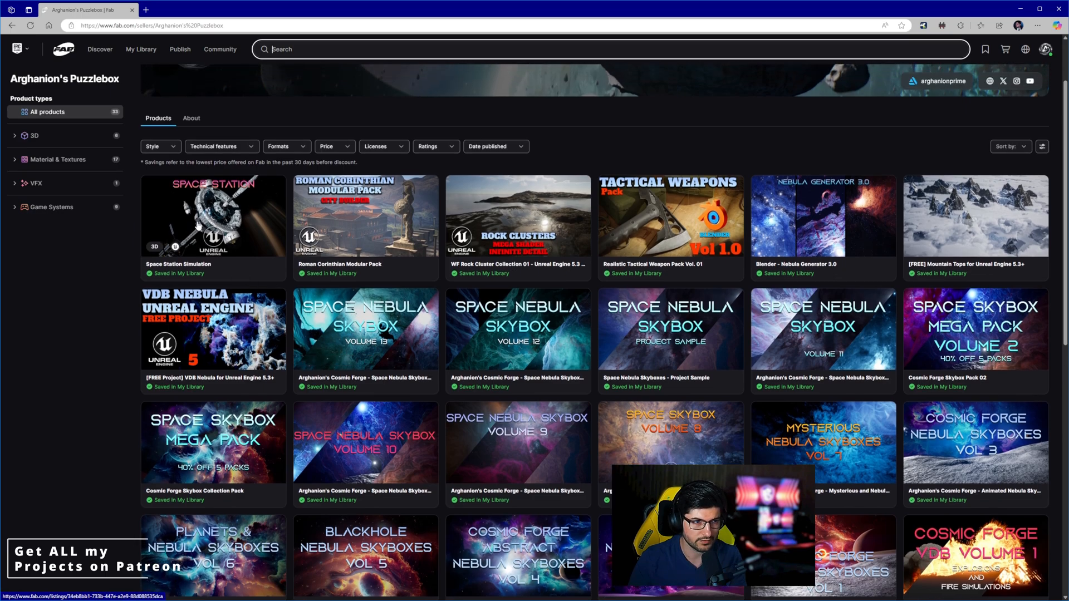
{"action": "scroll", "coordinate": [198, 226], "scroll_direction": "down", "scroll_amount": 3}
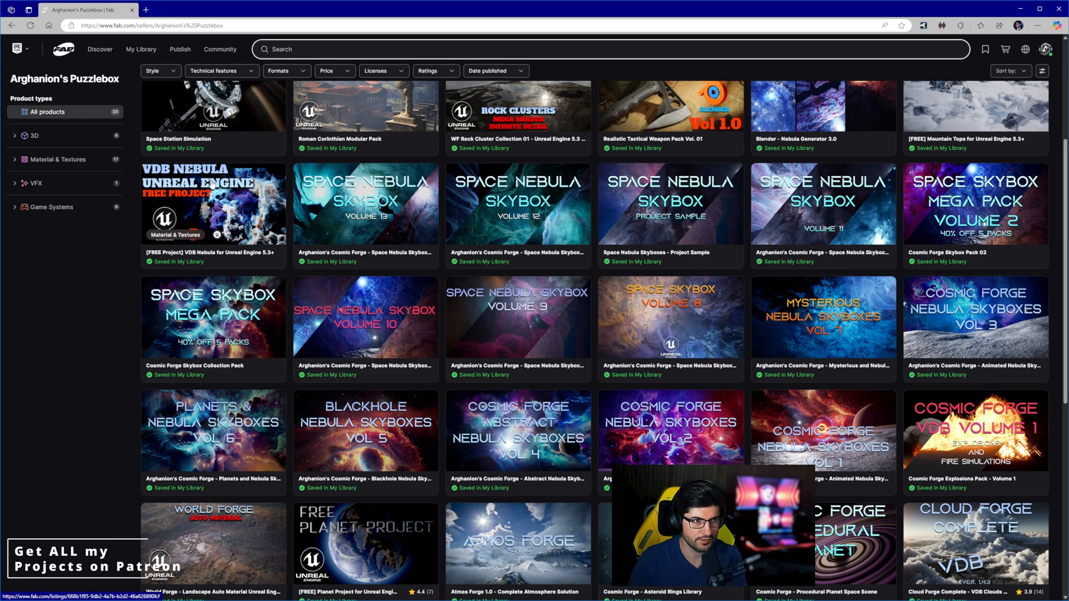
{"action": "scroll", "coordinate": [520, 260], "scroll_direction": "down", "scroll_amount": 5}
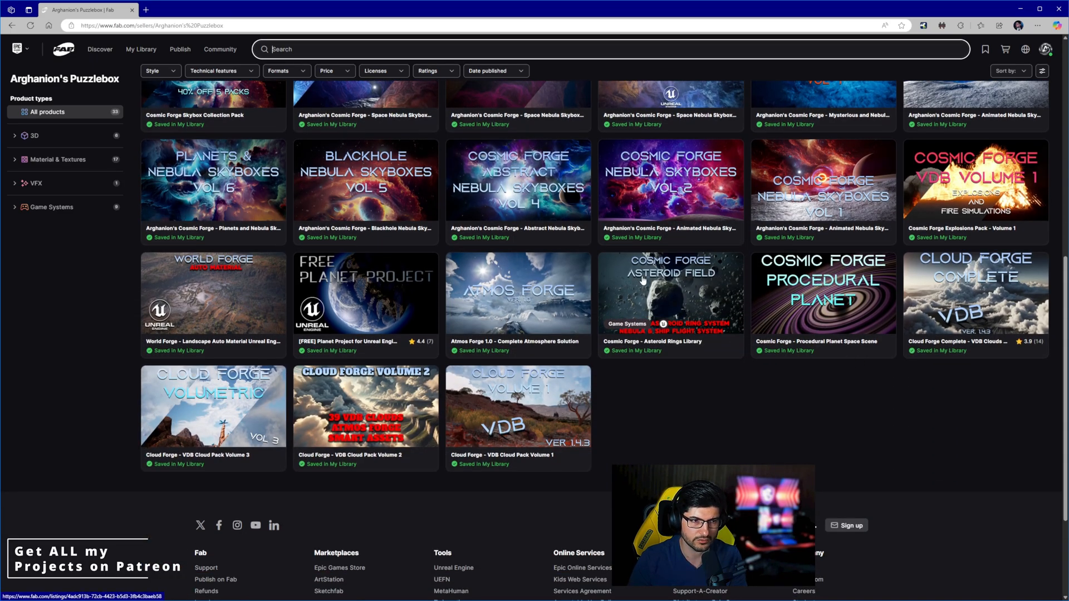
{"action": "scroll", "coordinate": [520, 349], "scroll_direction": "up", "scroll_amount": 1}
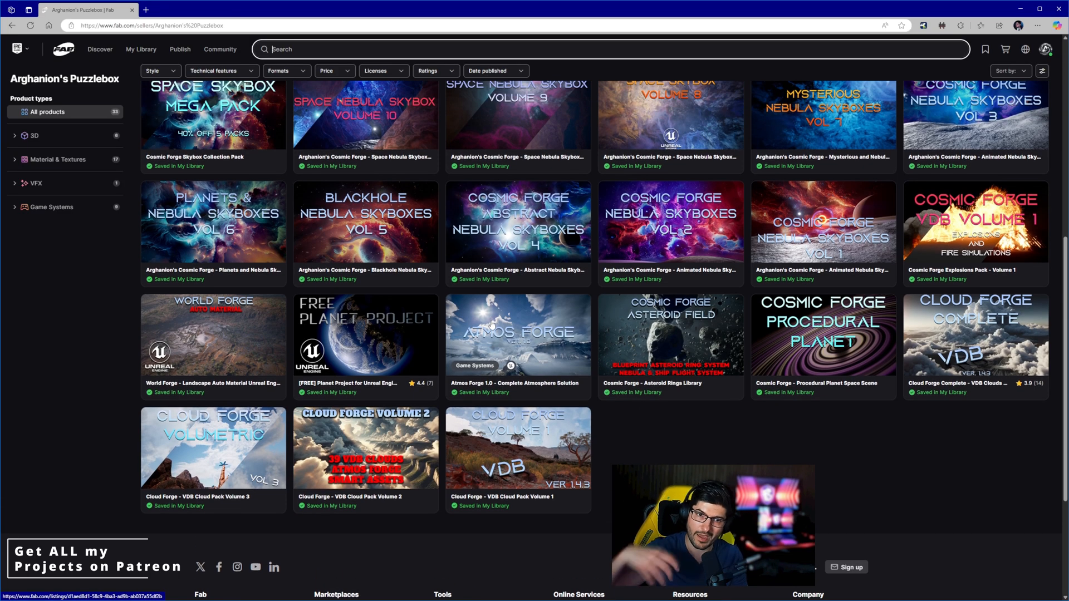
{"action": "scroll", "coordinate": [498, 321], "scroll_direction": "up", "scroll_amount": 7}
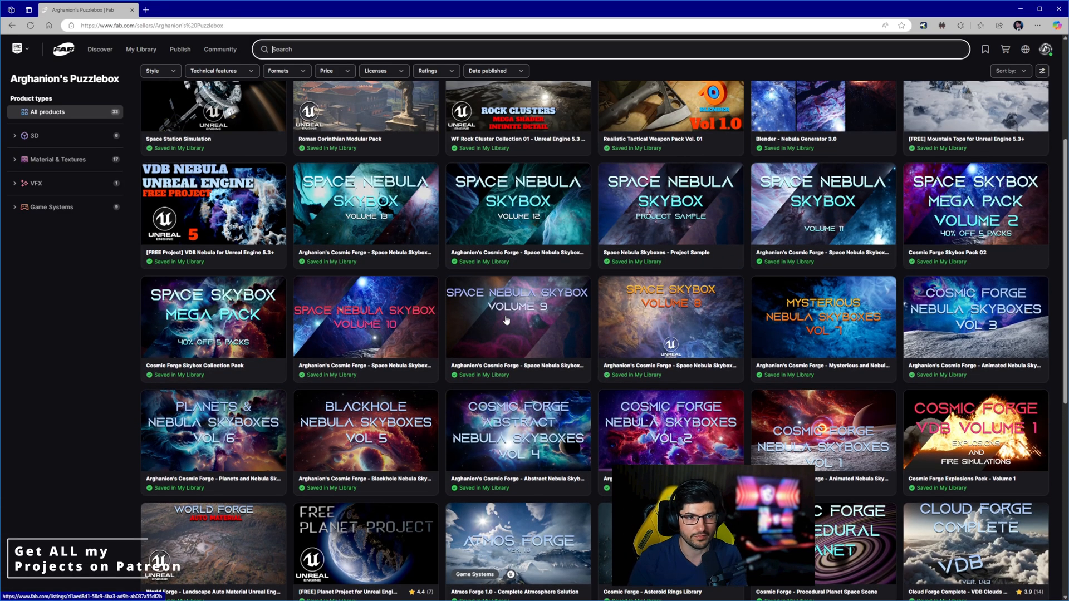
{"action": "scroll", "coordinate": [507, 319], "scroll_direction": "up", "scroll_amount": 1}
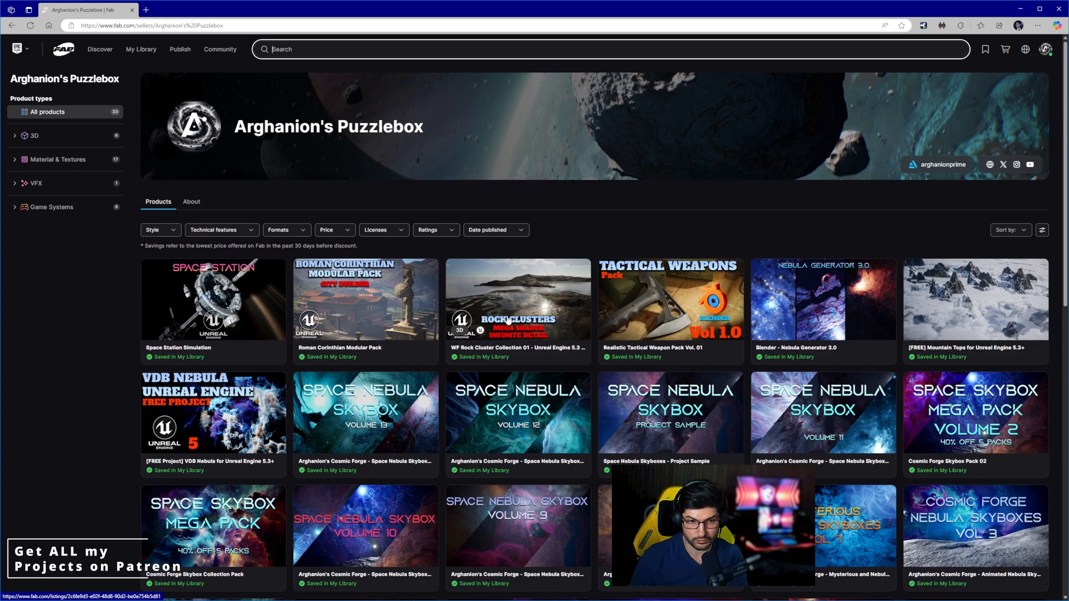